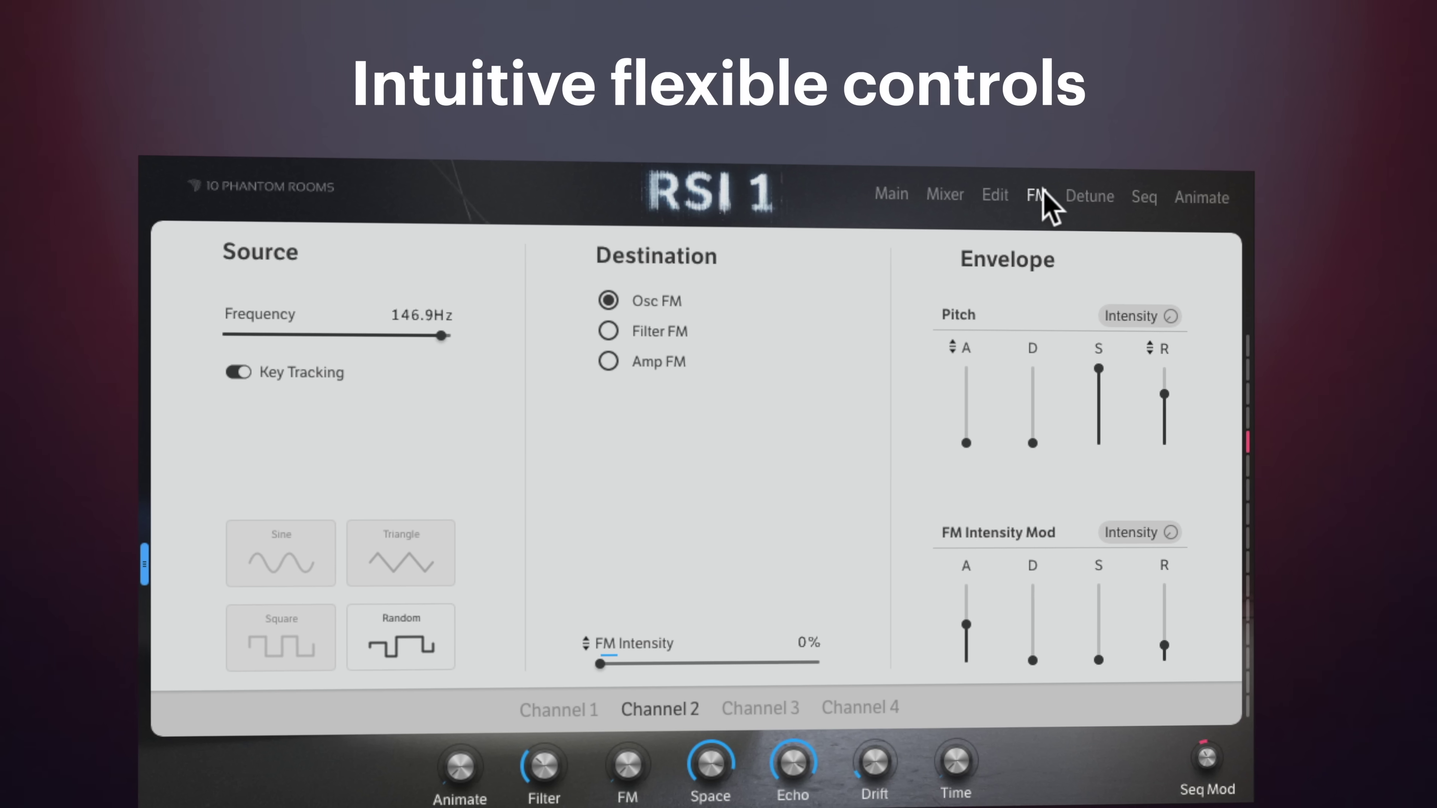
left_click(1072, 196)
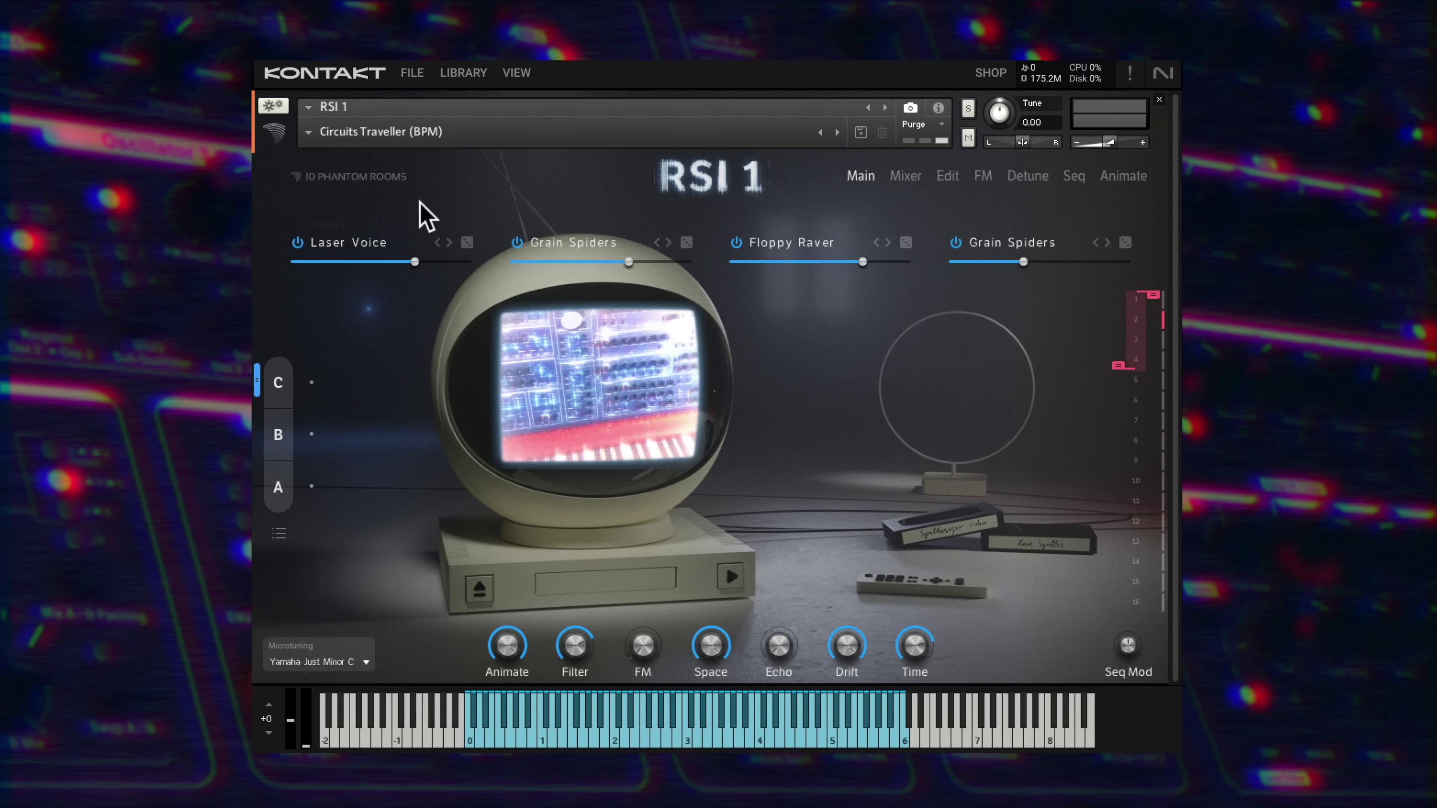
- Load the Old PAL 4000 (BPM) snapshot from the Best Of category
left_click(317, 133)
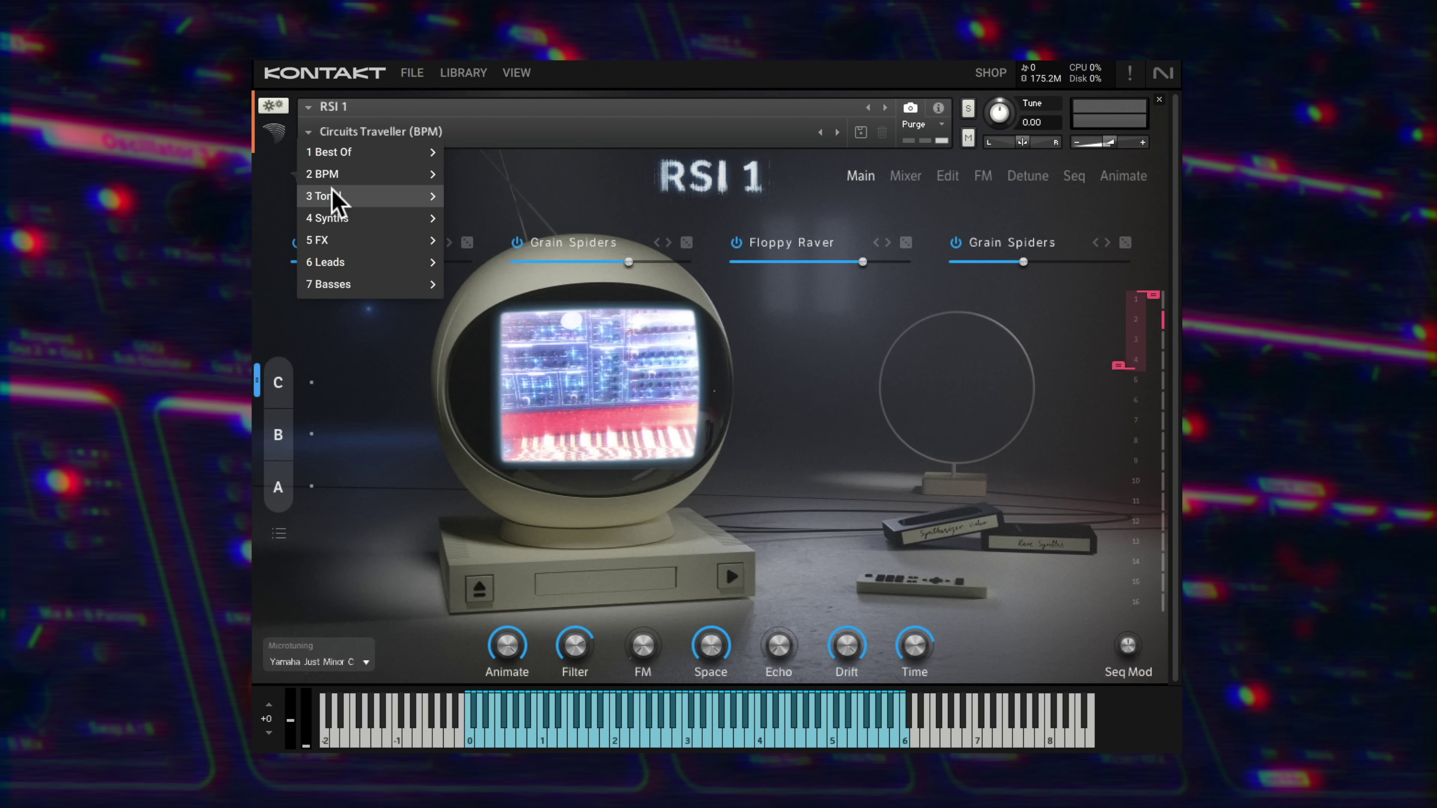
mouse_move(334, 235)
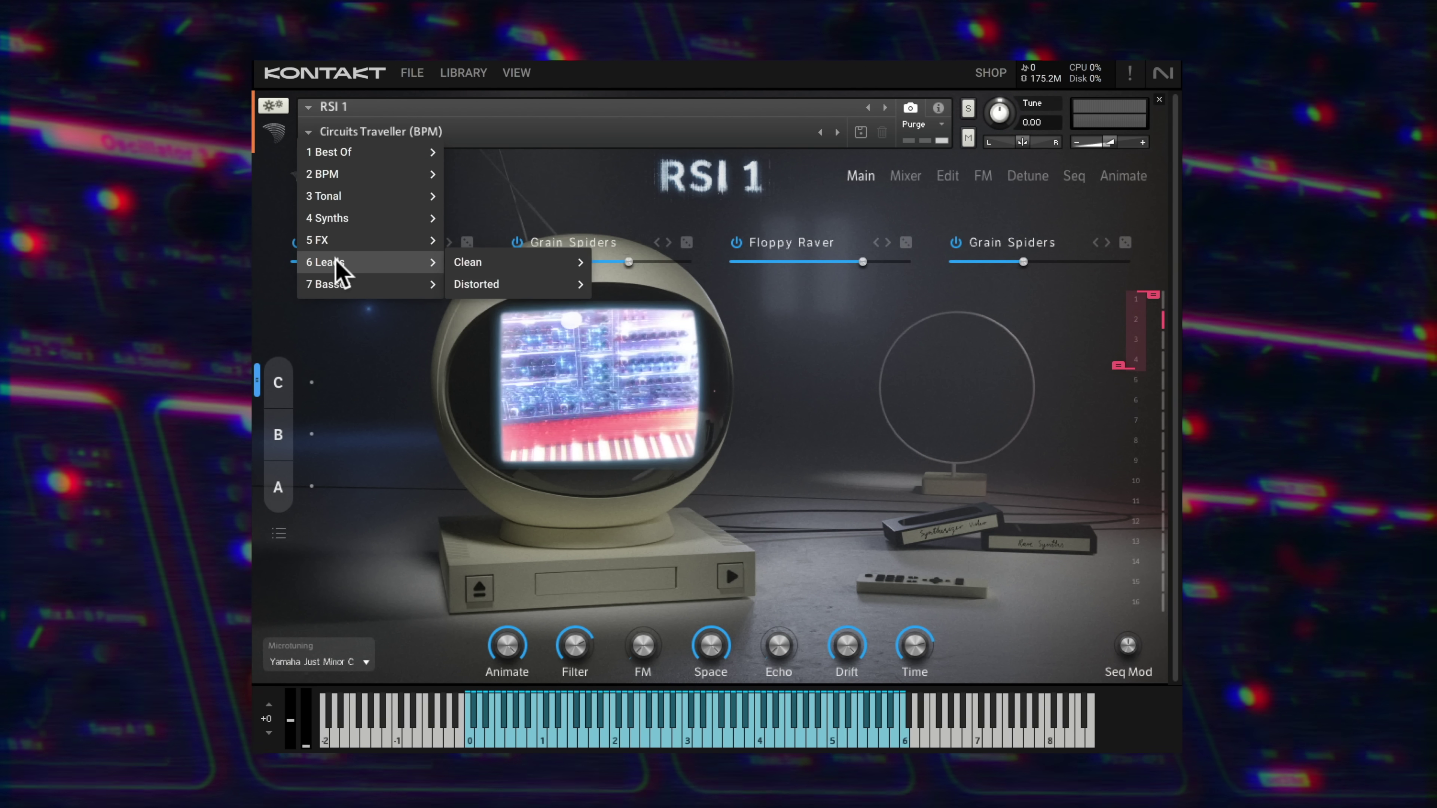
mouse_move(367, 151)
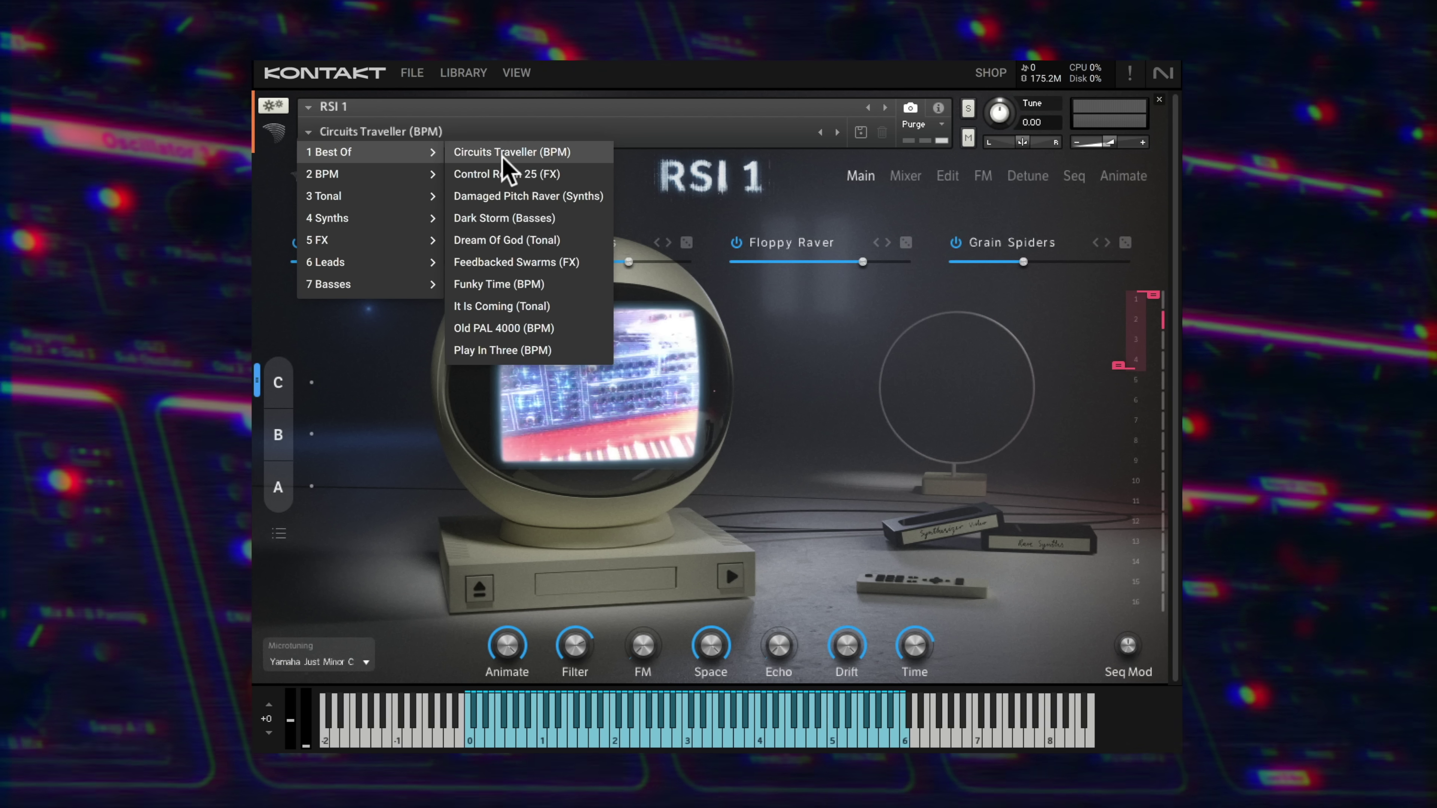
left_click(493, 326)
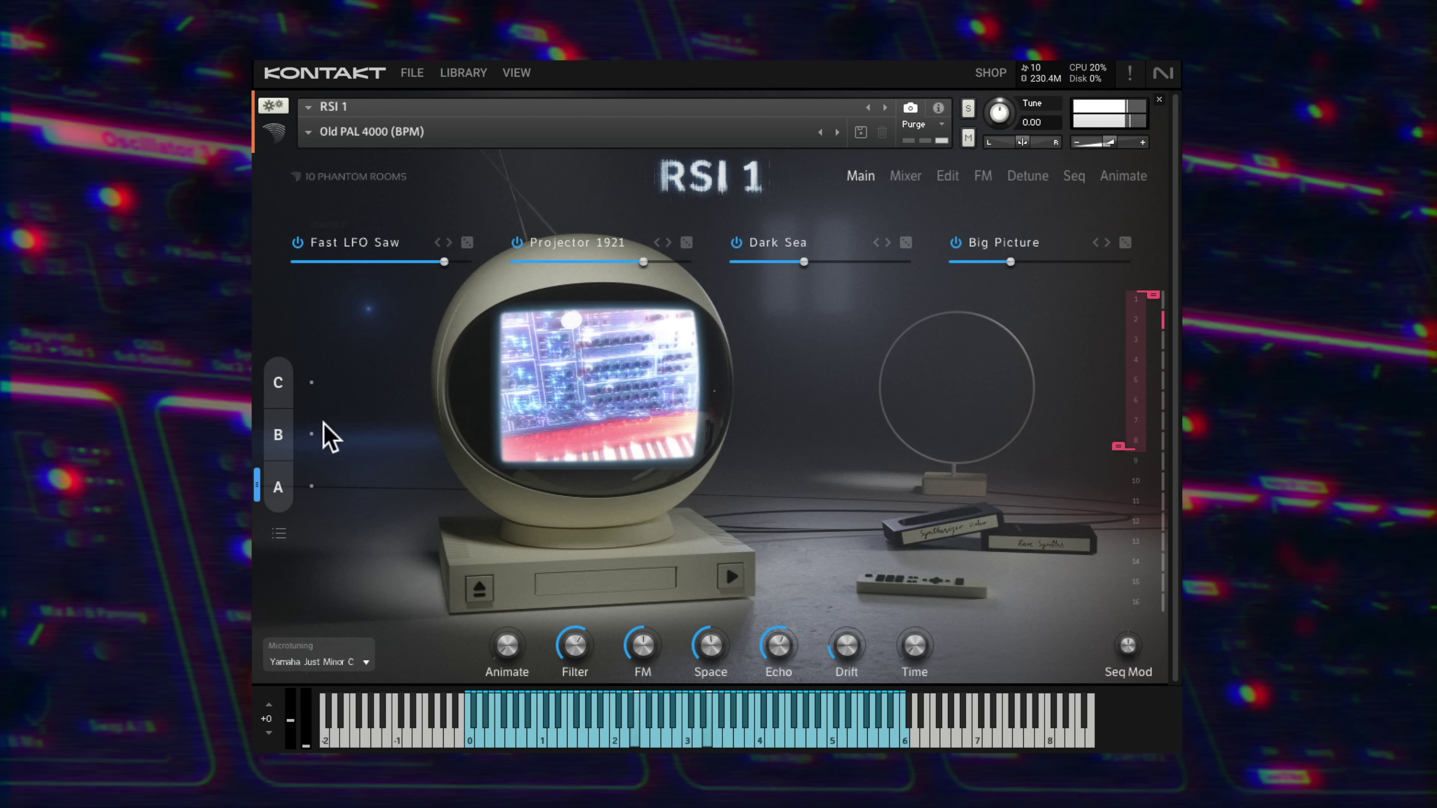
- Audition scenes B and C of the Old PAL 4000 (BPM) snapshot and return to scene A
left_click(283, 447)
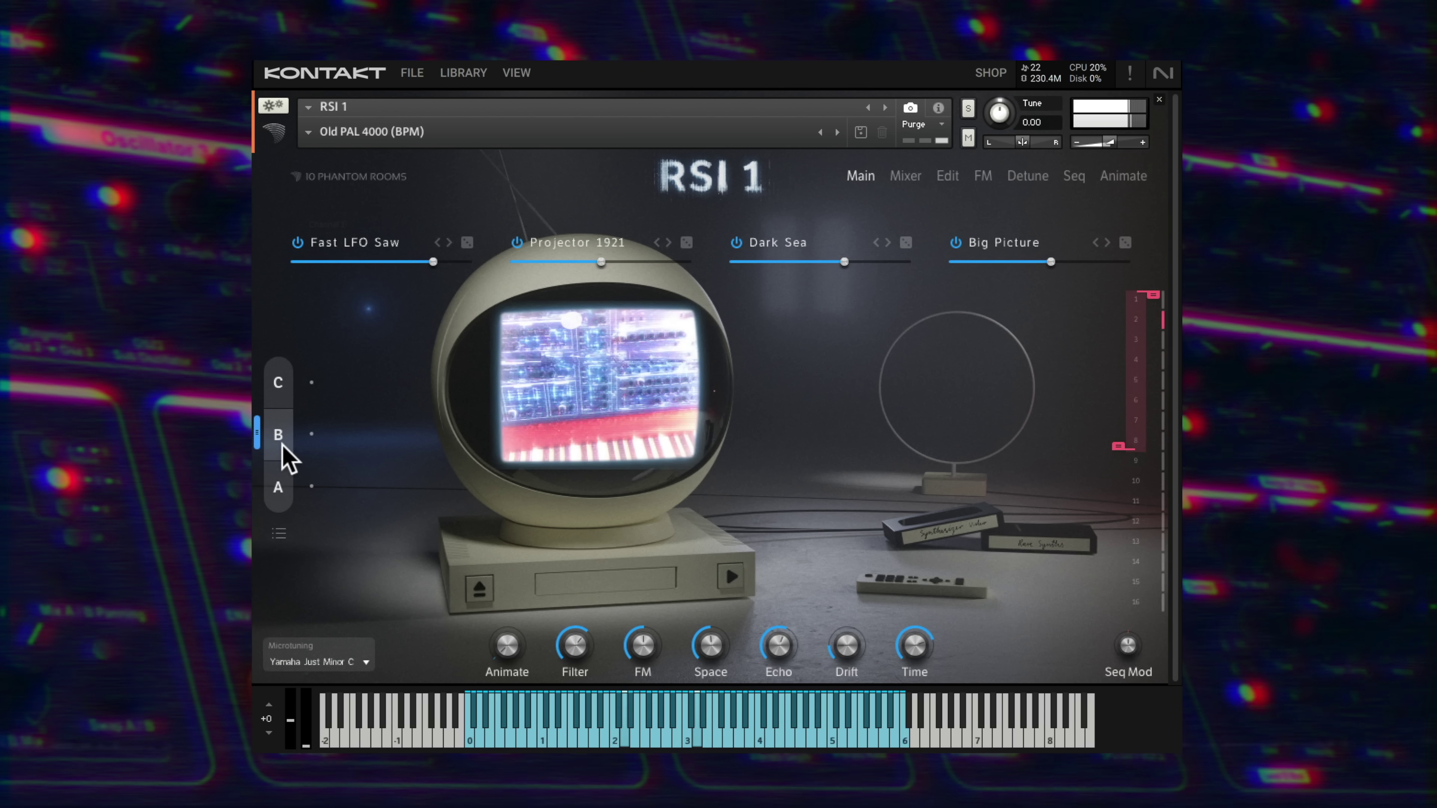
left_click(281, 387)
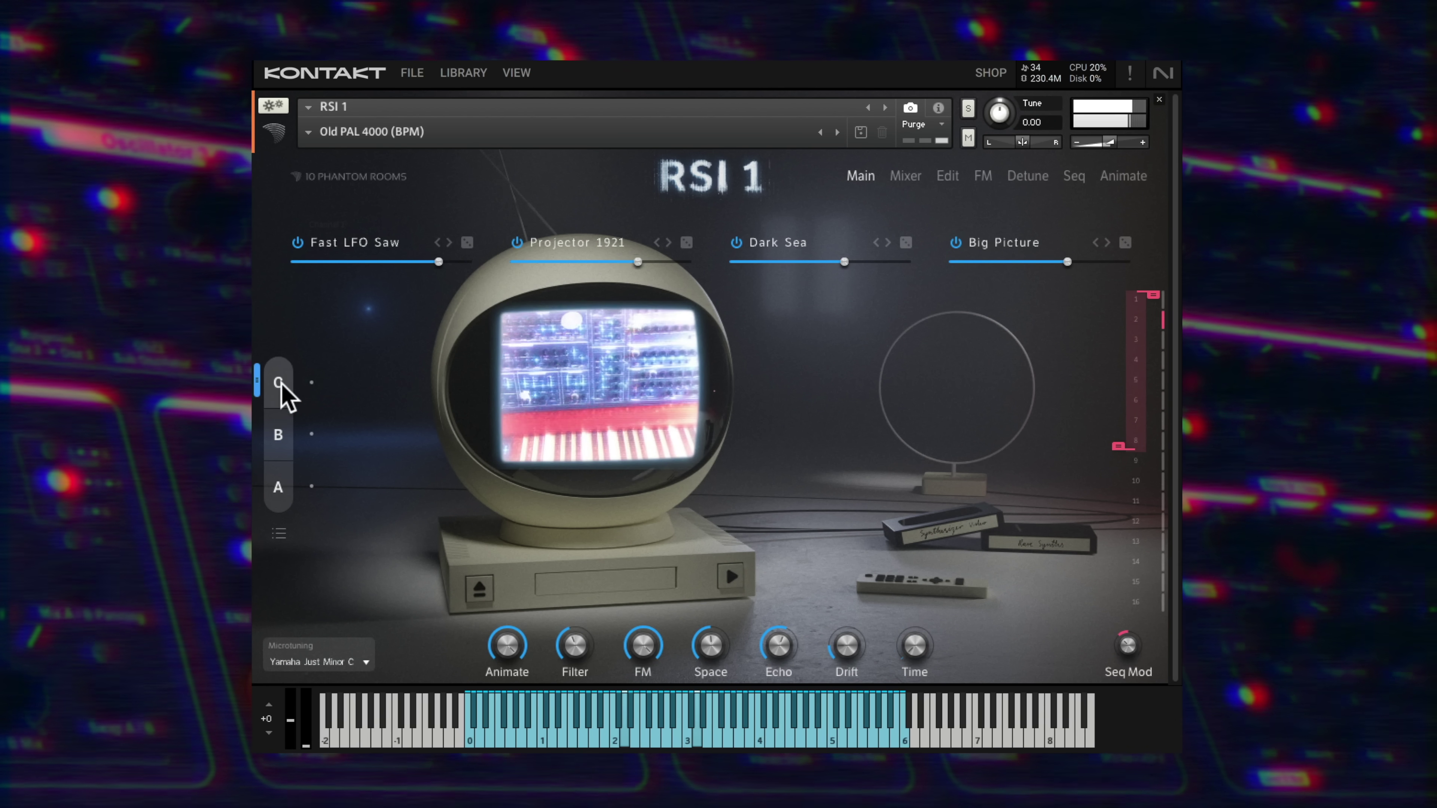
left_click(277, 489)
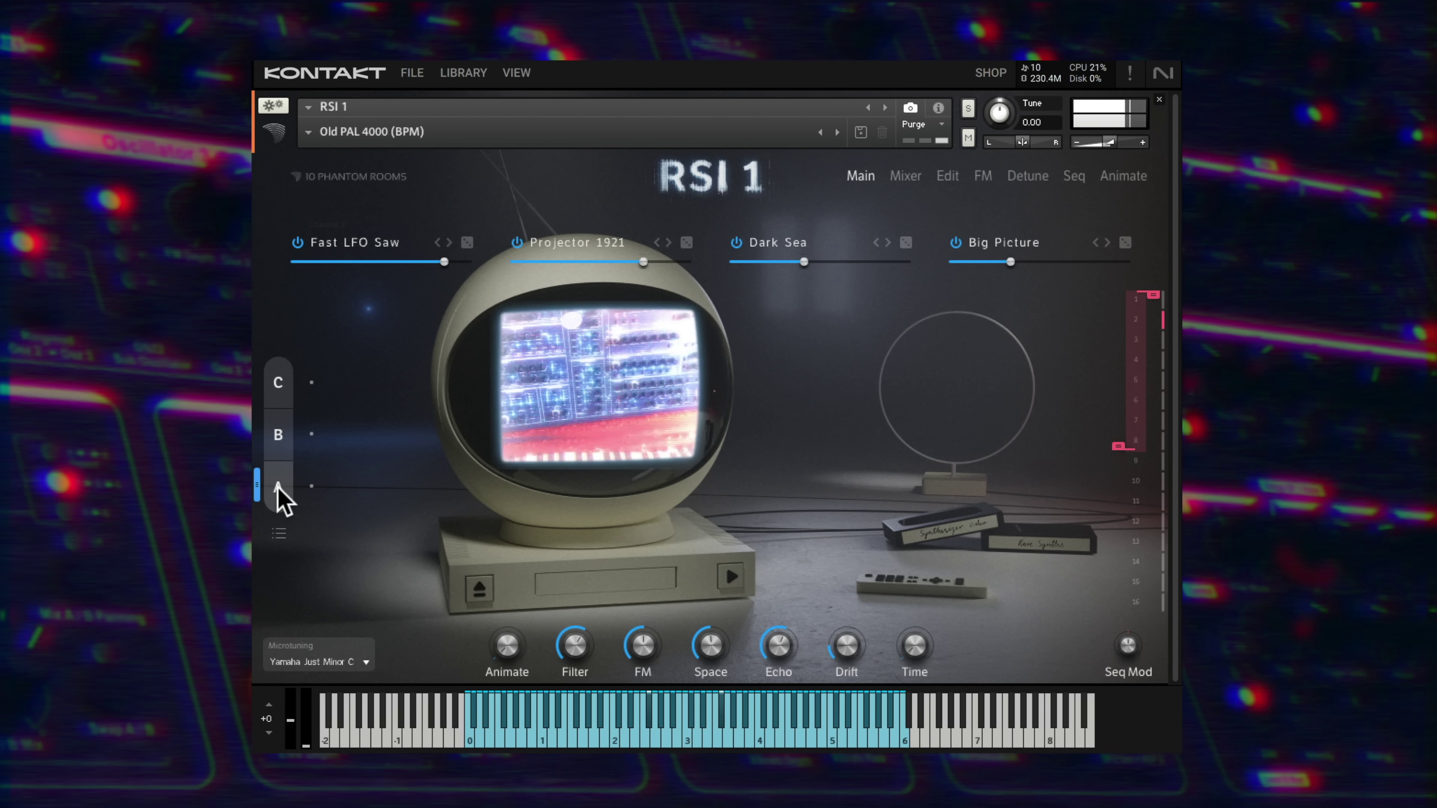
- Move the modulation wheel and raise the Animate macro for scene A
mouse_move(304, 737)
left_mouse_down()
mouse_move(310, 658)
mouse_move(305, 745)
left_mouse_up()
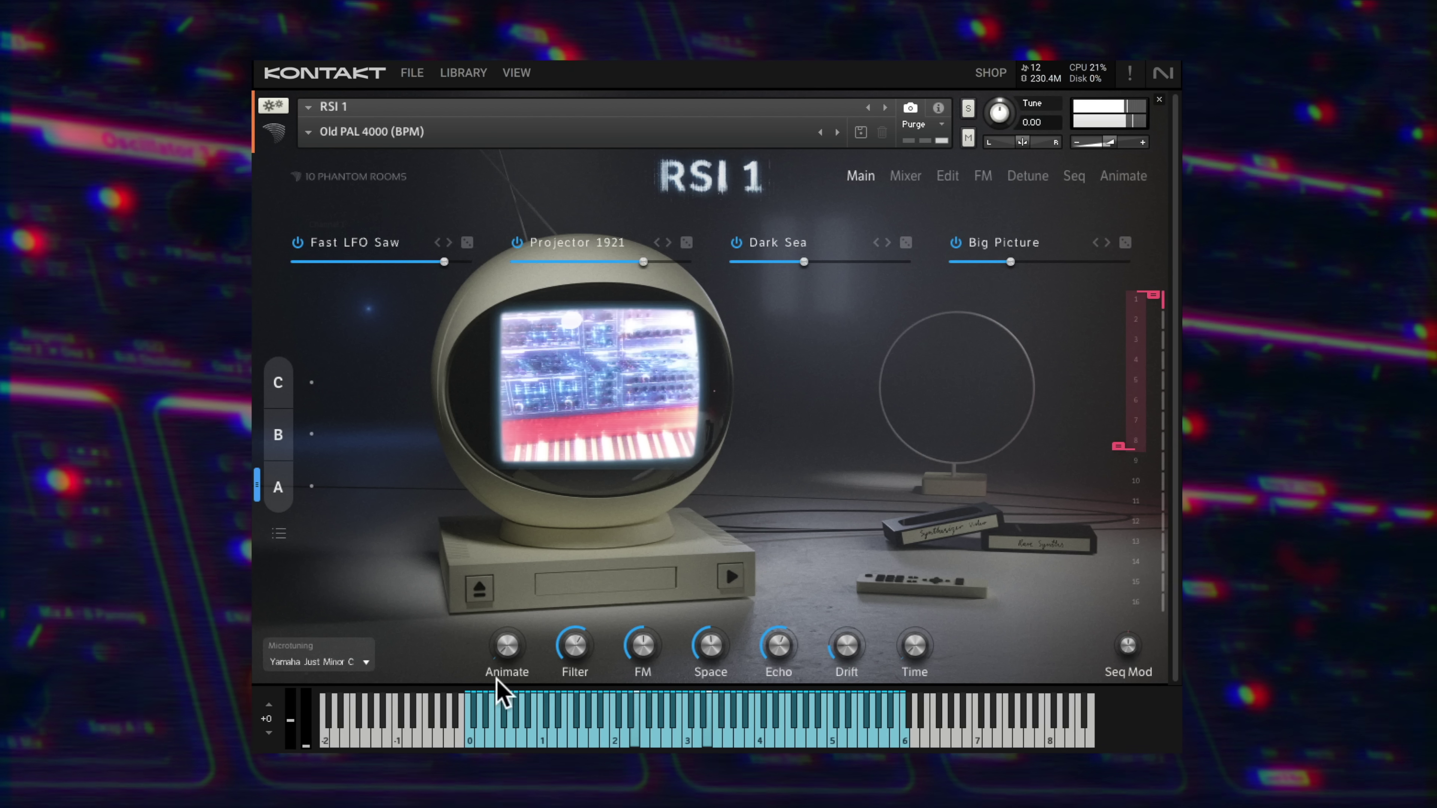
left_click_drag(507, 622, 509, 572)
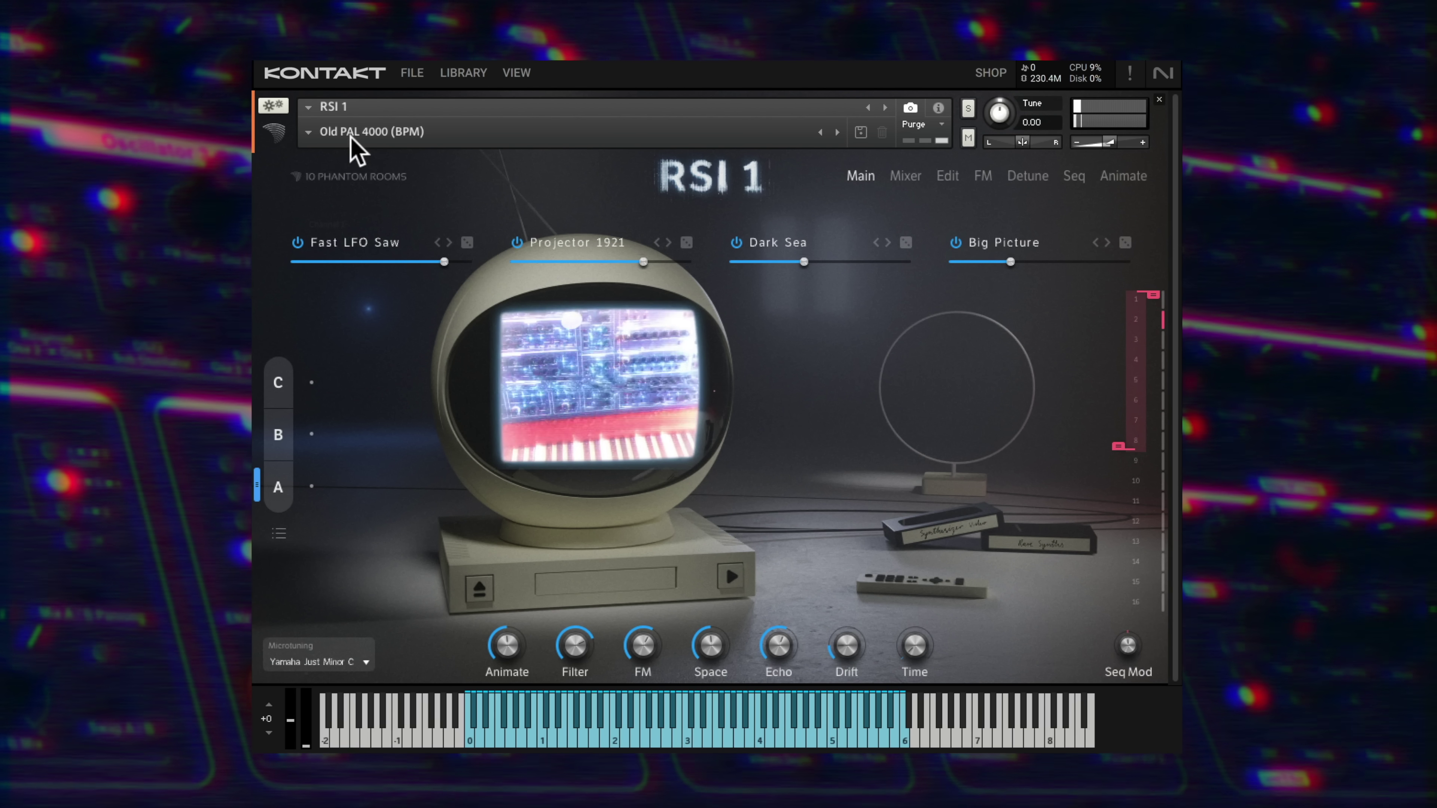
- Open the snapshot list and browse its BPM category
left_click(334, 133)
mouse_move(327, 173)
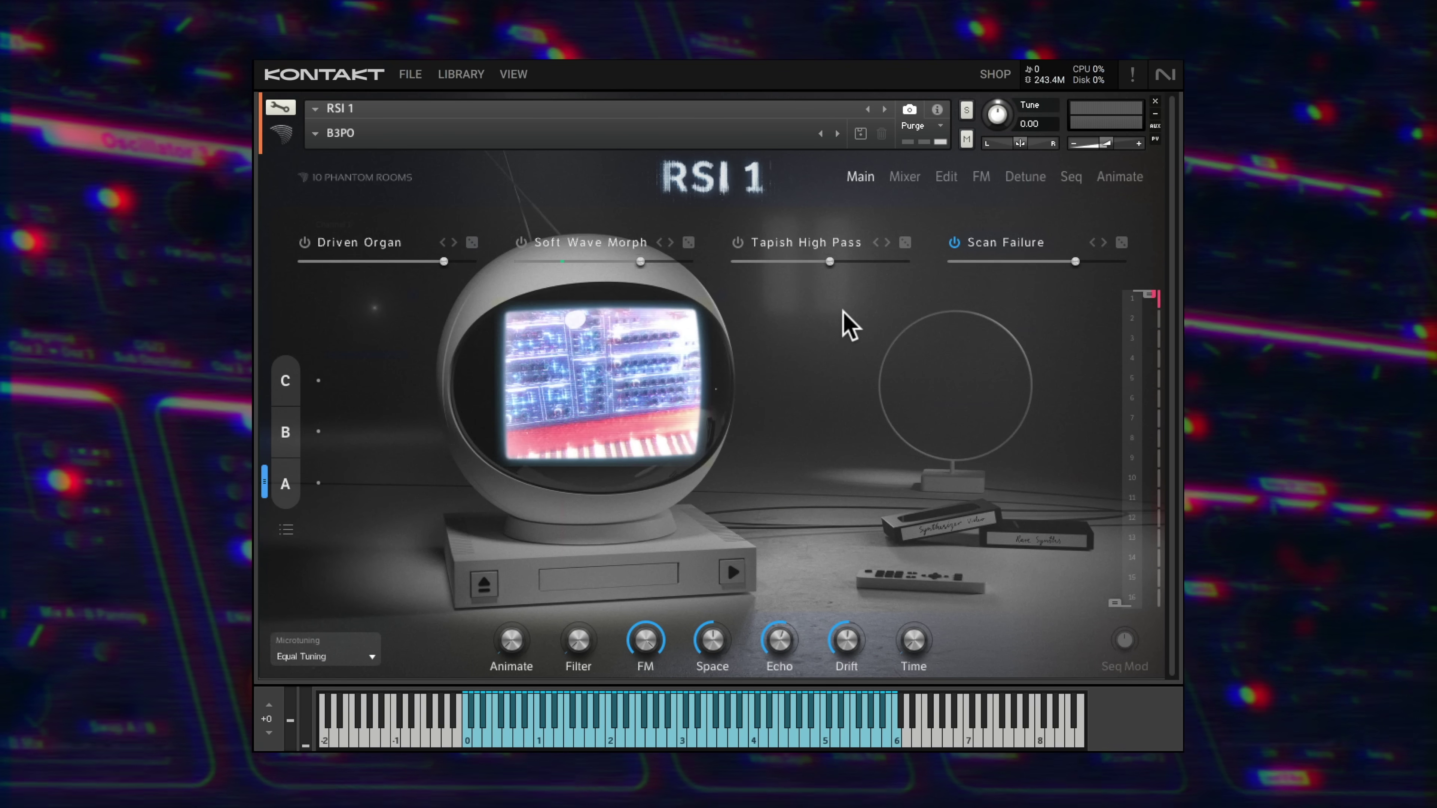
- Look through the Mixer, Edit, FM, Detune, Seq and Animate pages and return to the Main page
left_click(907, 177)
left_click(945, 178)
left_click(980, 177)
left_click(1025, 178)
left_click(1072, 178)
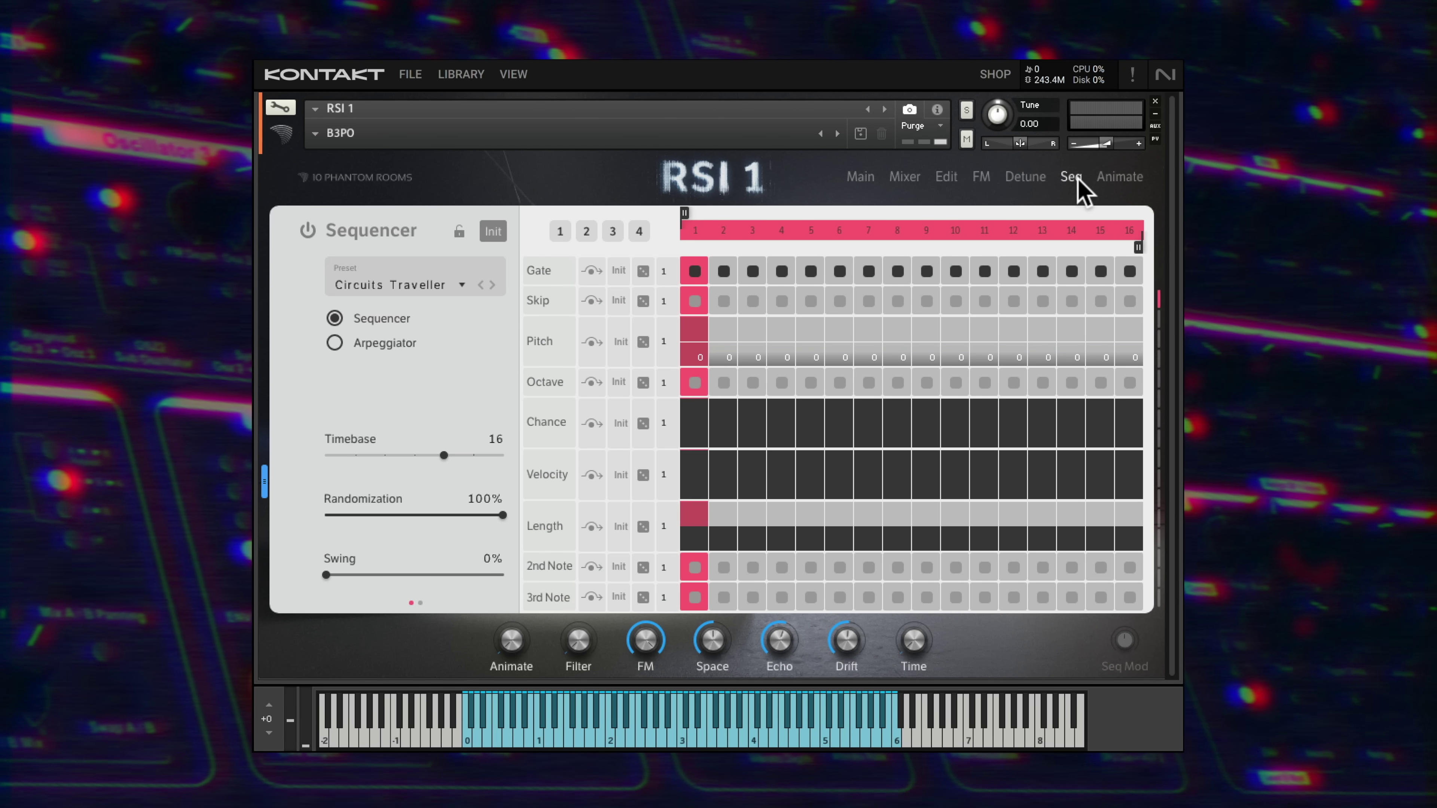
left_click(1097, 178)
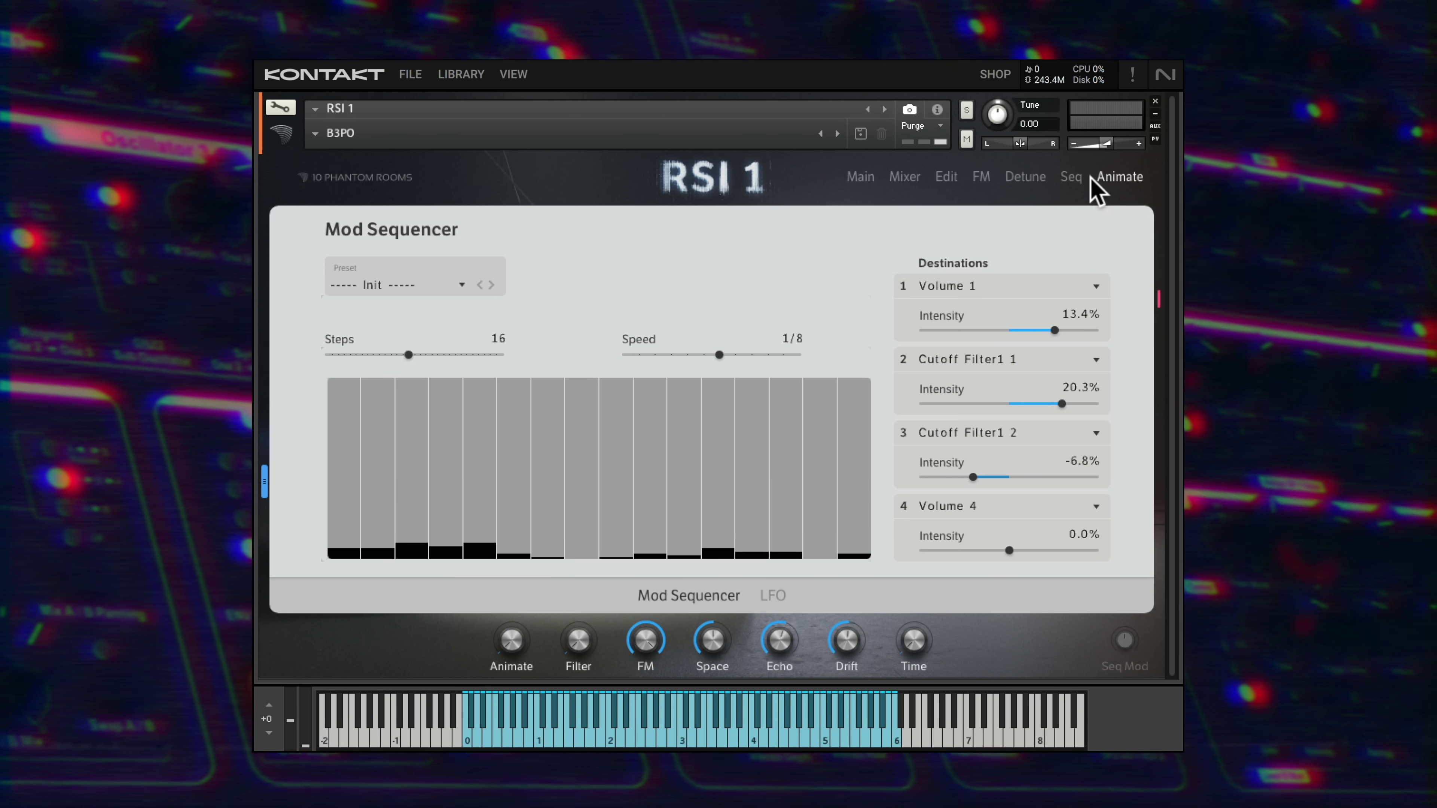
left_click(860, 177)
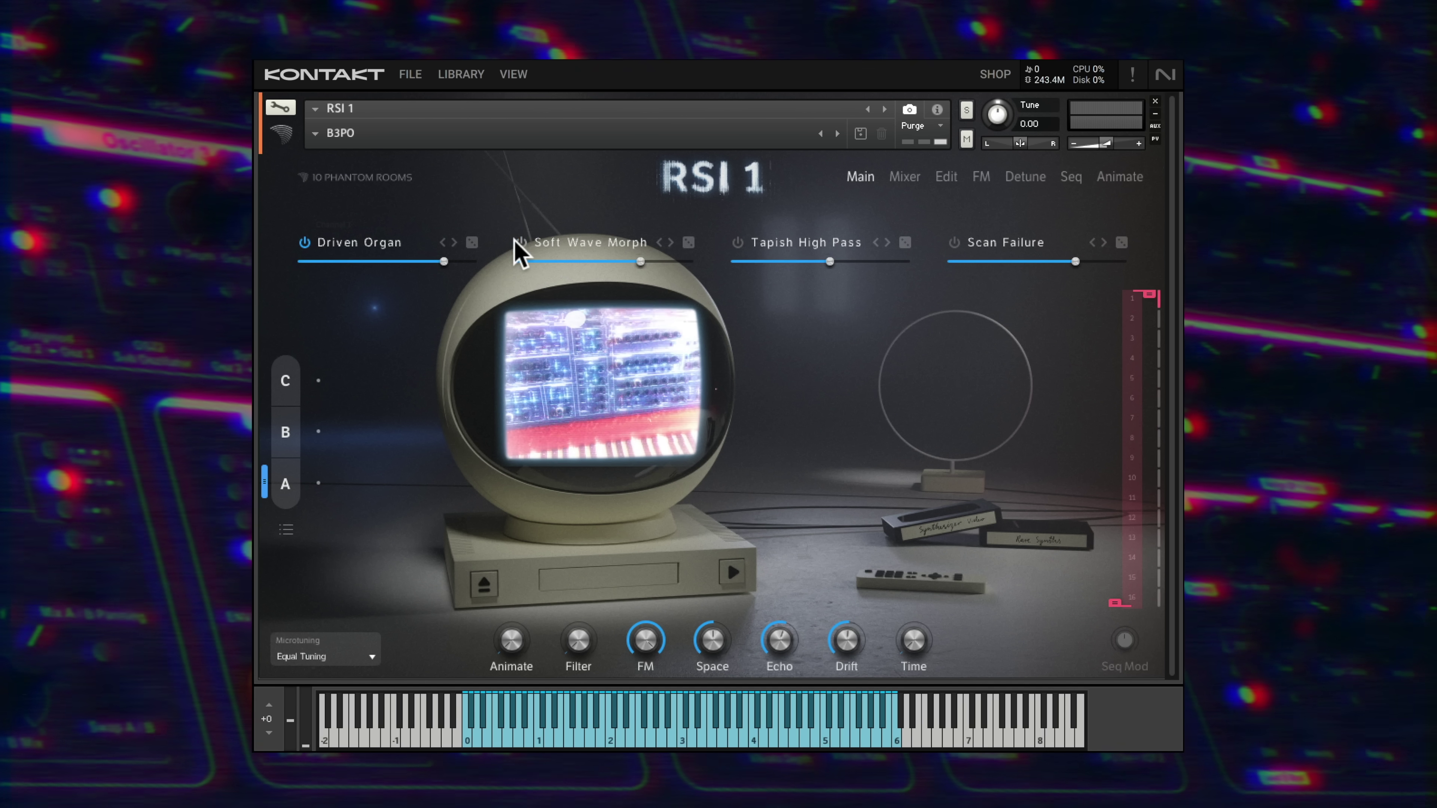
- Browse channel 1's sound sources and audition Chemical Voices, Dentist Dr Robot, Electric Air and Floppy Raver from Twisted Osc 1
left_click(390, 243)
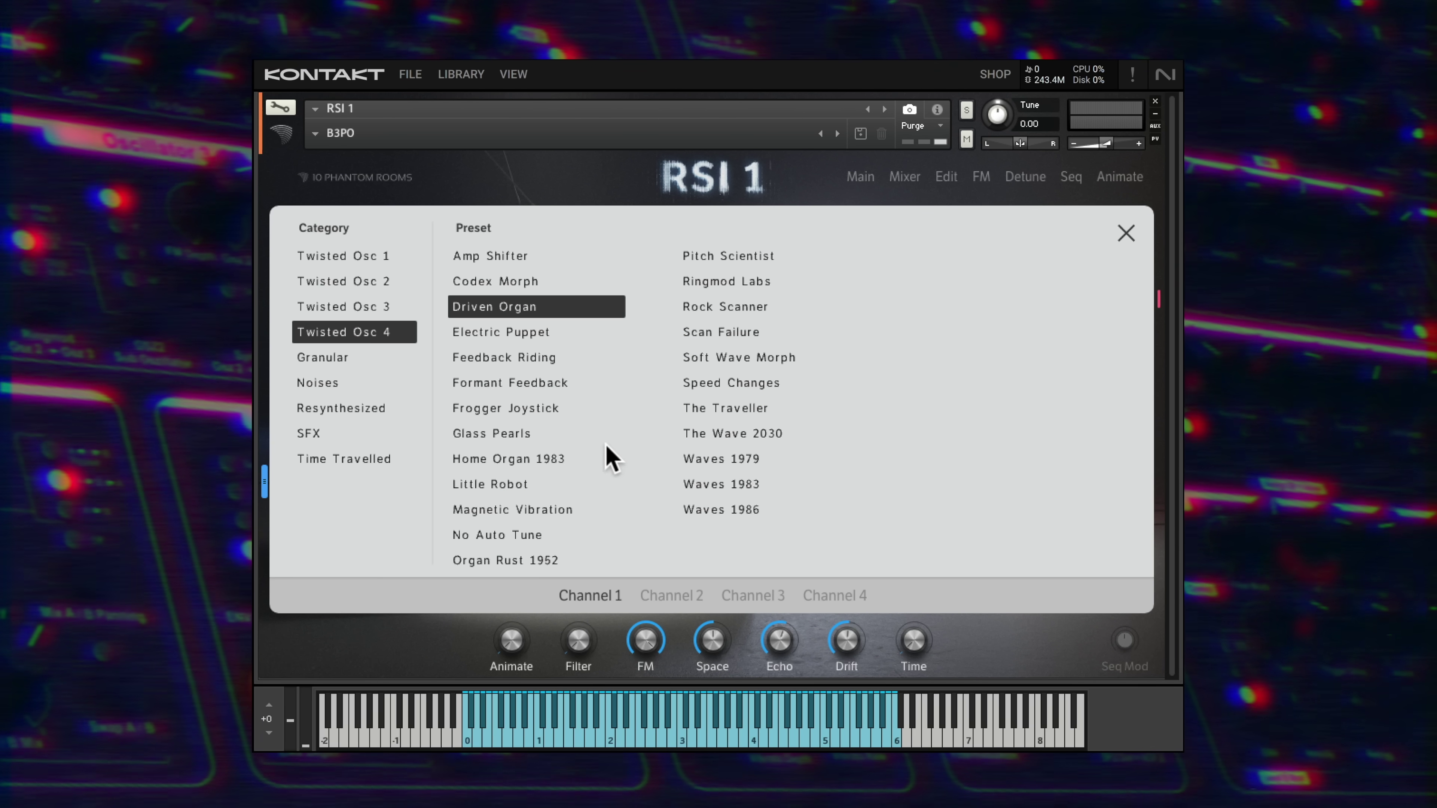
left_click(381, 257)
left_click(498, 283)
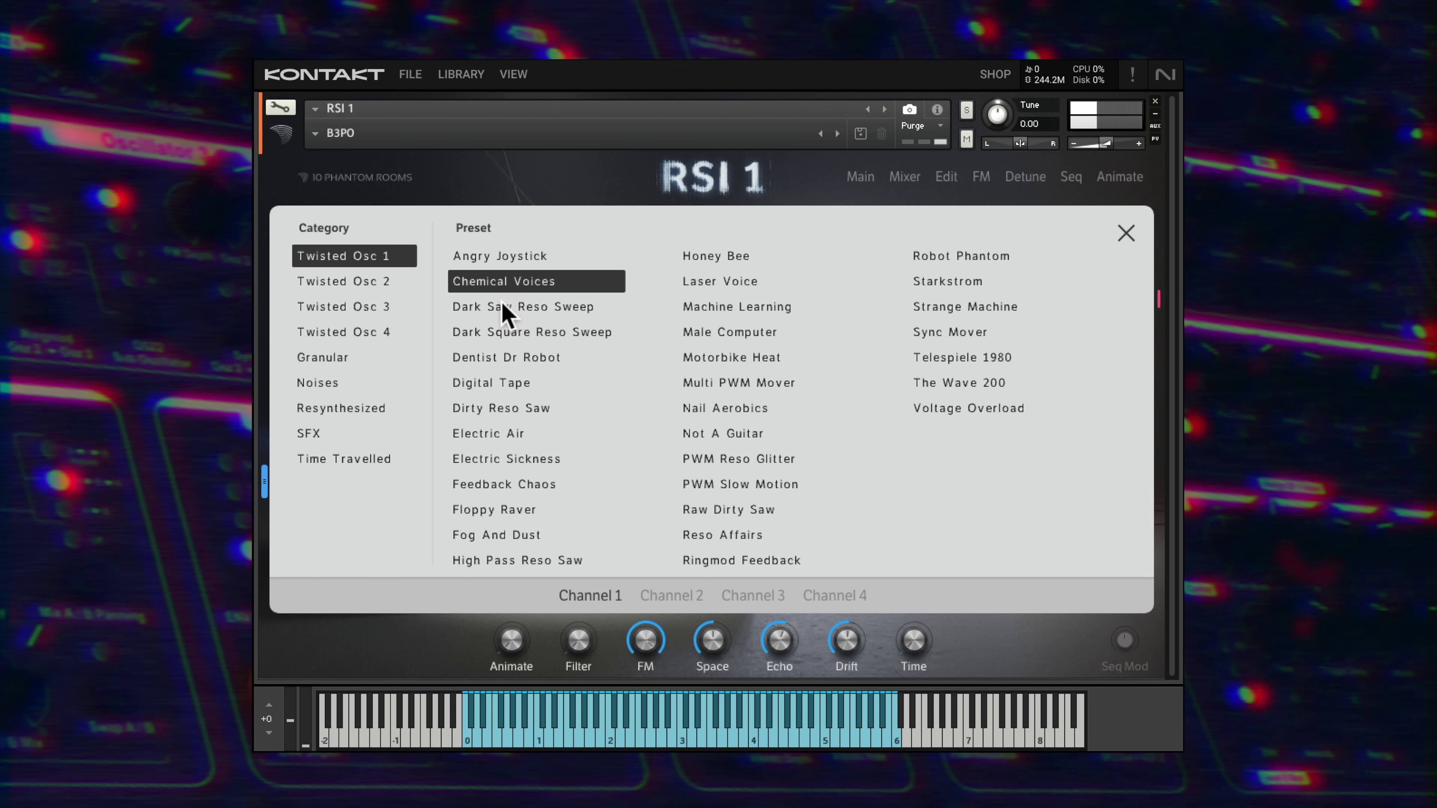
left_click(500, 356)
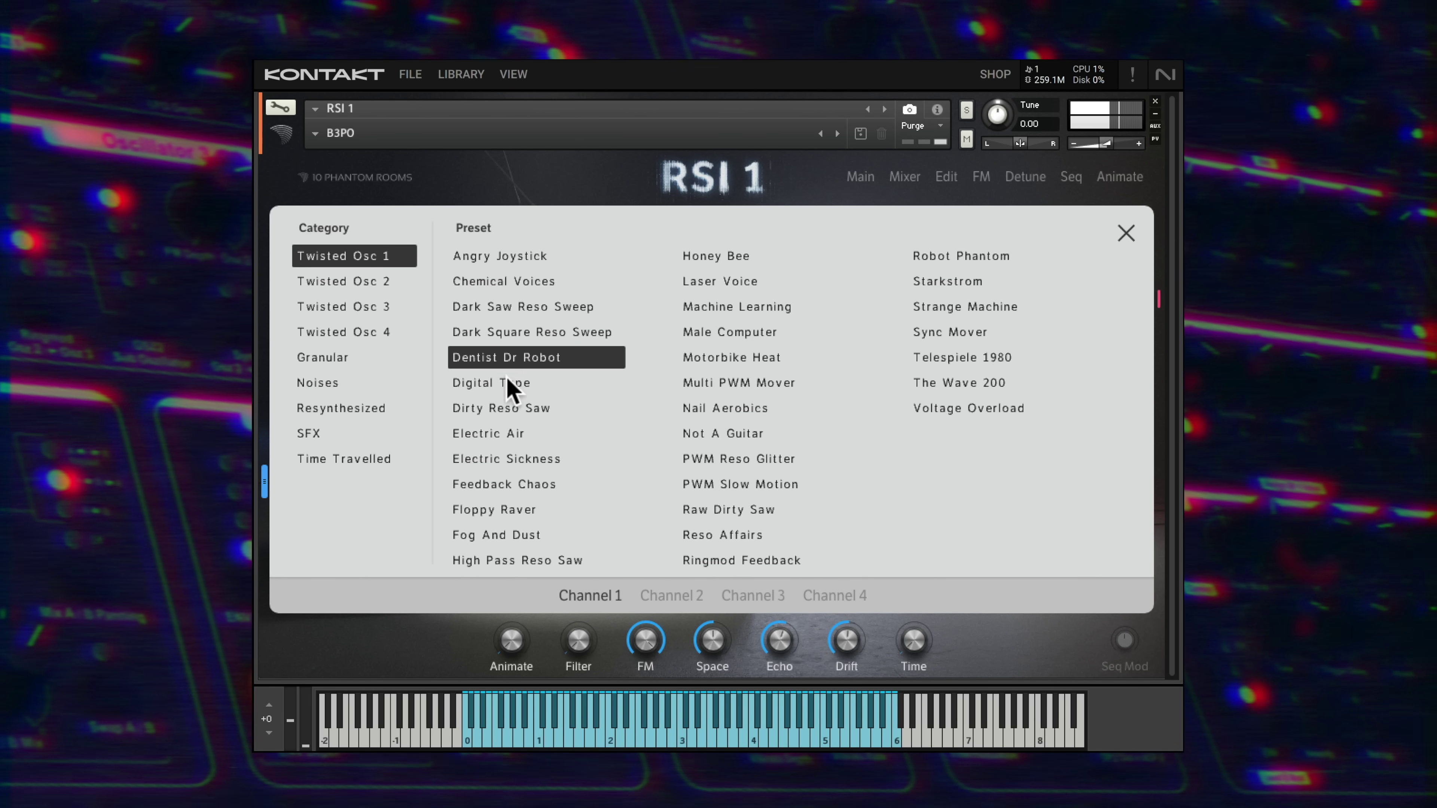
left_click(512, 433)
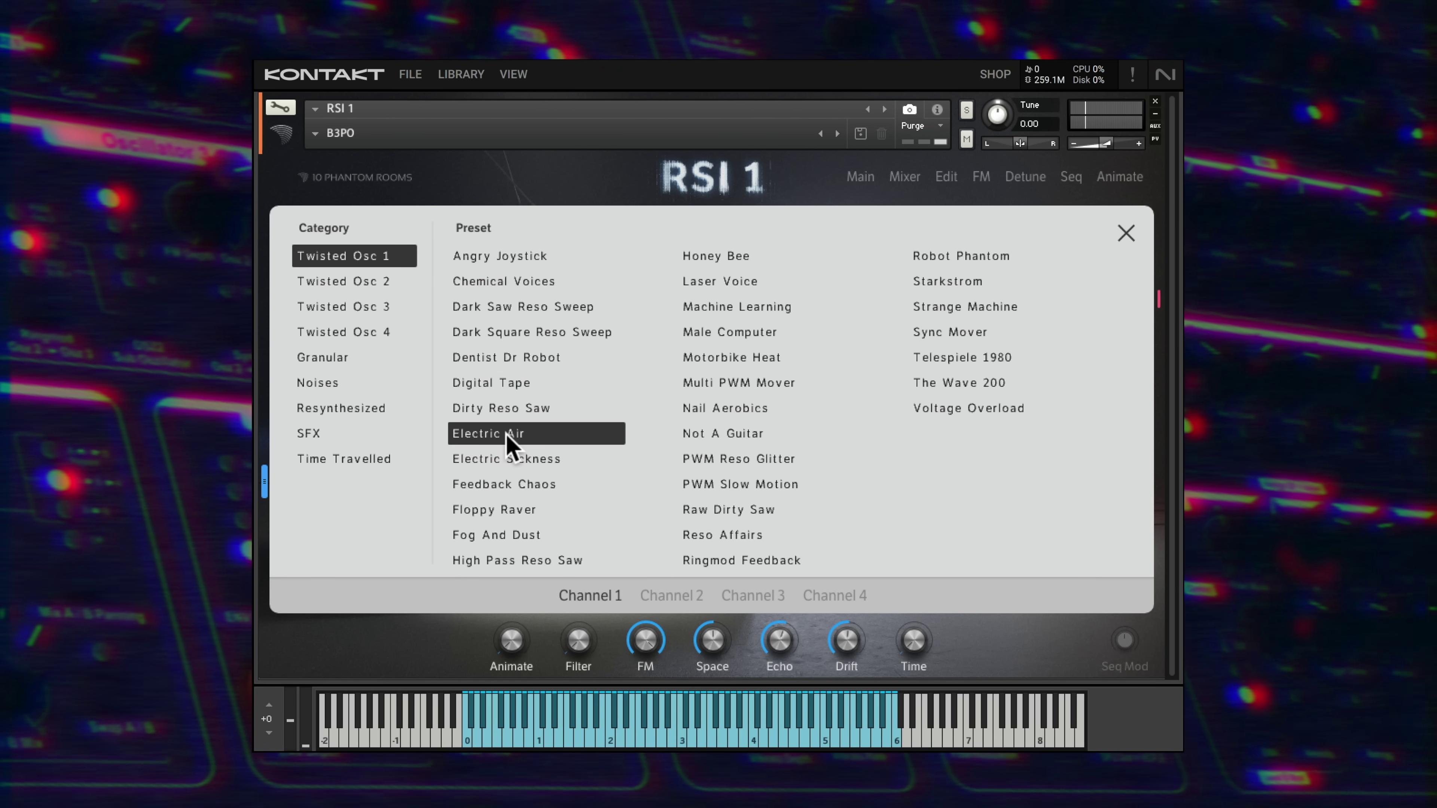
left_click(506, 509)
- Audition the Twisted Osc 1 presets Machine Learning, Multi PWM Mover, PWM Reso Glitter and The Wave 200 on channel 1
left_click(715, 313)
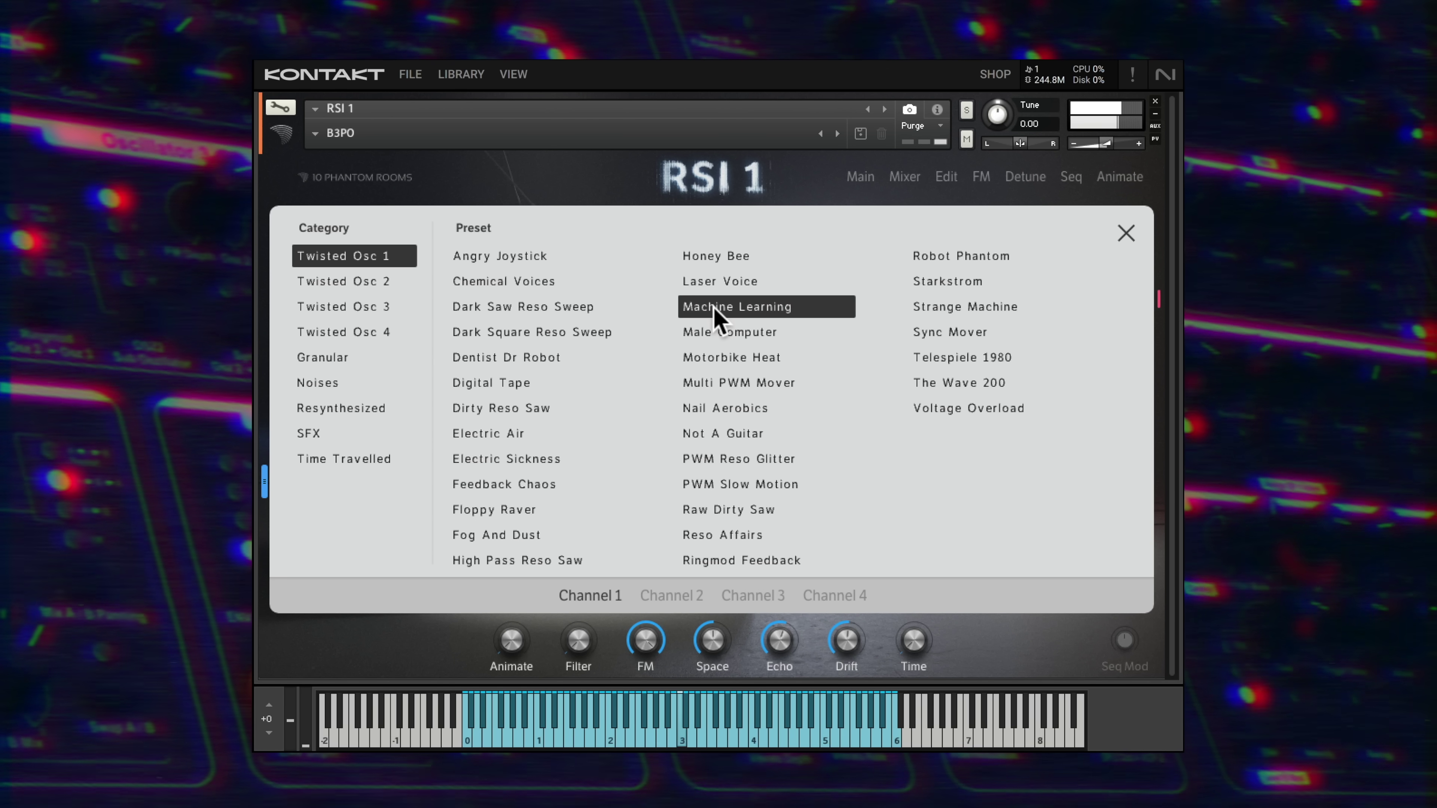
left_click(722, 385)
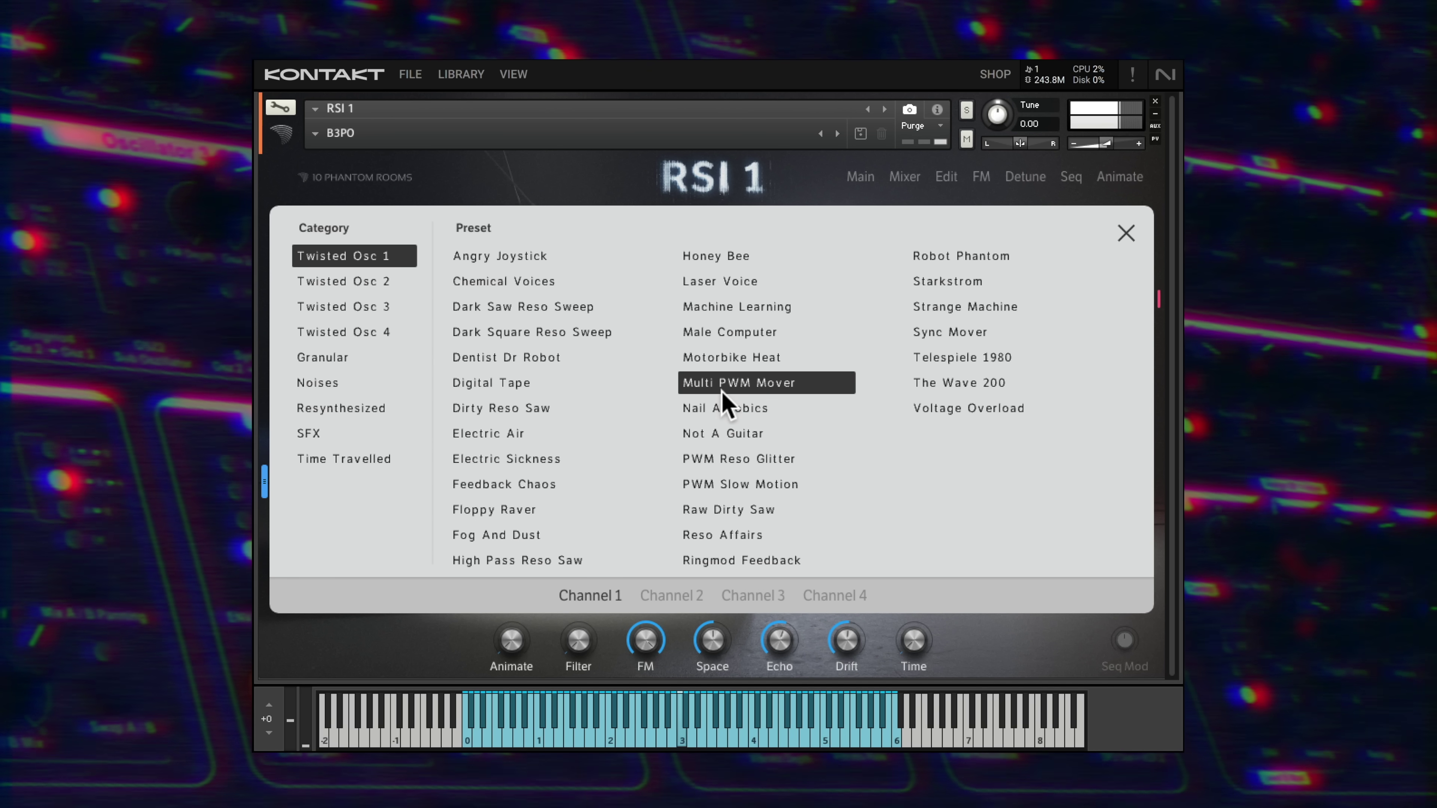
left_click(719, 458)
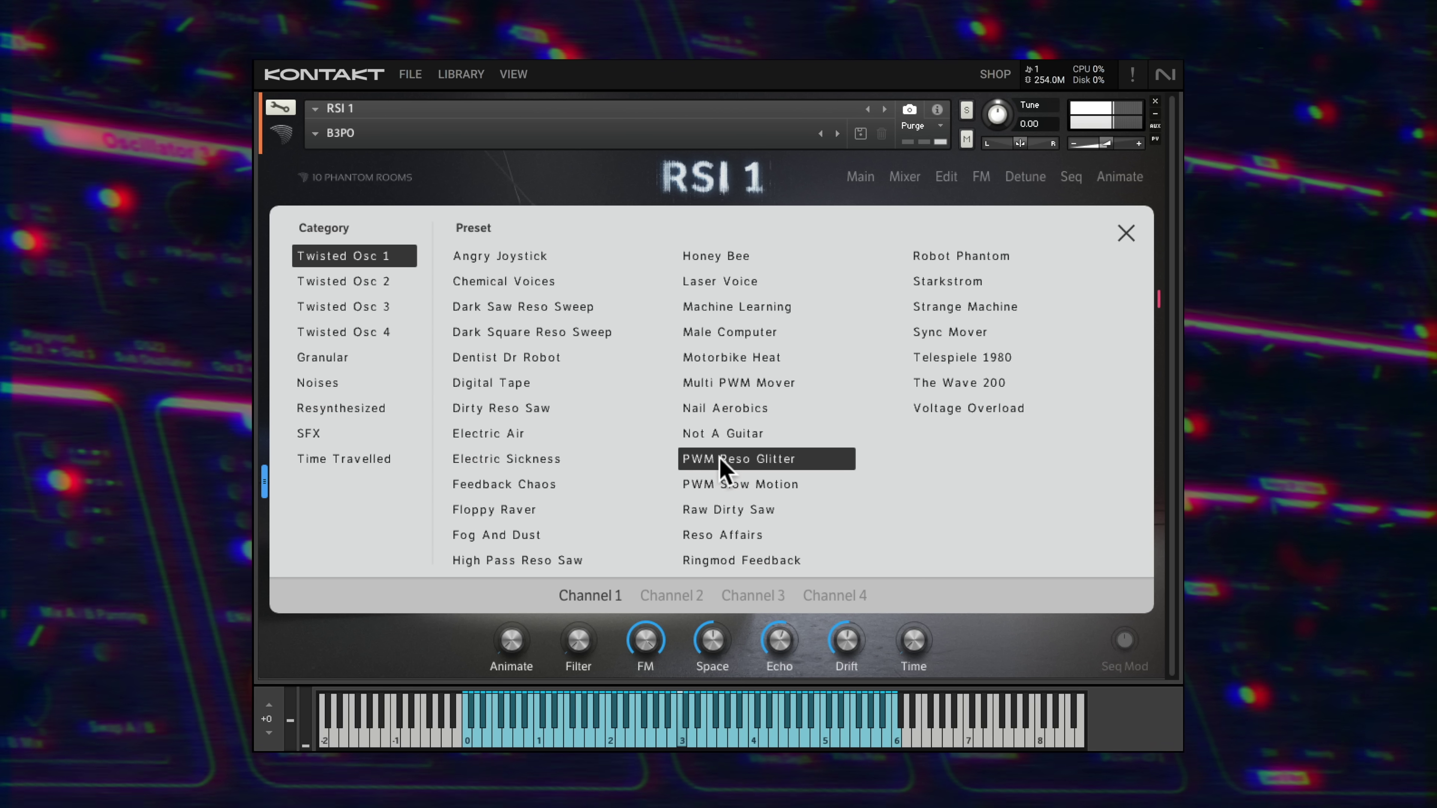
left_click(942, 385)
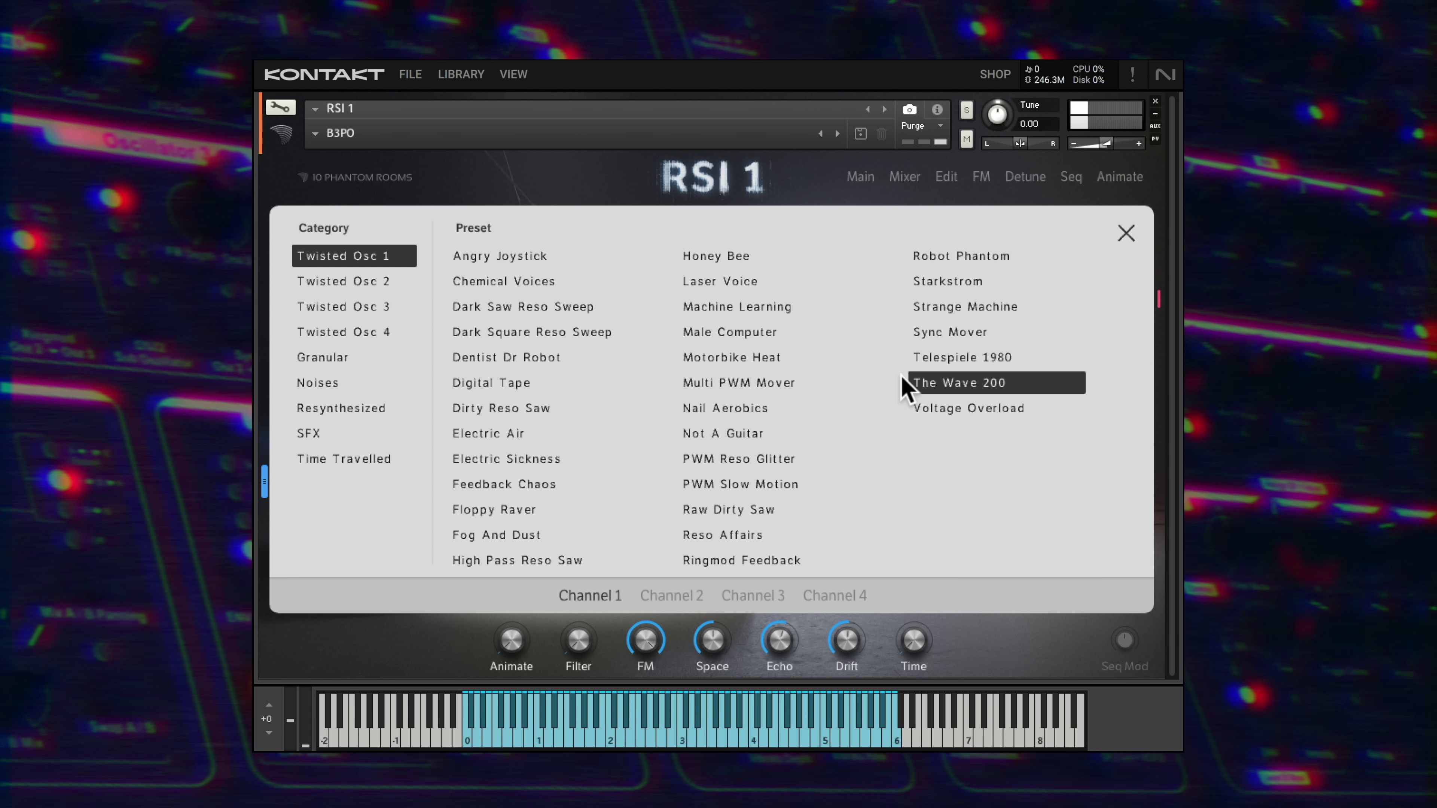
- Audition the Twisted Osc 2 presets Clean Reso Saw, Dr Scan 1970, Fat Driven PWM and Sync Clone A on channel 1
left_click(346, 281)
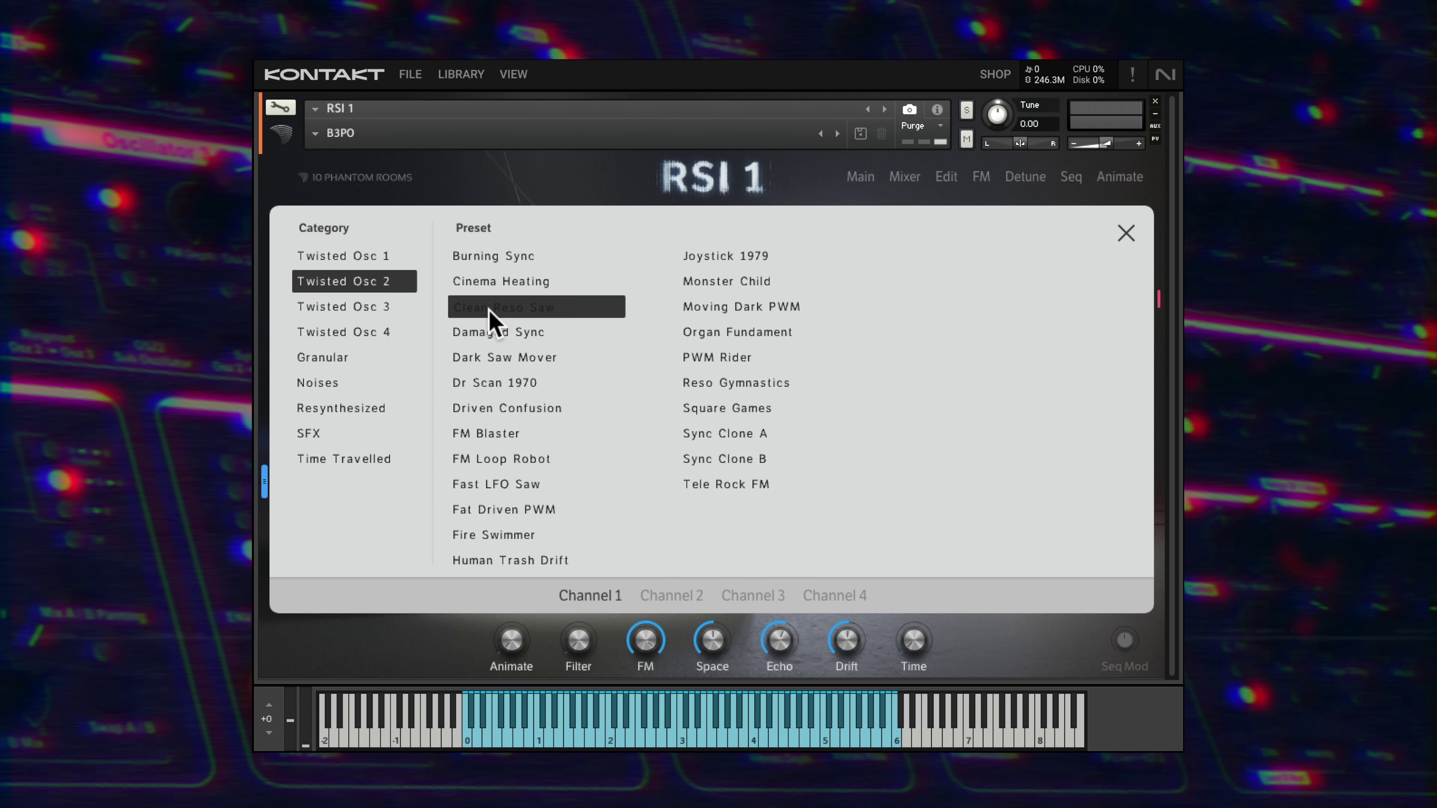
left_click(497, 383)
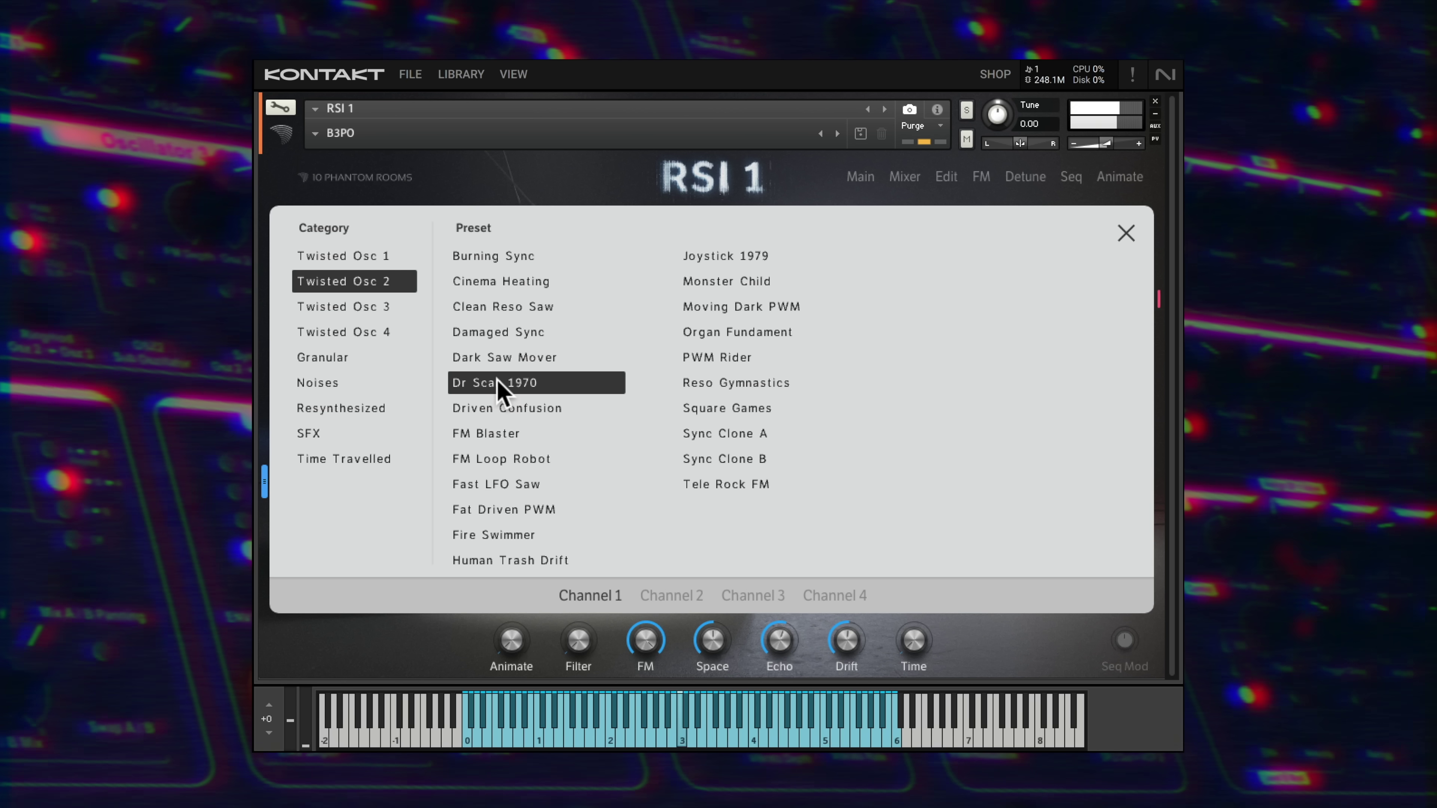
left_click(501, 509)
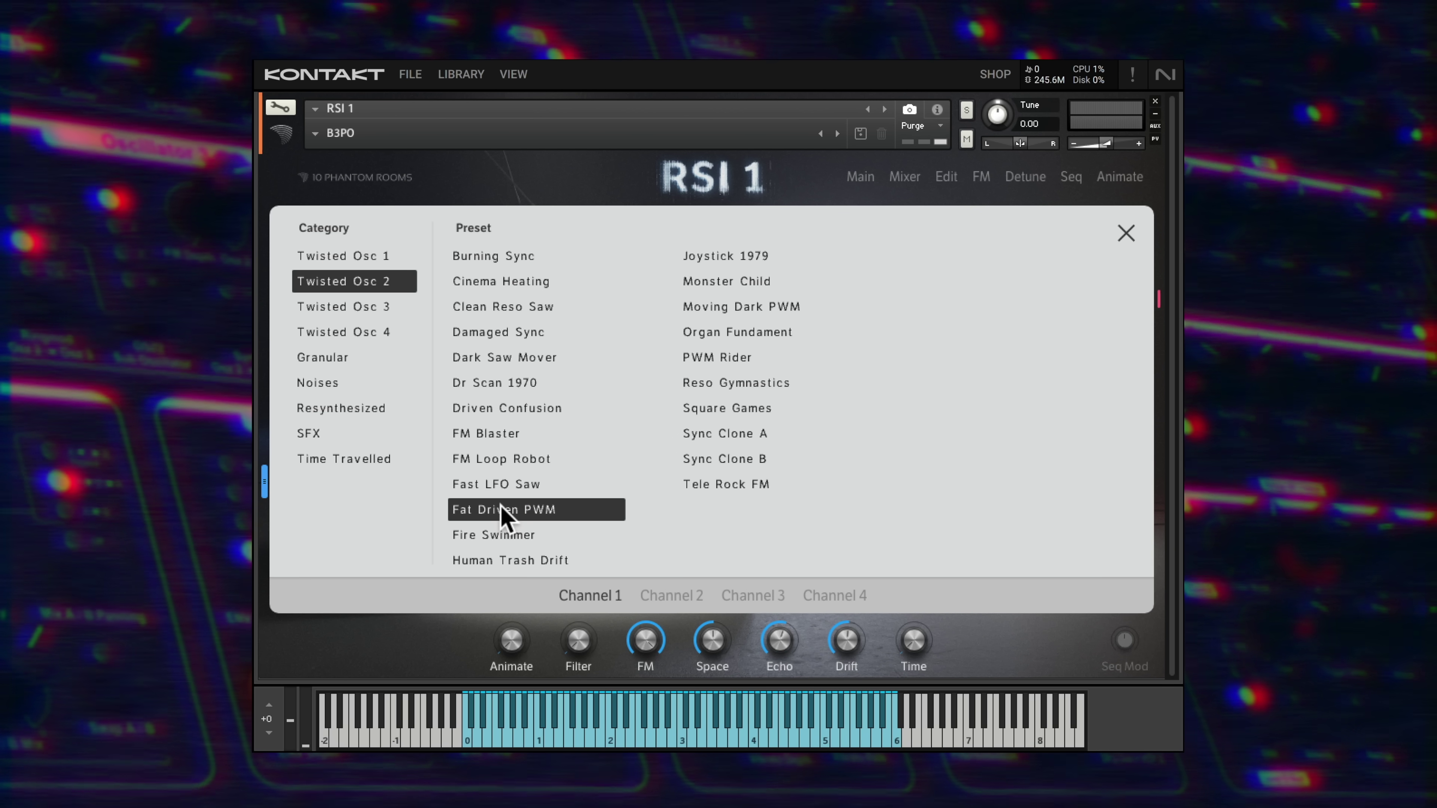
left_click(724, 435)
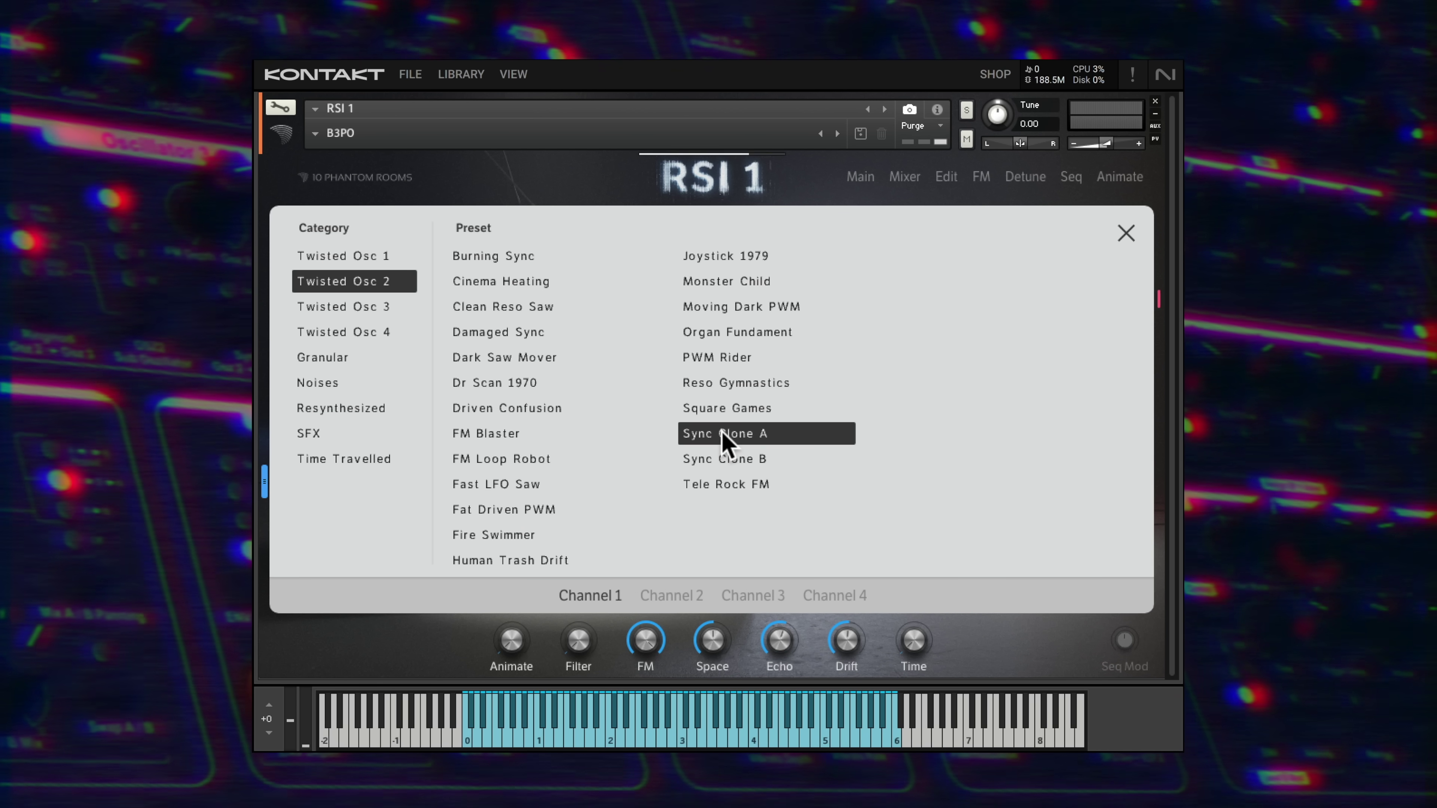
- Audition the Twisted Osc 3 presets Dead Voice 33, Disturbances and Masking Compute on channel 1
left_click(355, 307)
left_click(496, 362)
left_click(497, 435)
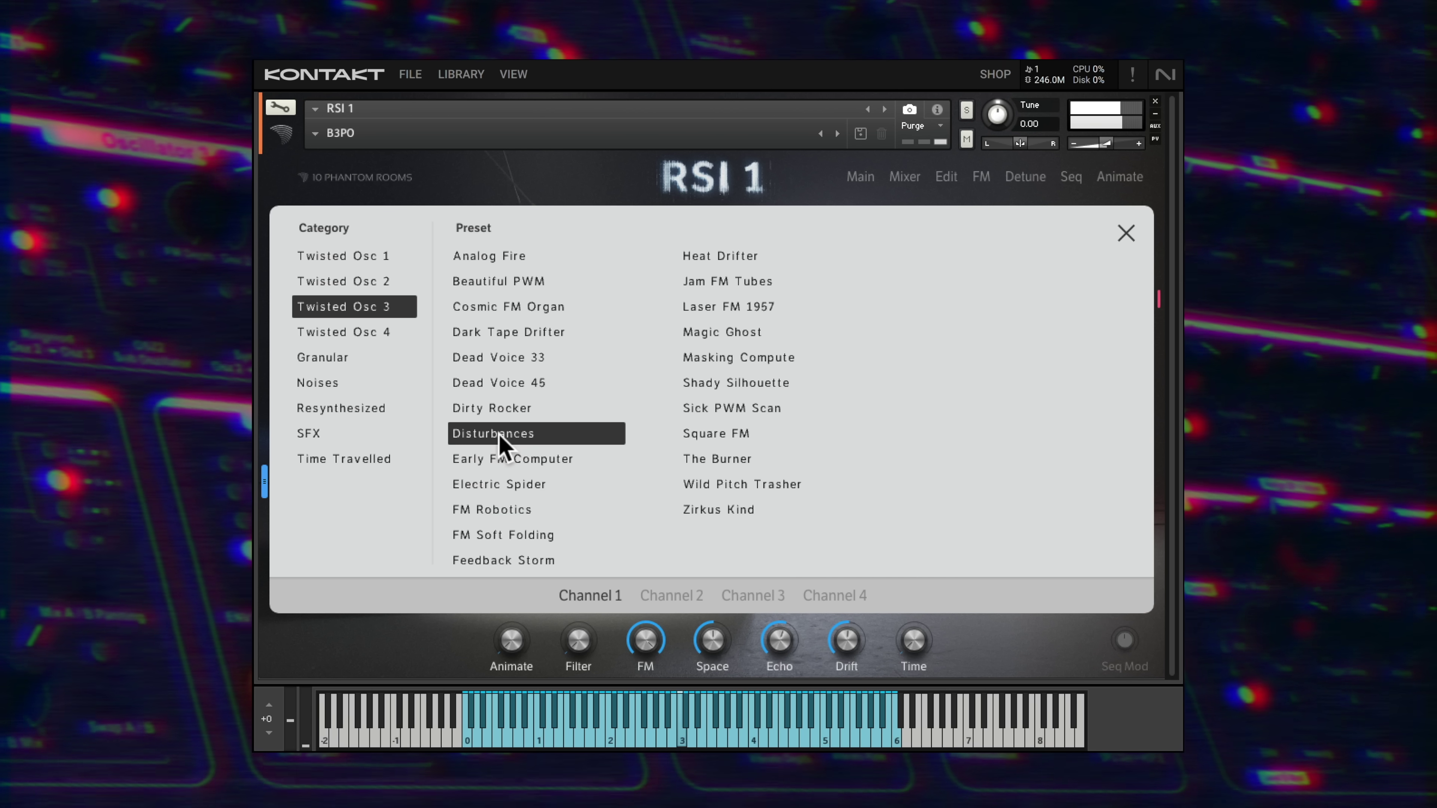
left_click(721, 362)
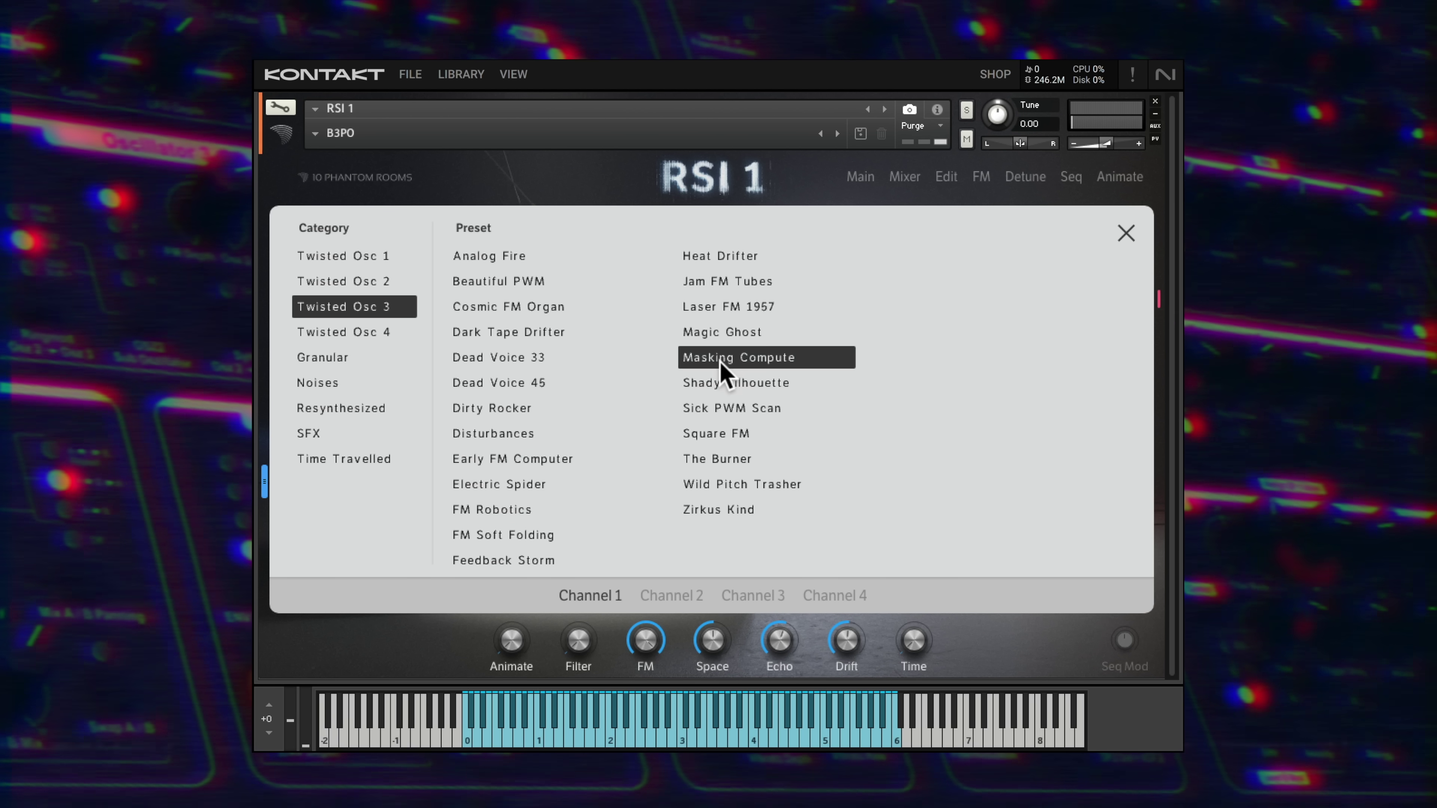
- Audition the Twisted Osc 4 presets Glass Pearls, Magnetic Vibration and Waves 1983 on channel 1
left_click(396, 333)
left_click(502, 438)
left_click(502, 509)
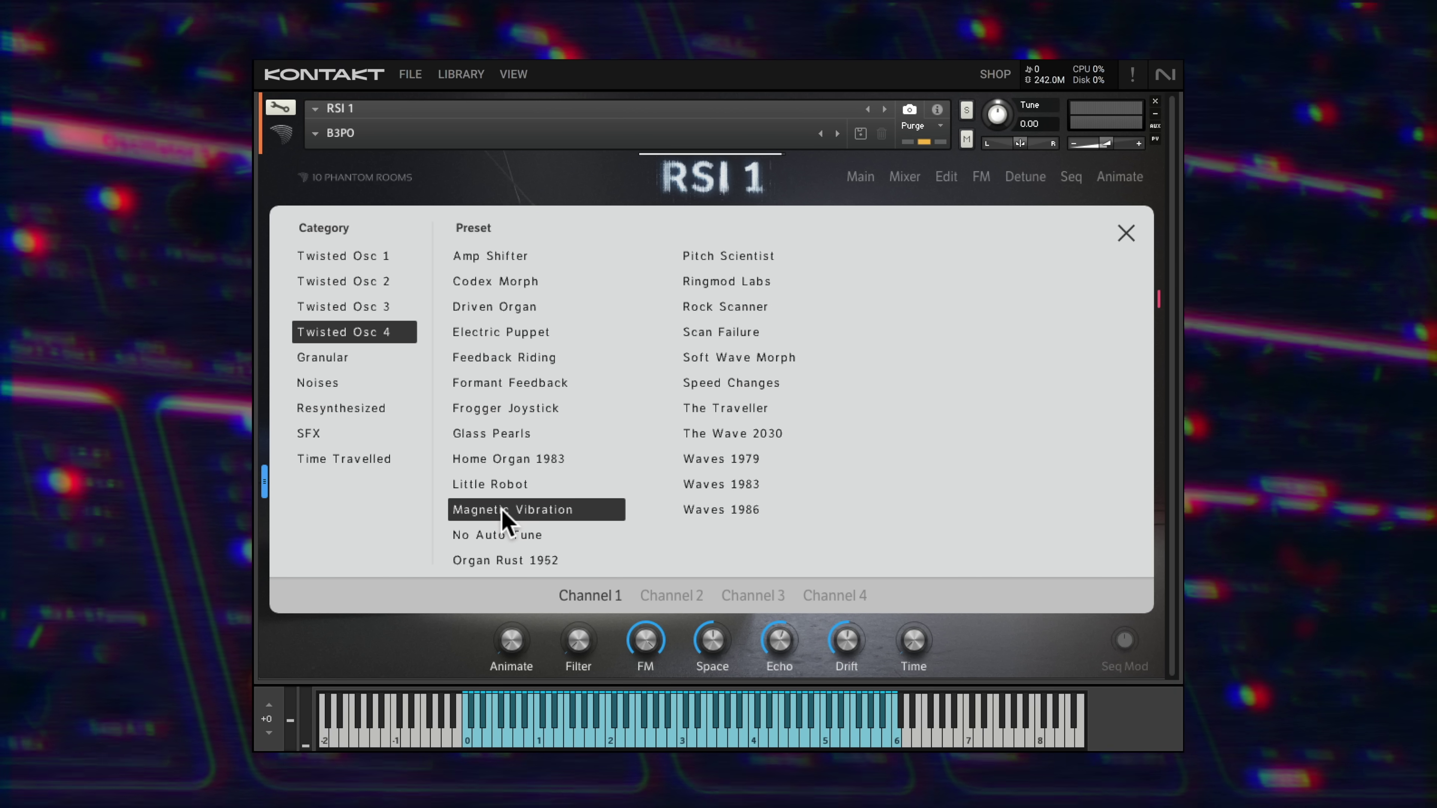
left_click(723, 484)
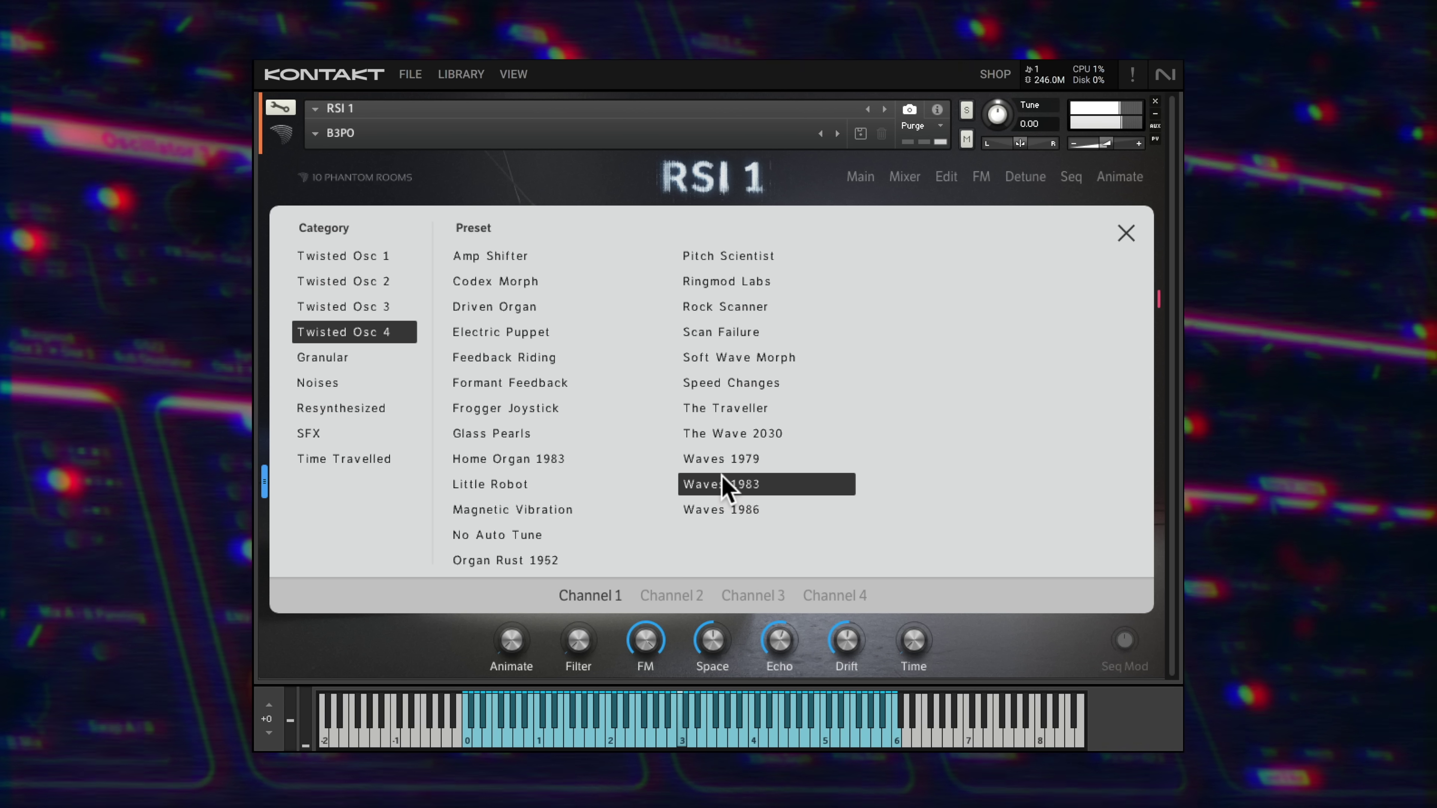
- Audition the Granular presets Flute Of God, HiFi Choir 1983 and Mechanical Choir on channel 1
left_click(355, 358)
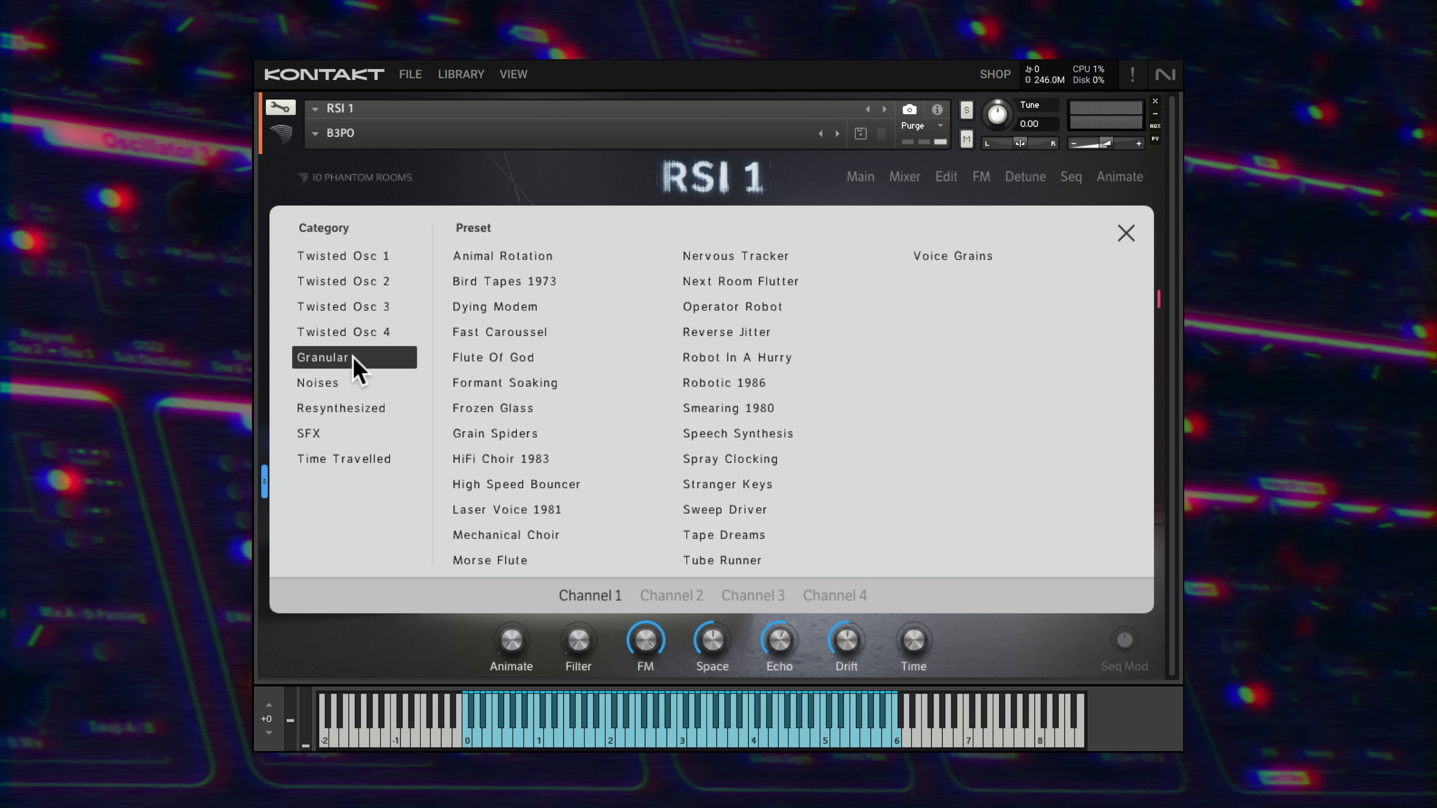
left_click(484, 352)
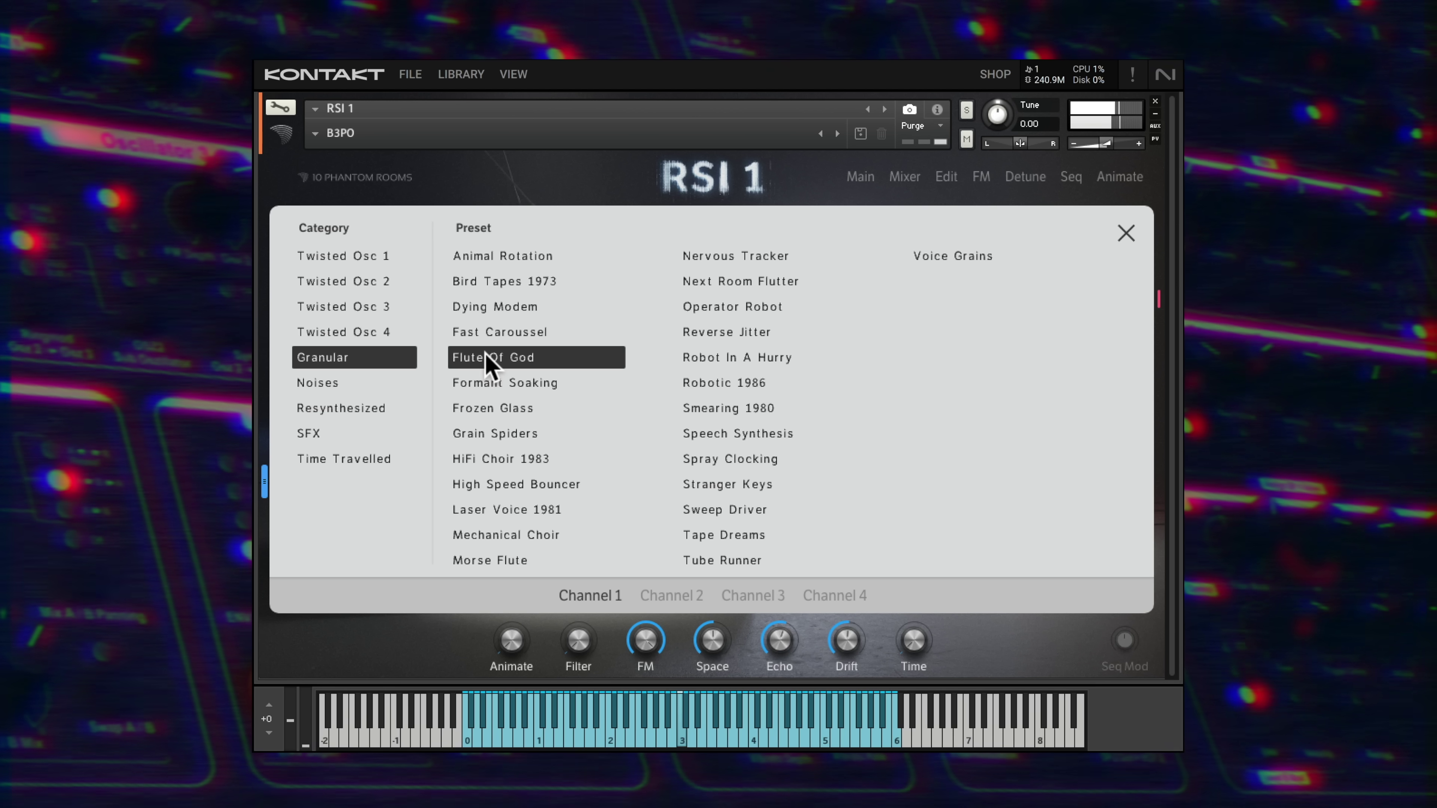
left_click(493, 458)
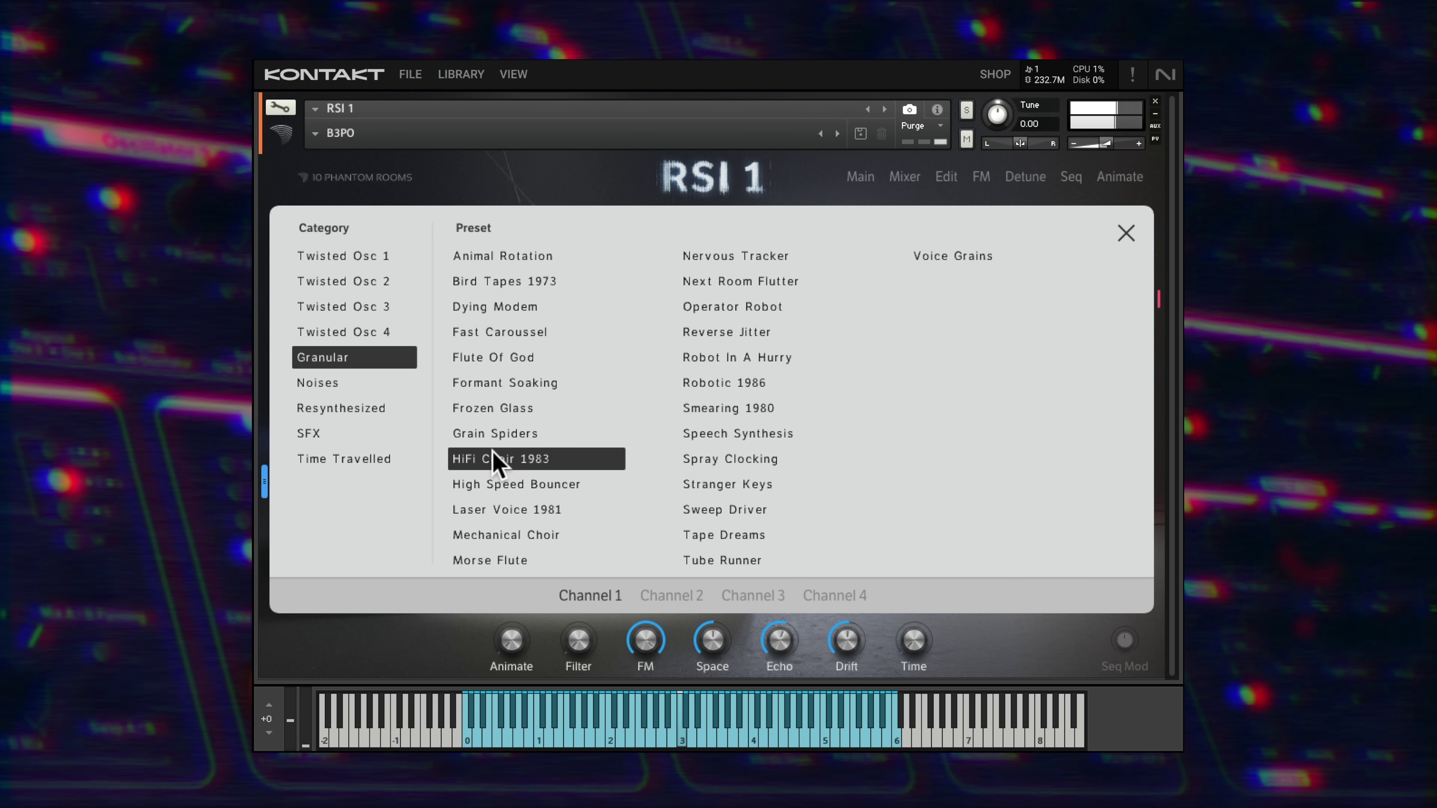
left_click(501, 536)
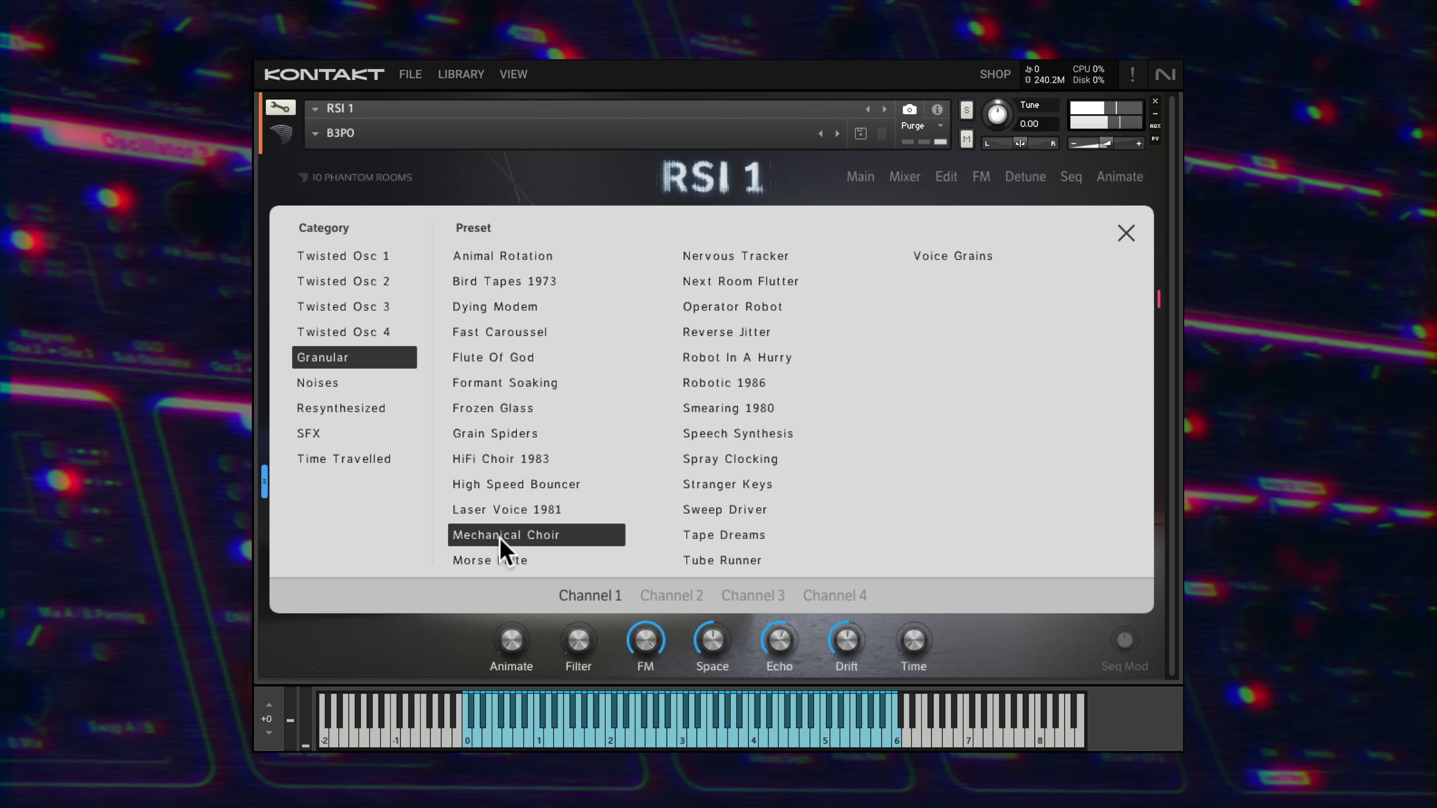
- Audition the Noises presets Atmo Scanner, Feedback Winds and Stereo Rain on channel 1
left_click(365, 381)
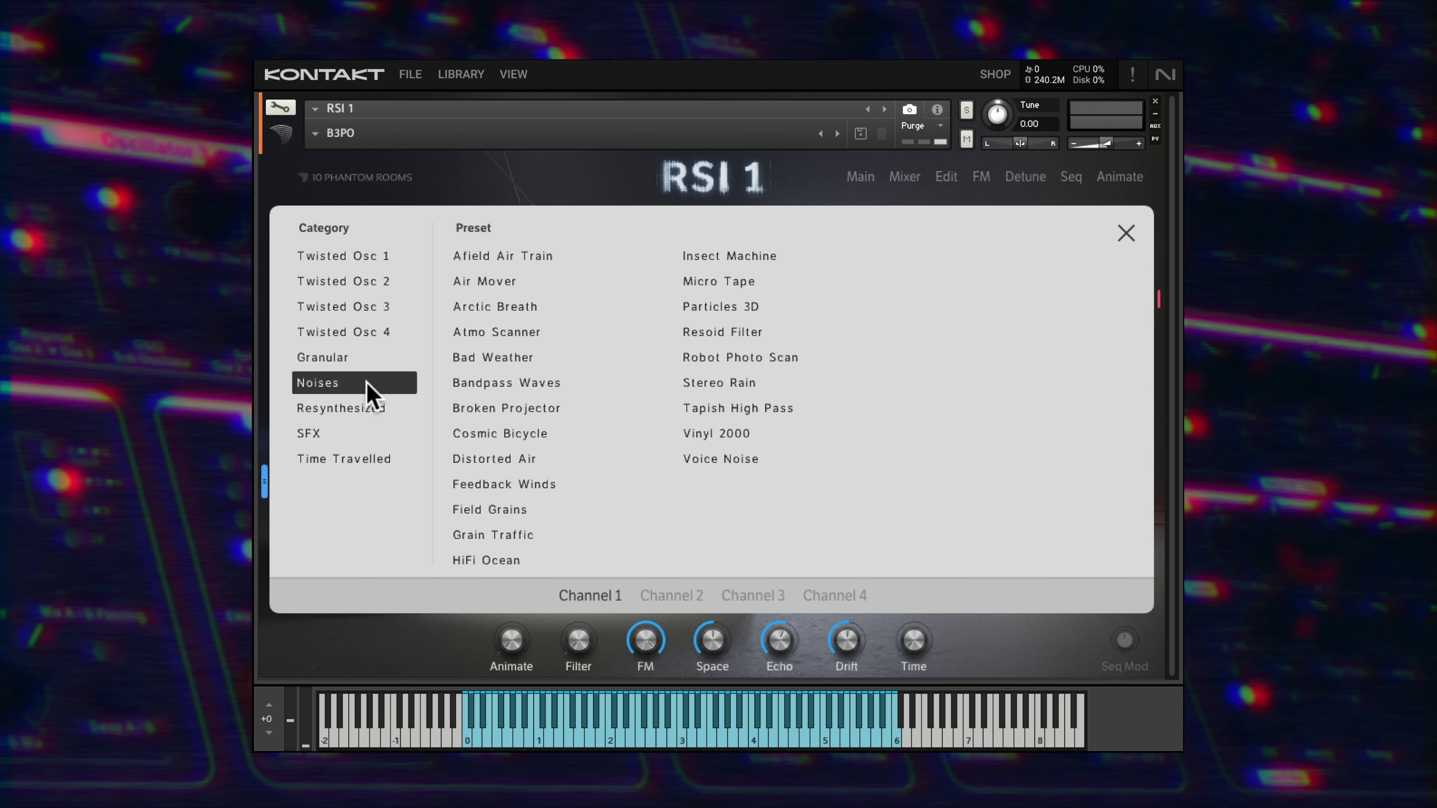
left_click(485, 332)
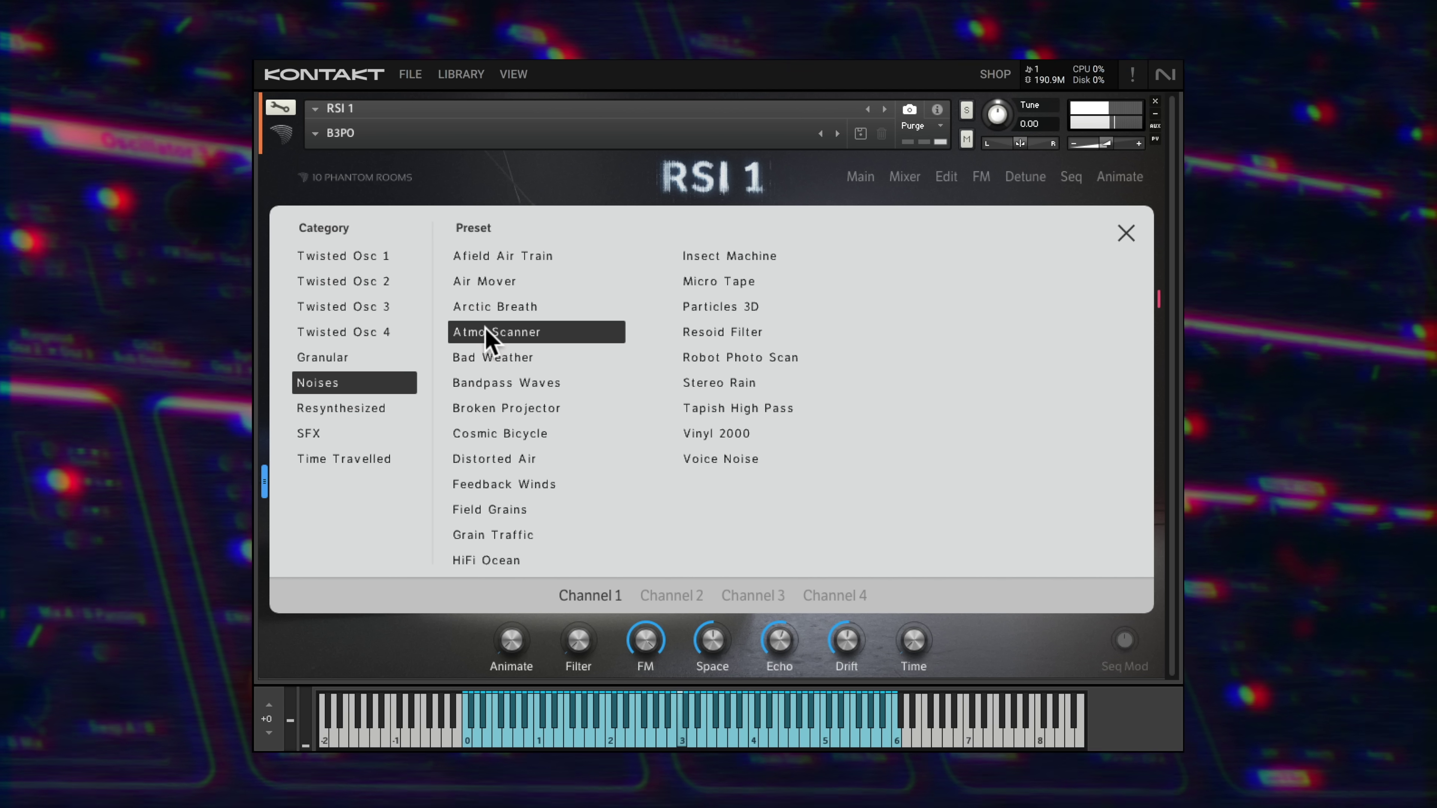
left_click(490, 485)
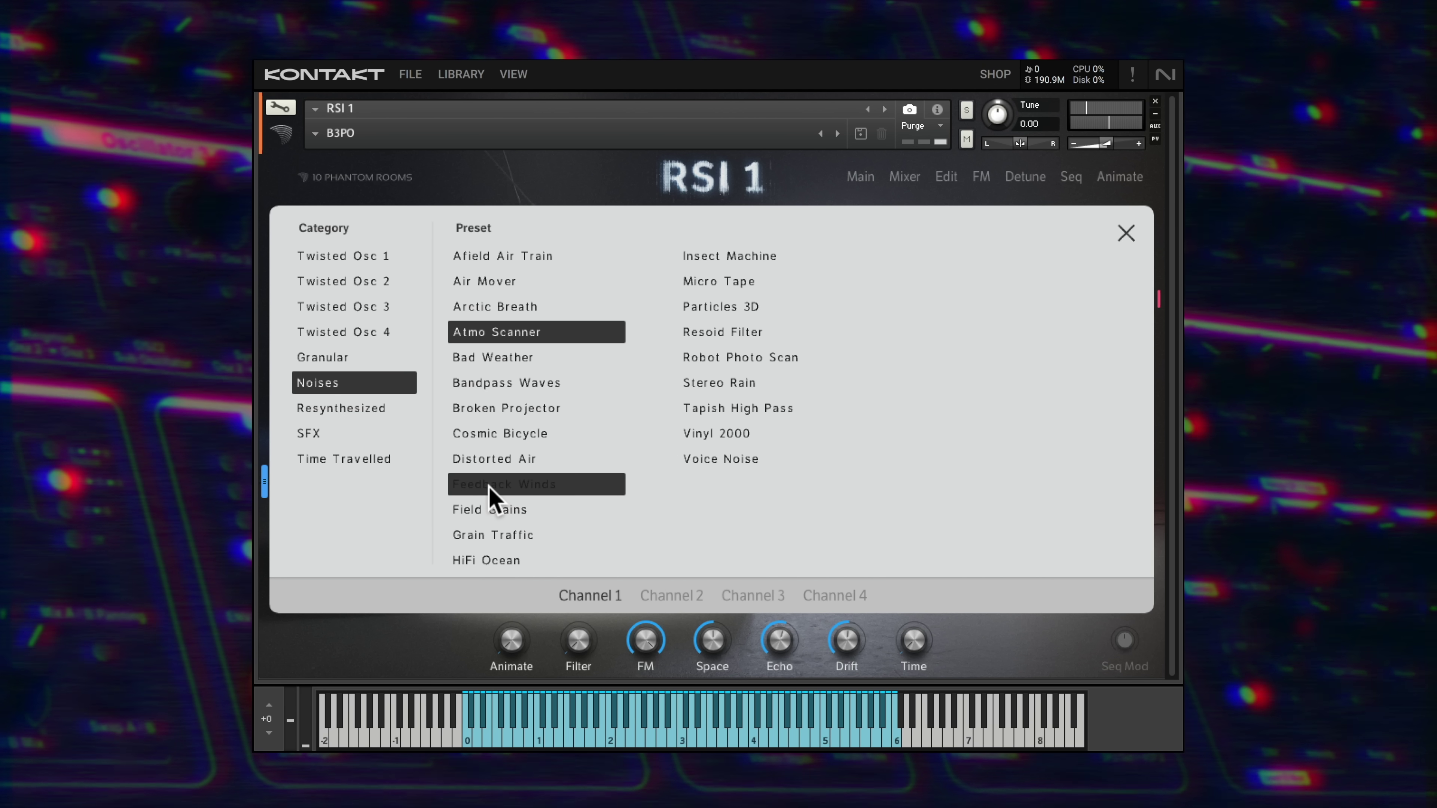
left_click(701, 384)
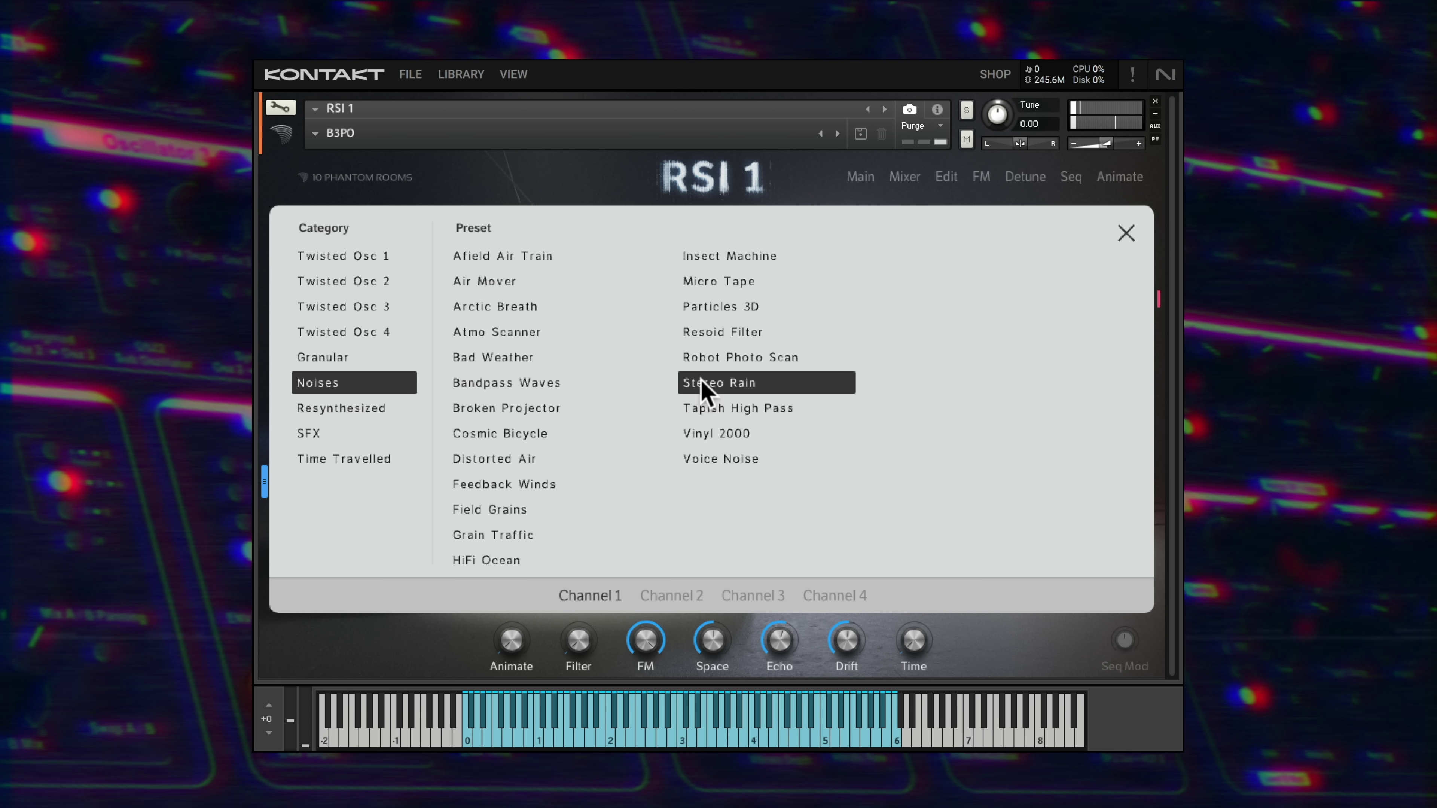
- Audition the Resynthesized presets Big Picture, Rave Monster and Spectral Organ on channel 1
left_click(370, 407)
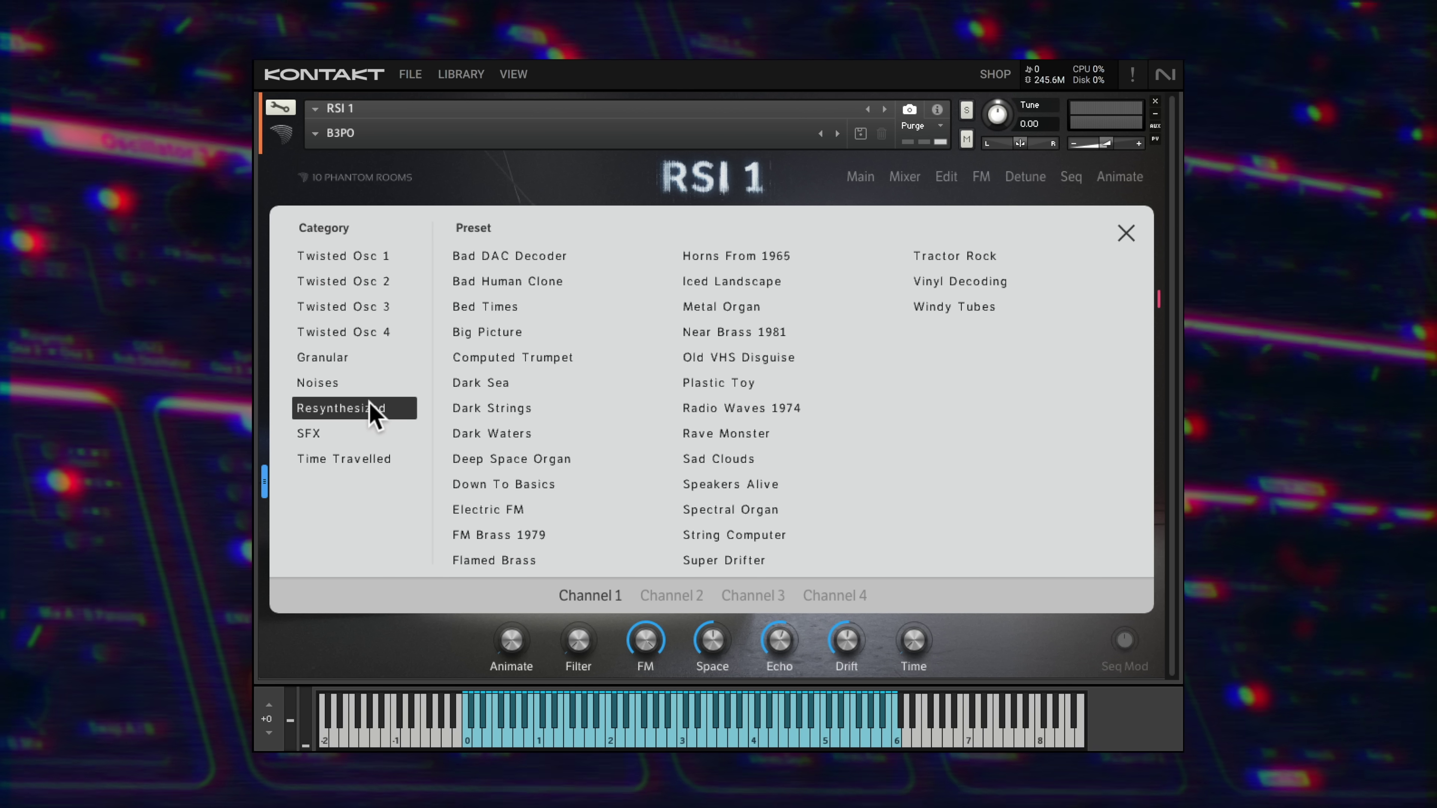
left_click(490, 330)
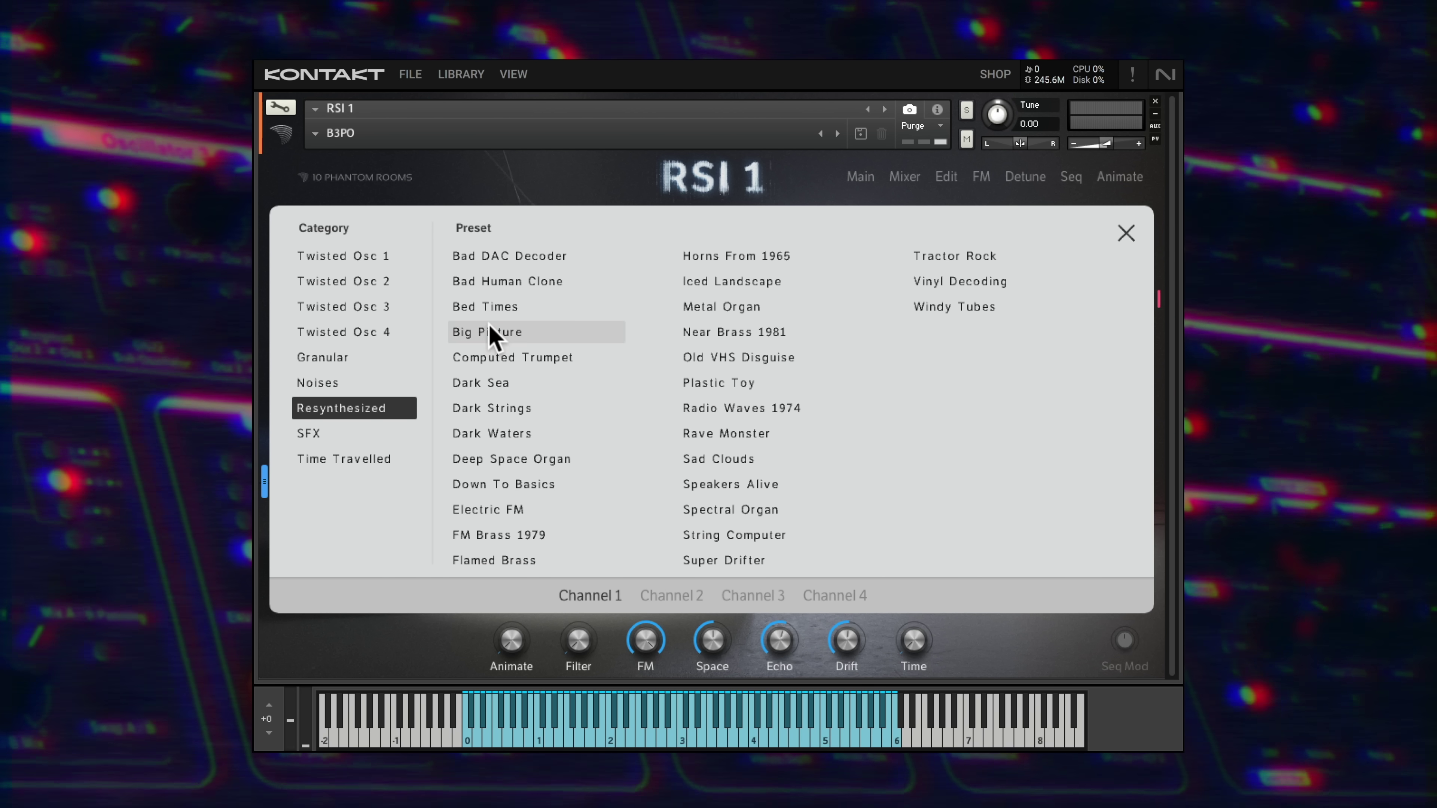
left_click(729, 407)
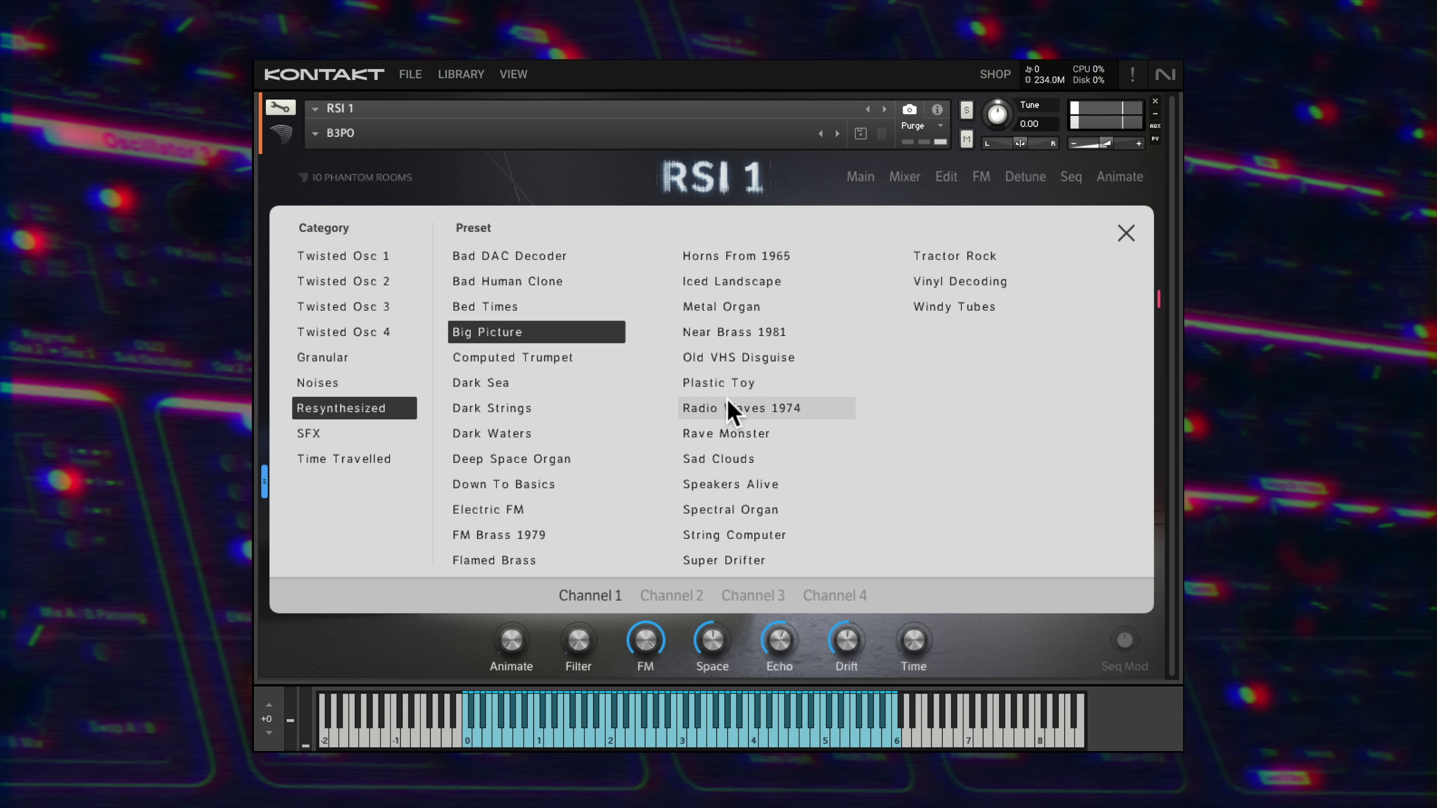
left_click(728, 434)
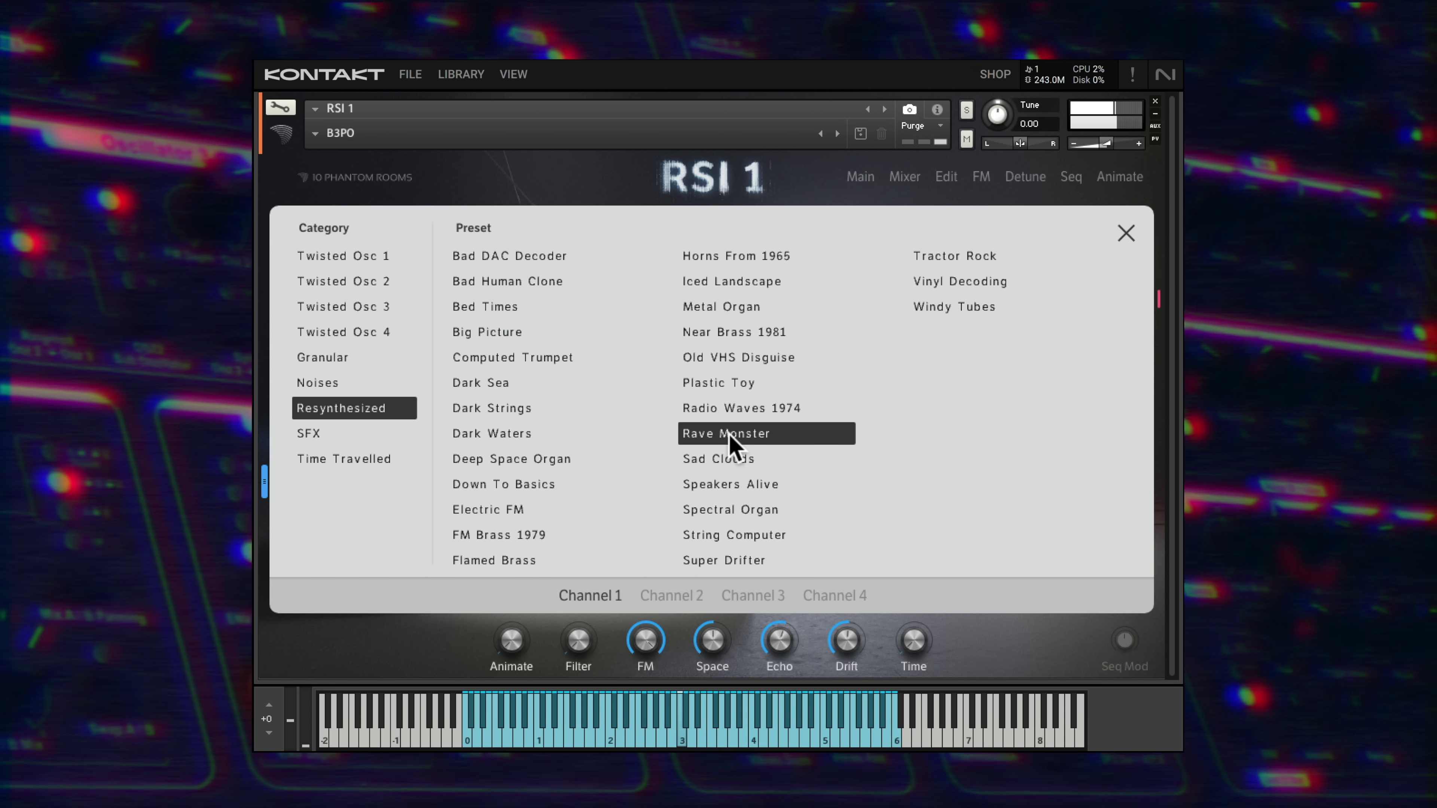
left_click(738, 508)
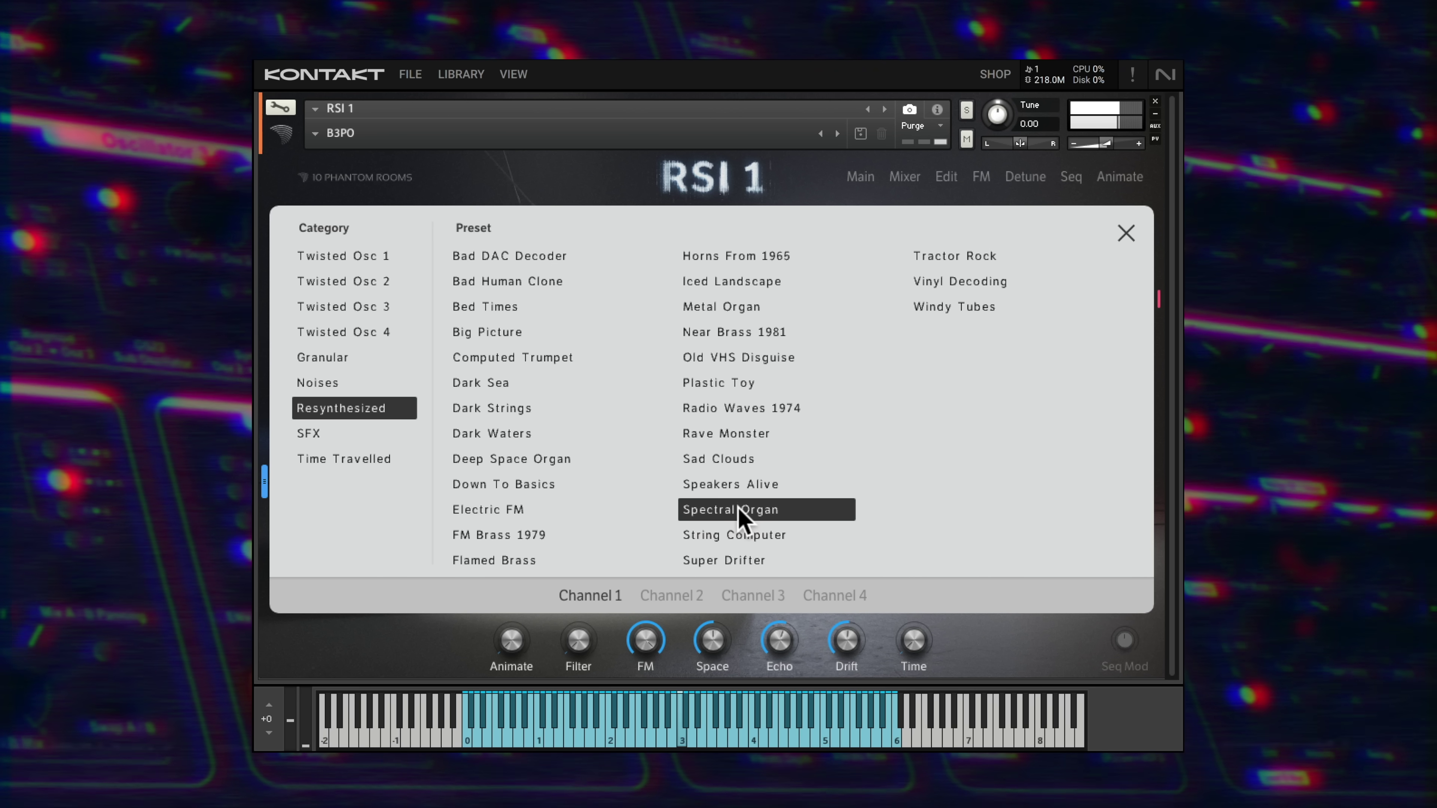
- Audition the SFX presets Compute IDs, Grain Training and Machine Head on channel 1
left_click(384, 434)
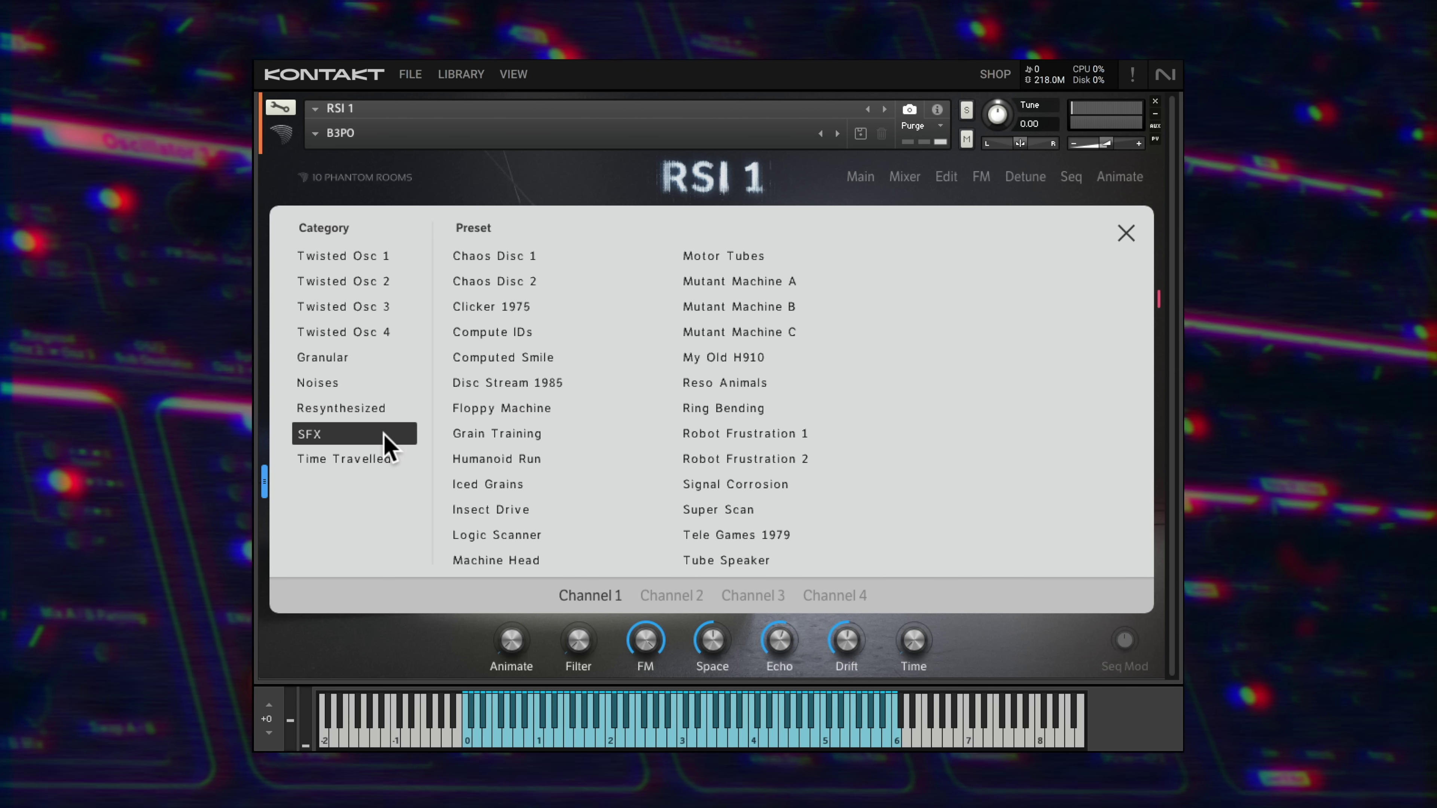
left_click(490, 334)
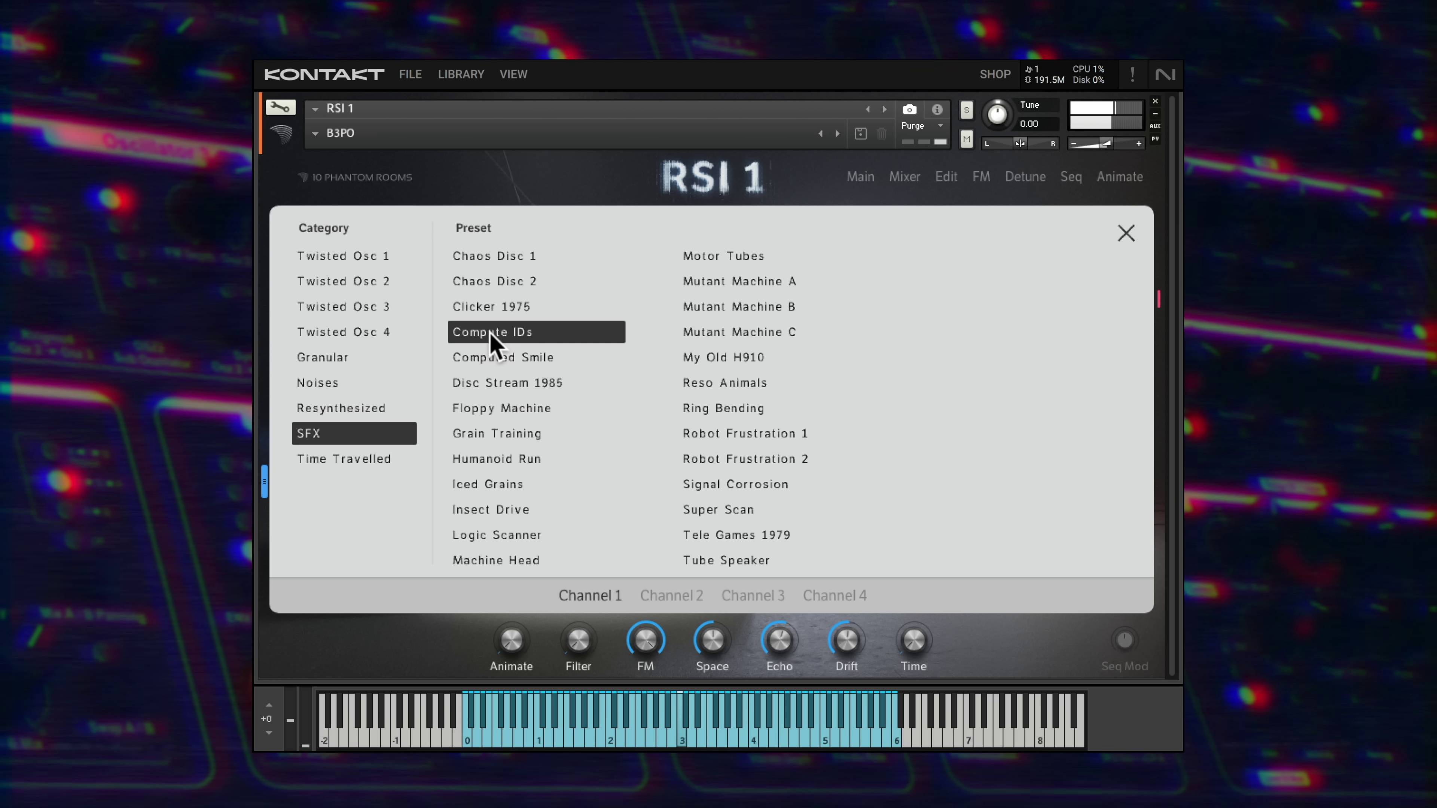
left_click(499, 437)
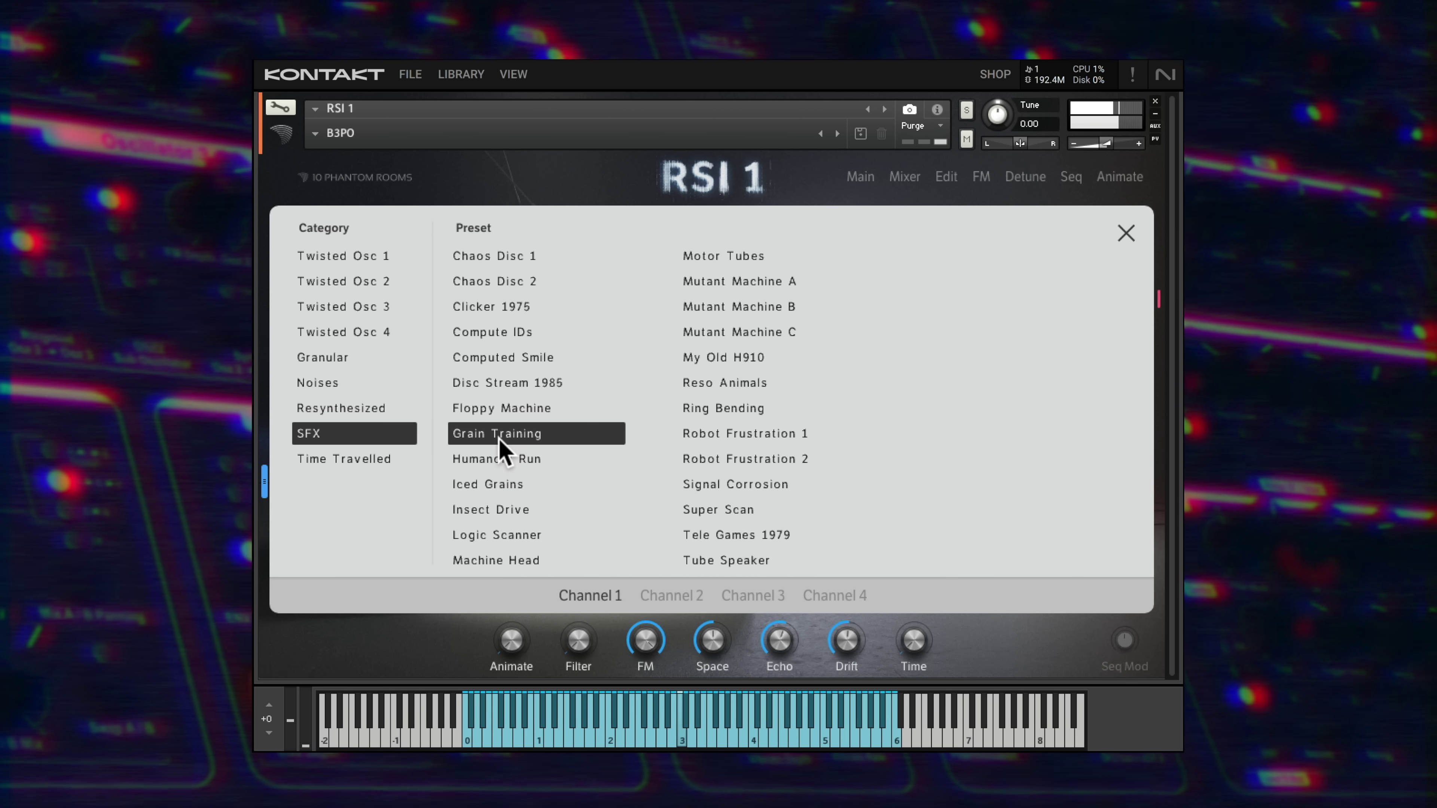
left_click(510, 558)
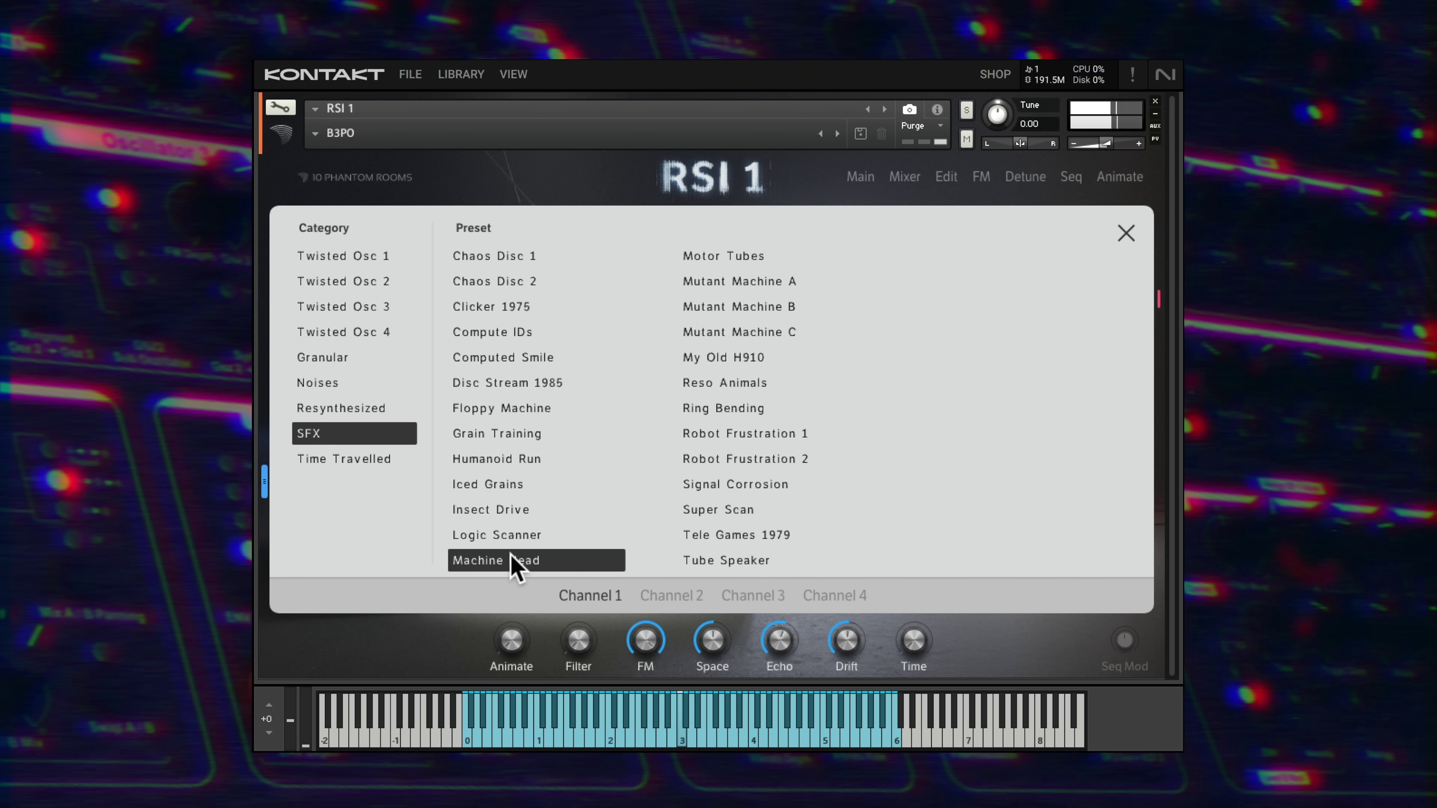
- Audition the Time Travelled presets Broken Board, Flute Compute, Projector 1921 and Vocoder Tape on channel 1
left_click(375, 459)
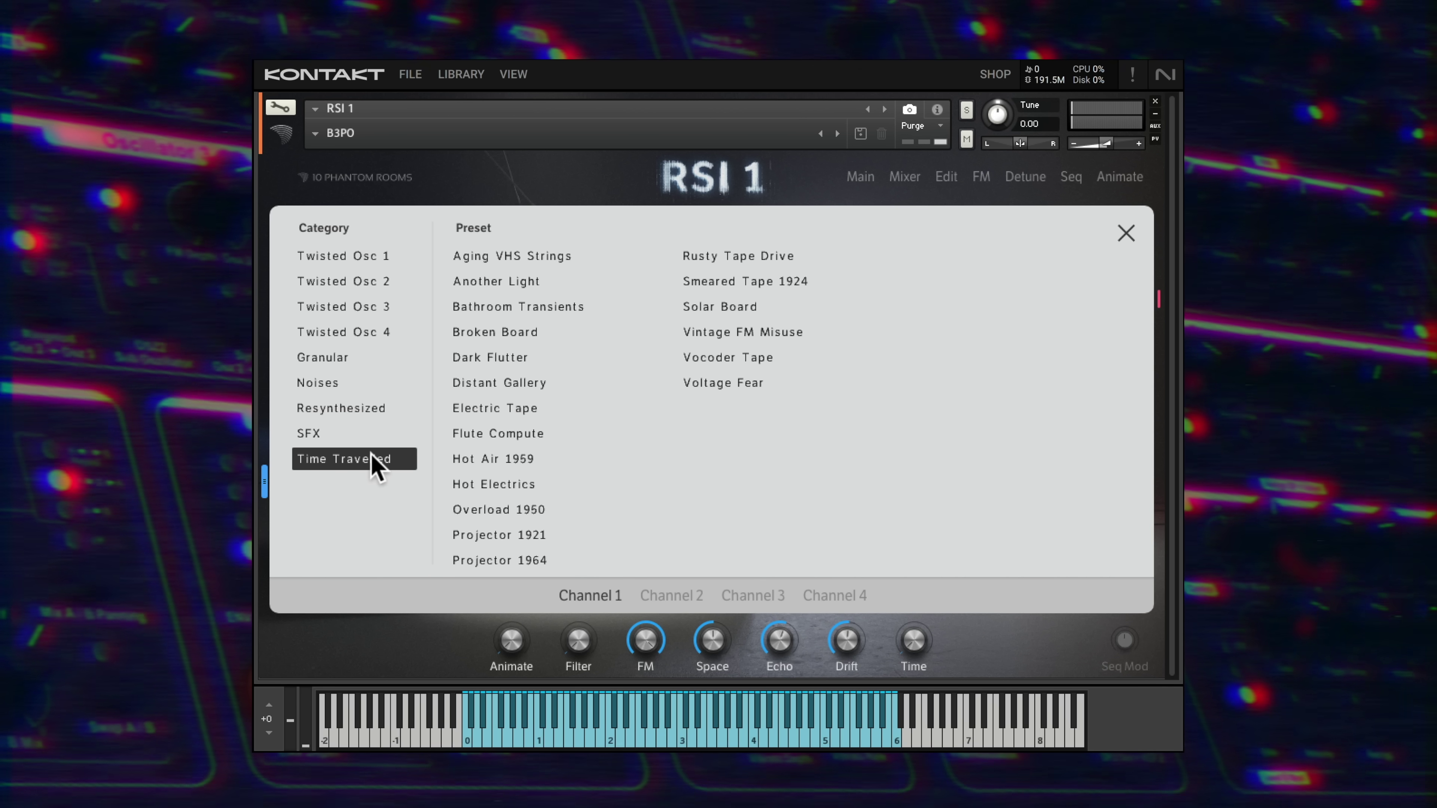
left_click(487, 332)
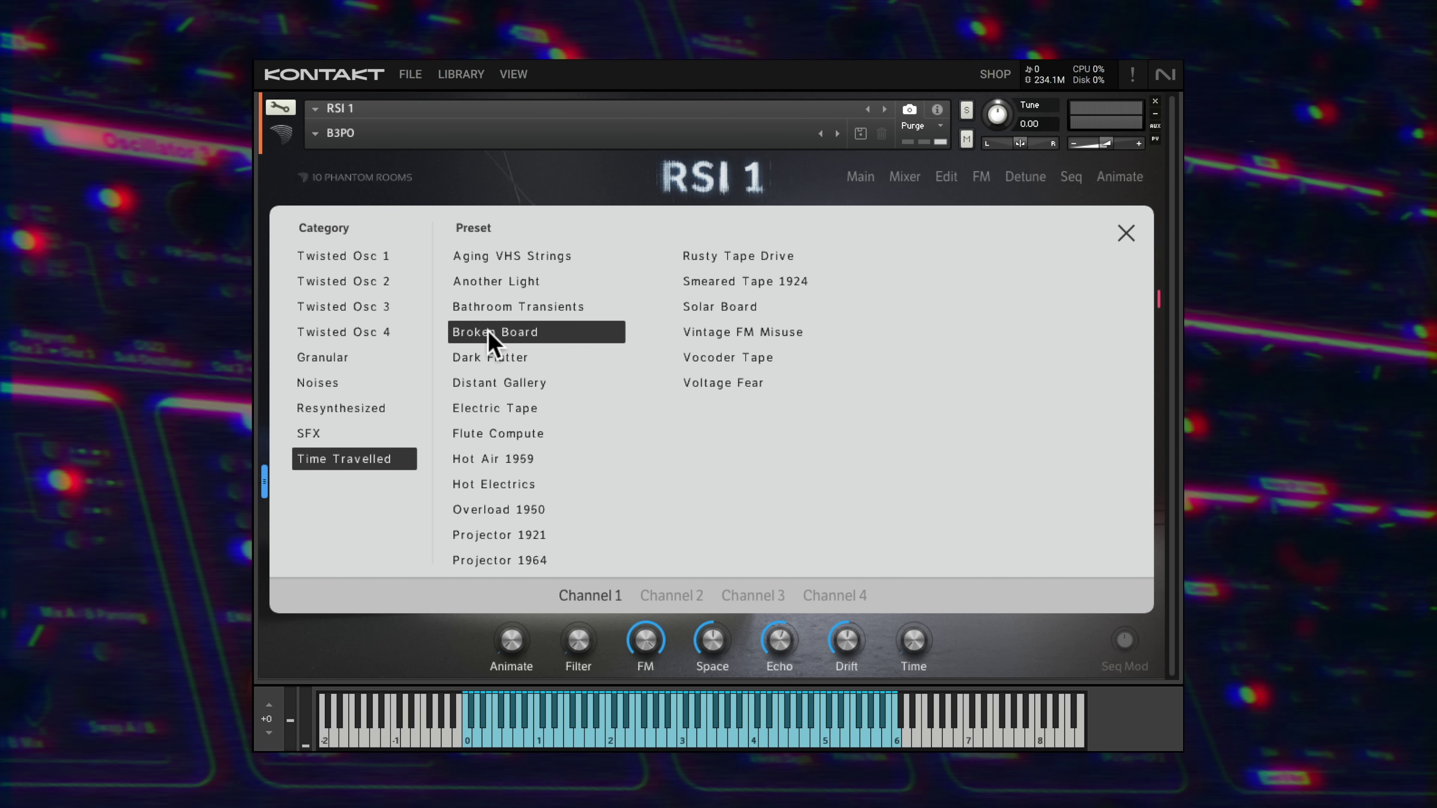
left_click(497, 436)
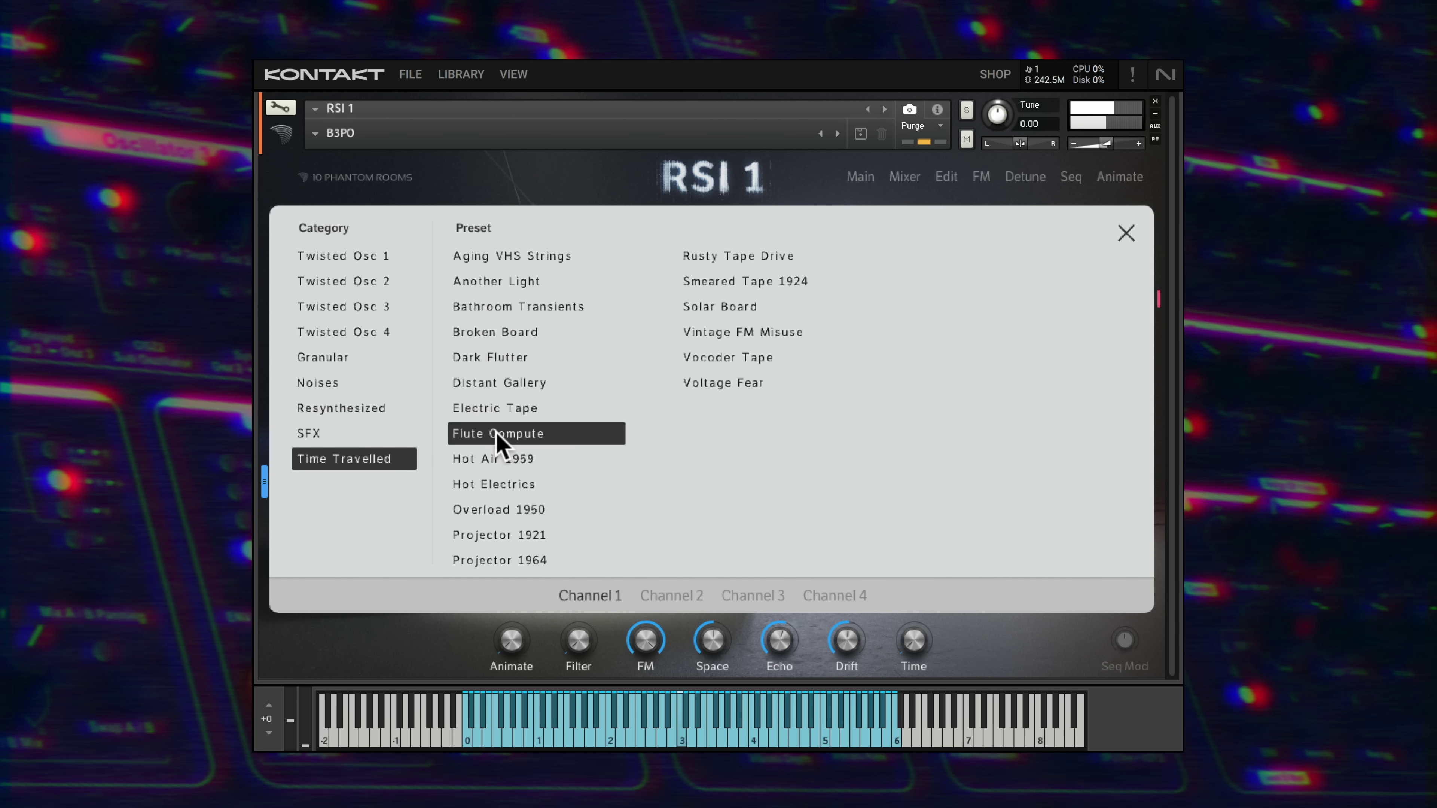
left_click(501, 534)
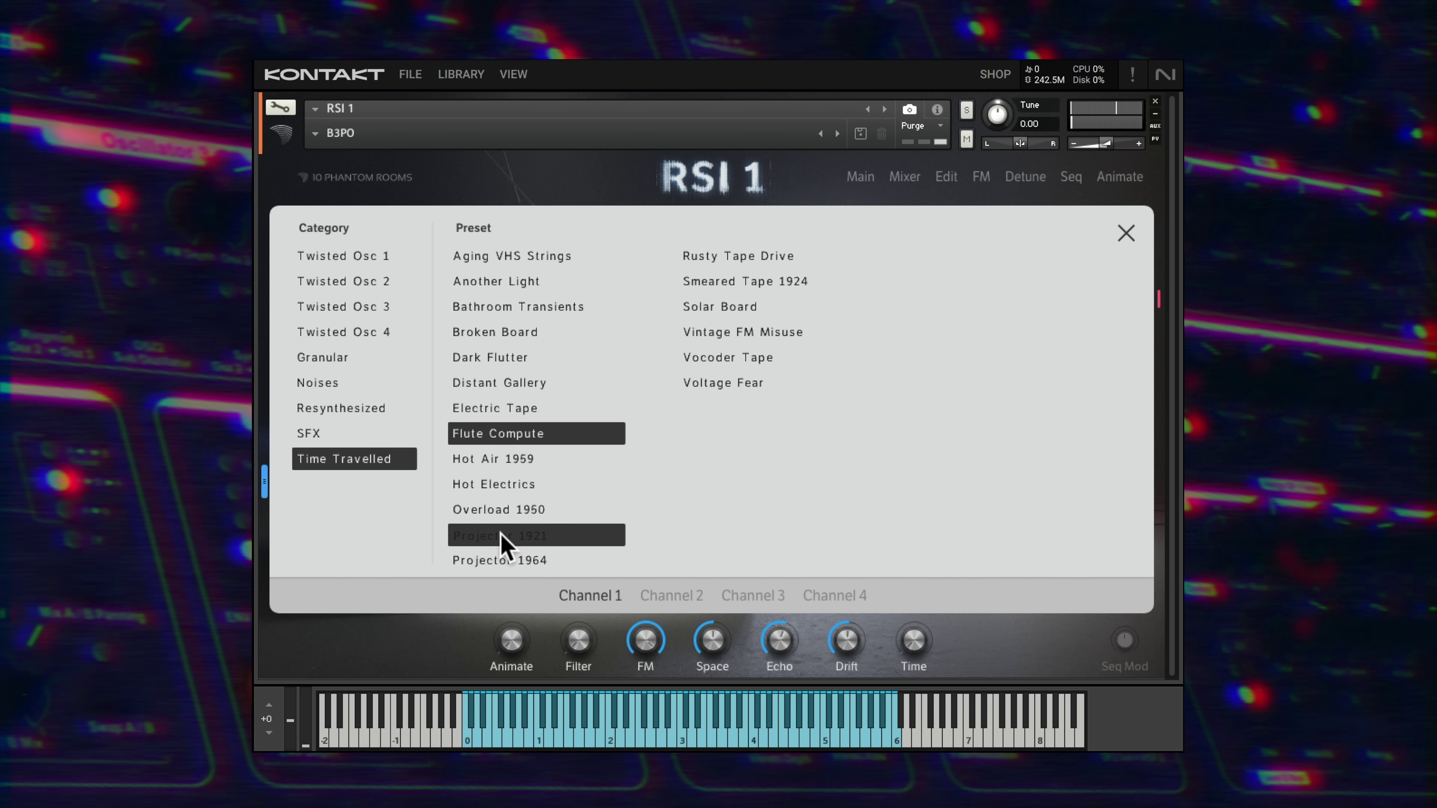
left_click(714, 354)
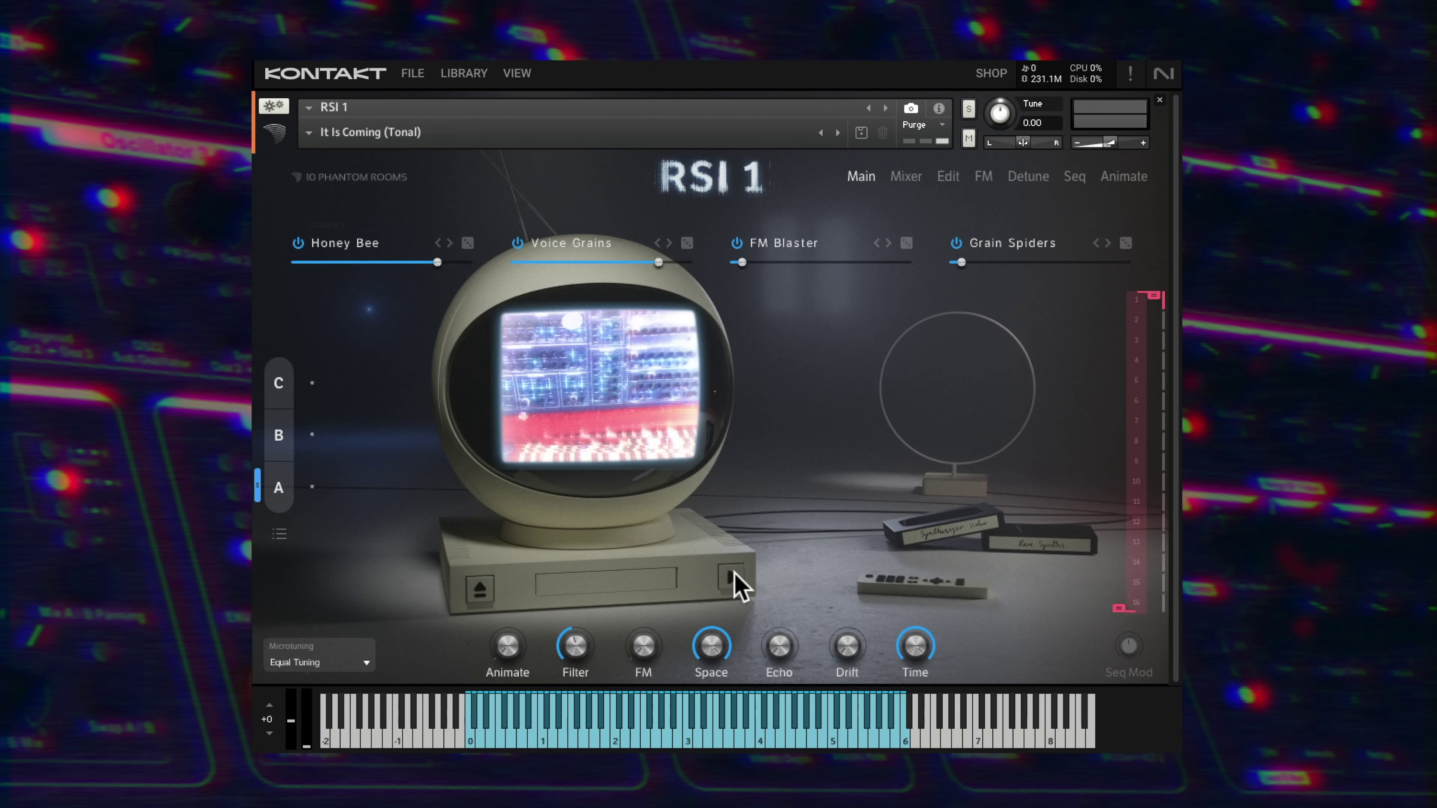
- Morph between scenes A and C, randomizing the channel 3 and 4 sources to Human Trash Drift and Smearing 1980
left_click(479, 589)
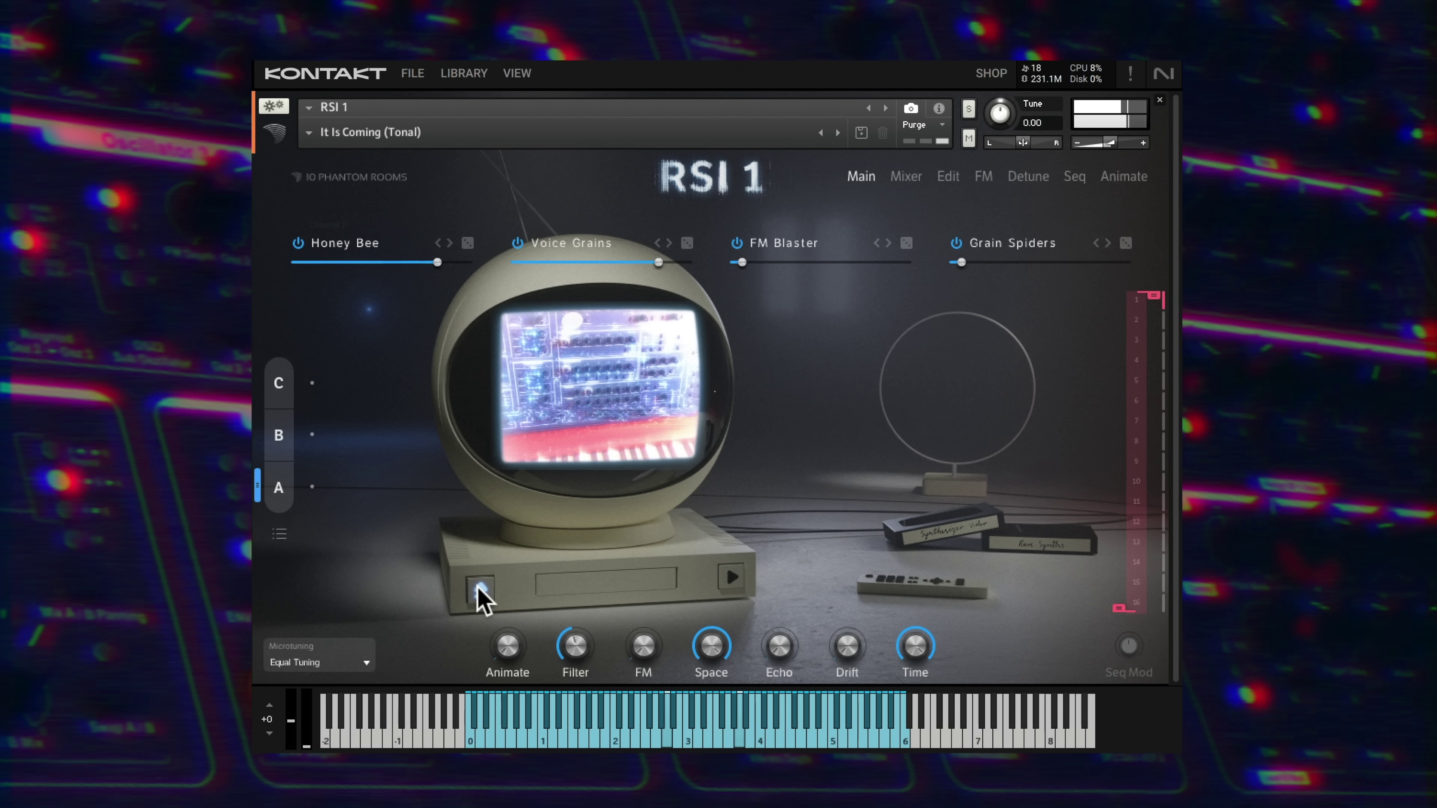
left_click_drag(263, 487, 257, 378)
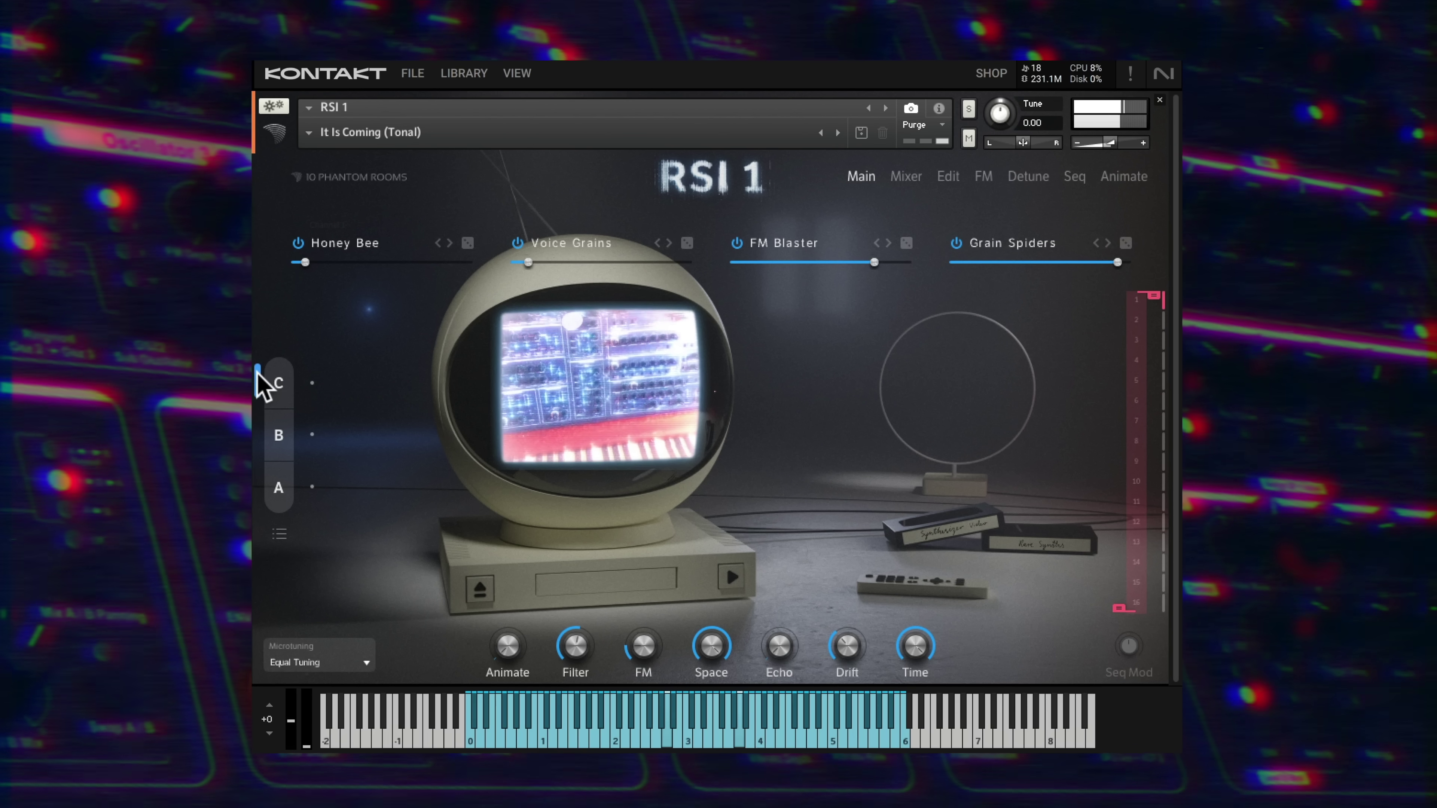
left_click(906, 243)
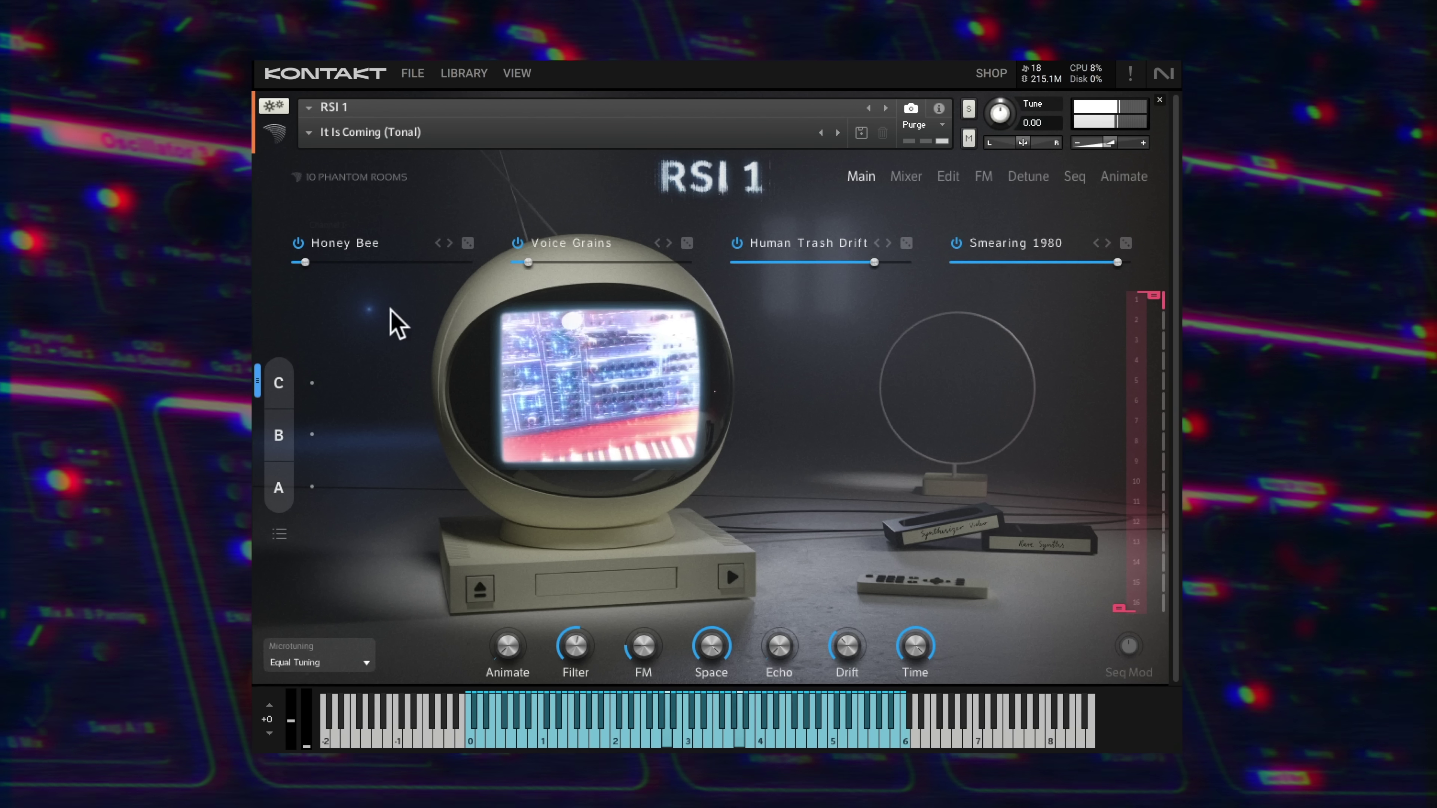
left_click_drag(254, 421, 254, 443)
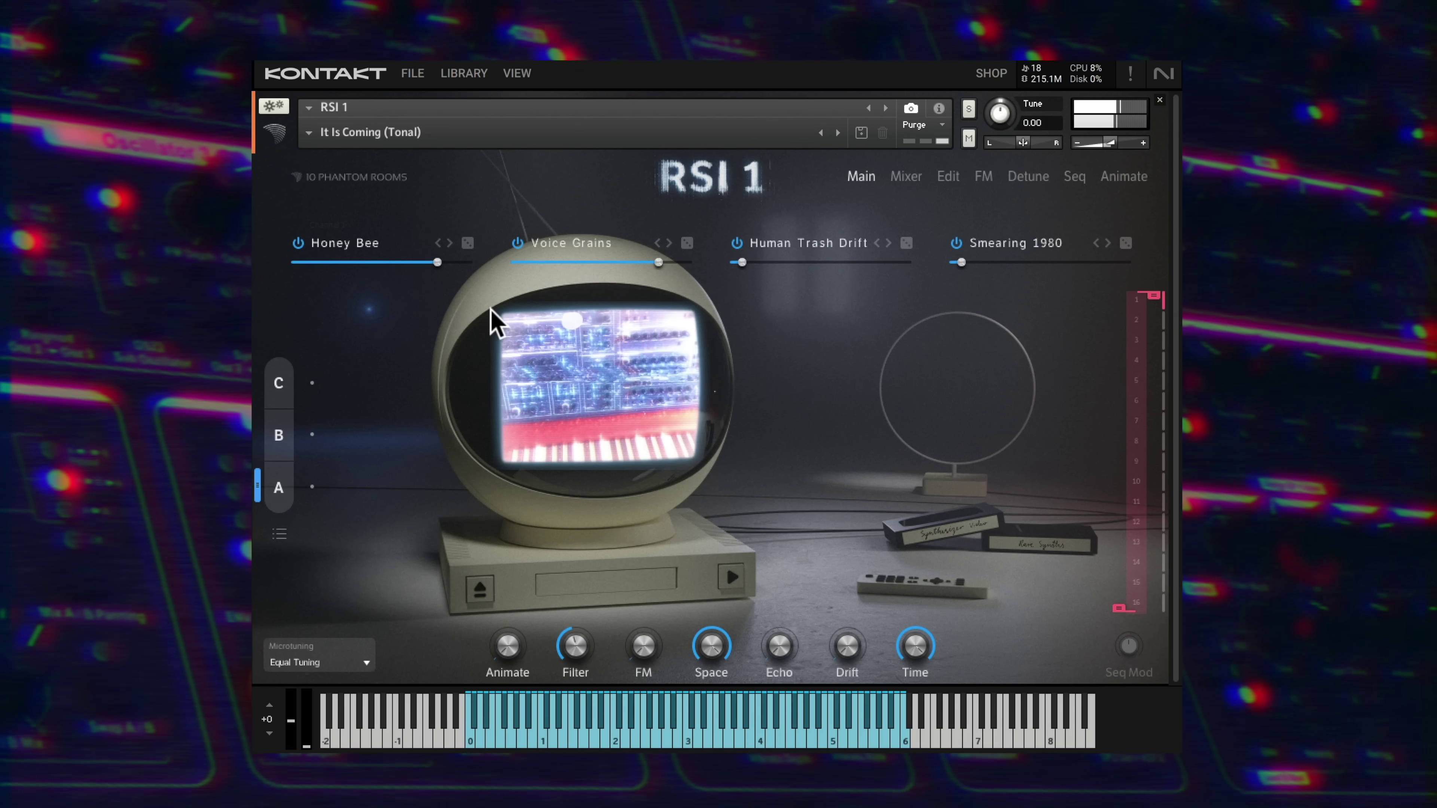
- Change the channel 1 source to Machine Learning and the channel 2 source to Arctic Breath
left_click(450, 244)
left_click(450, 244)
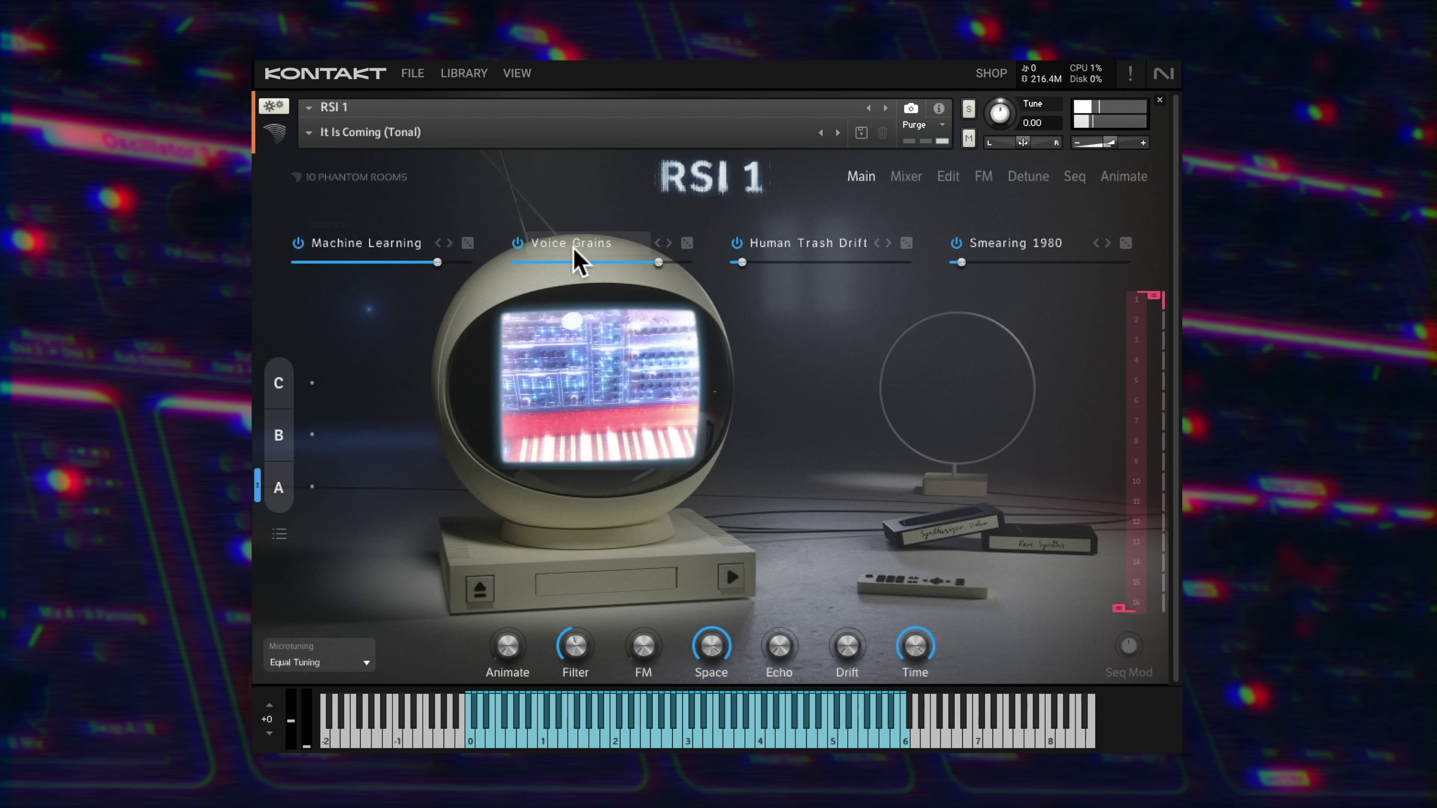
left_click(667, 244)
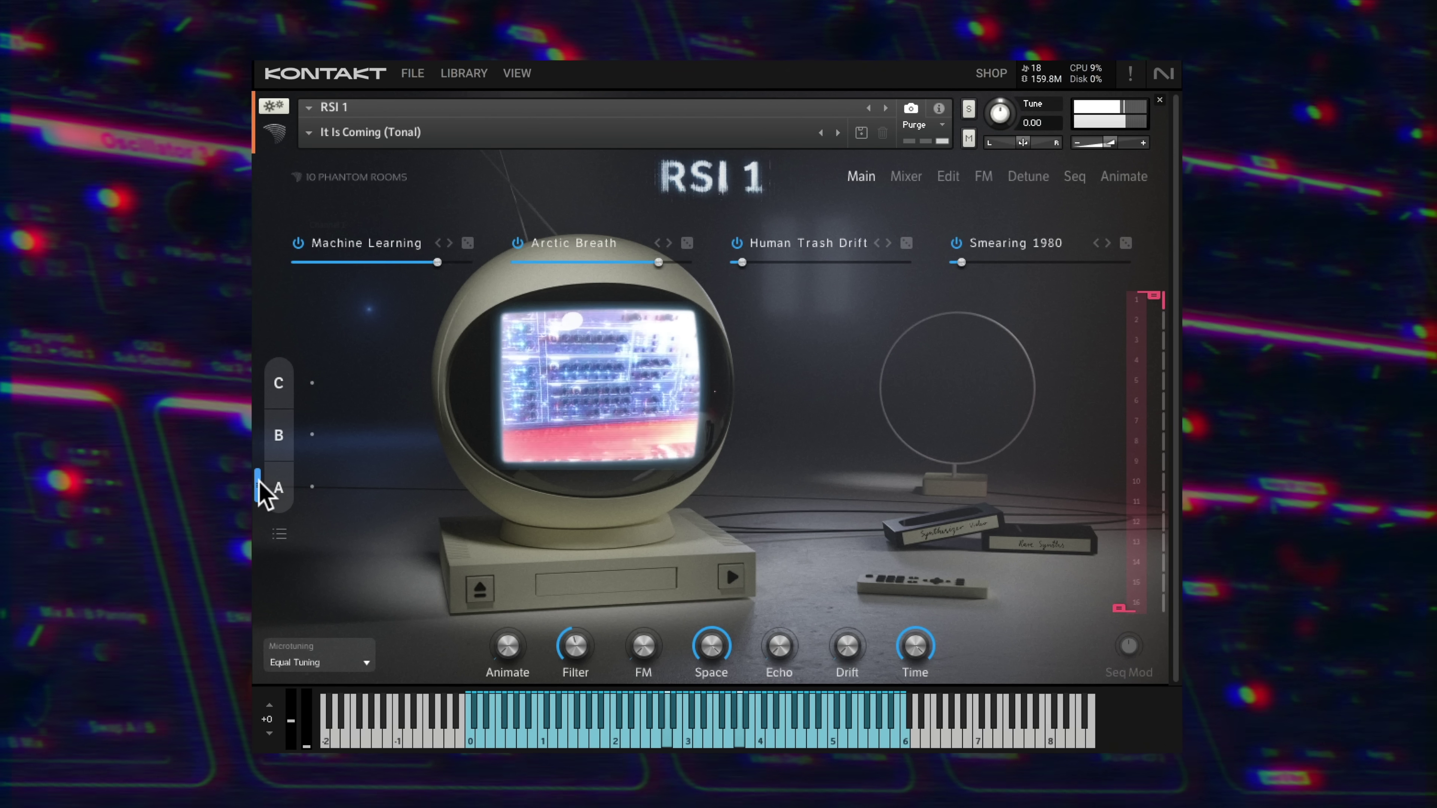
- Audition the scenes by morphing between A and C, recalling B and C directly, and lowering the mod wheel to reach scene A
left_click_drag(256, 480, 261, 398)
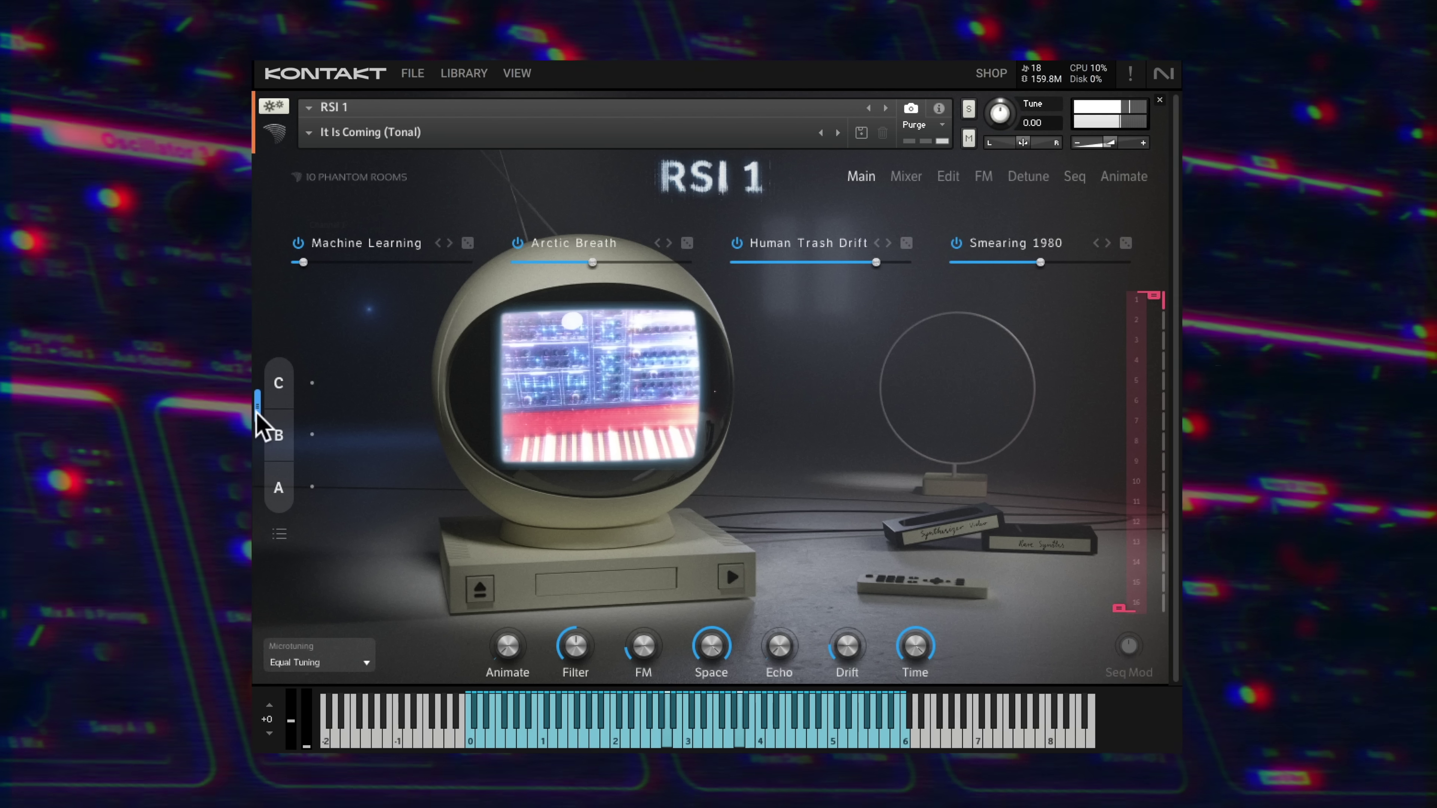
left_click_drag(257, 460, 256, 491)
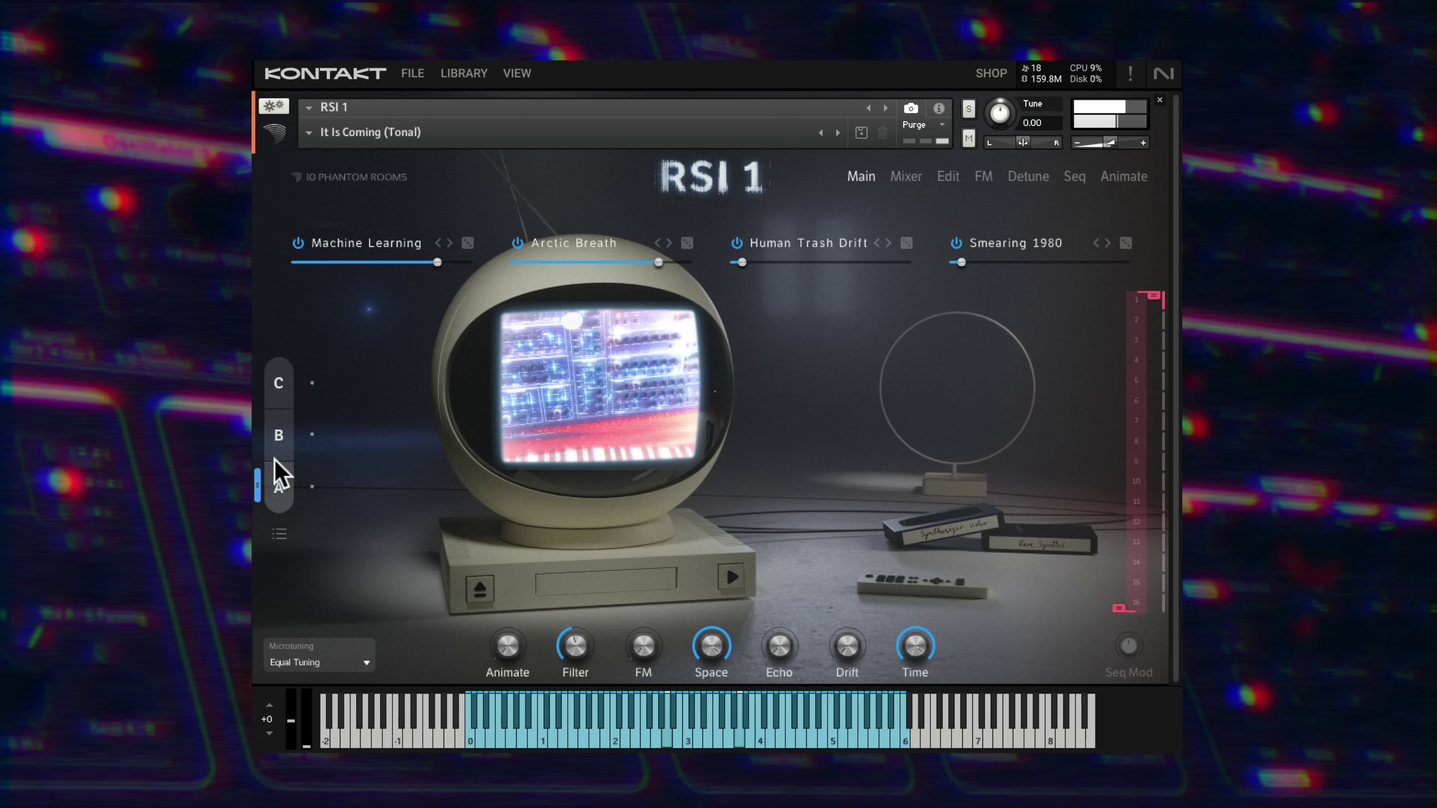
left_click(282, 442)
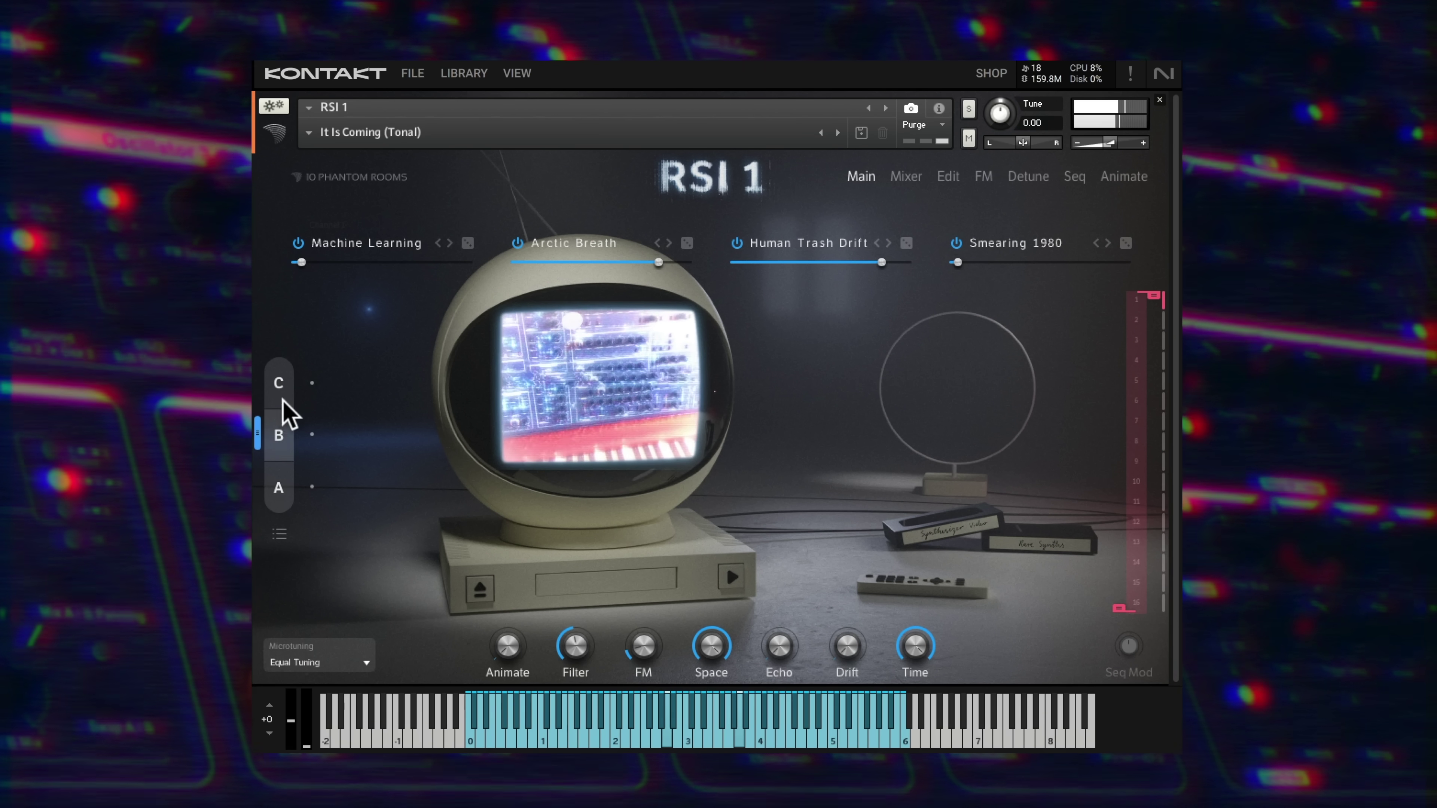
left_click(284, 385)
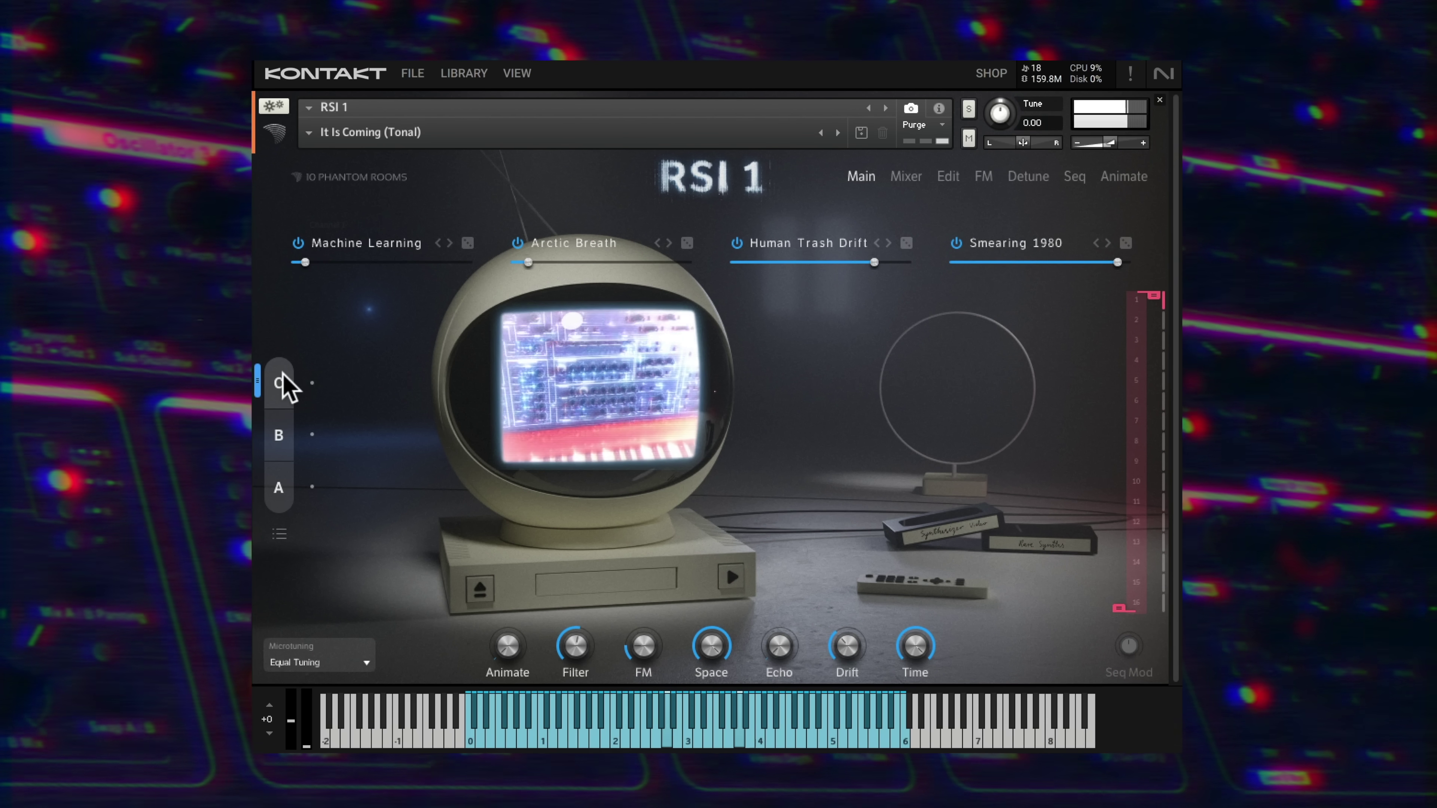
mouse_move(308, 728)
left_mouse_down()
mouse_move(309, 741)
mouse_move(310, 683)
mouse_move(308, 746)
mouse_move(307, 674)
mouse_move(309, 734)
left_mouse_up()
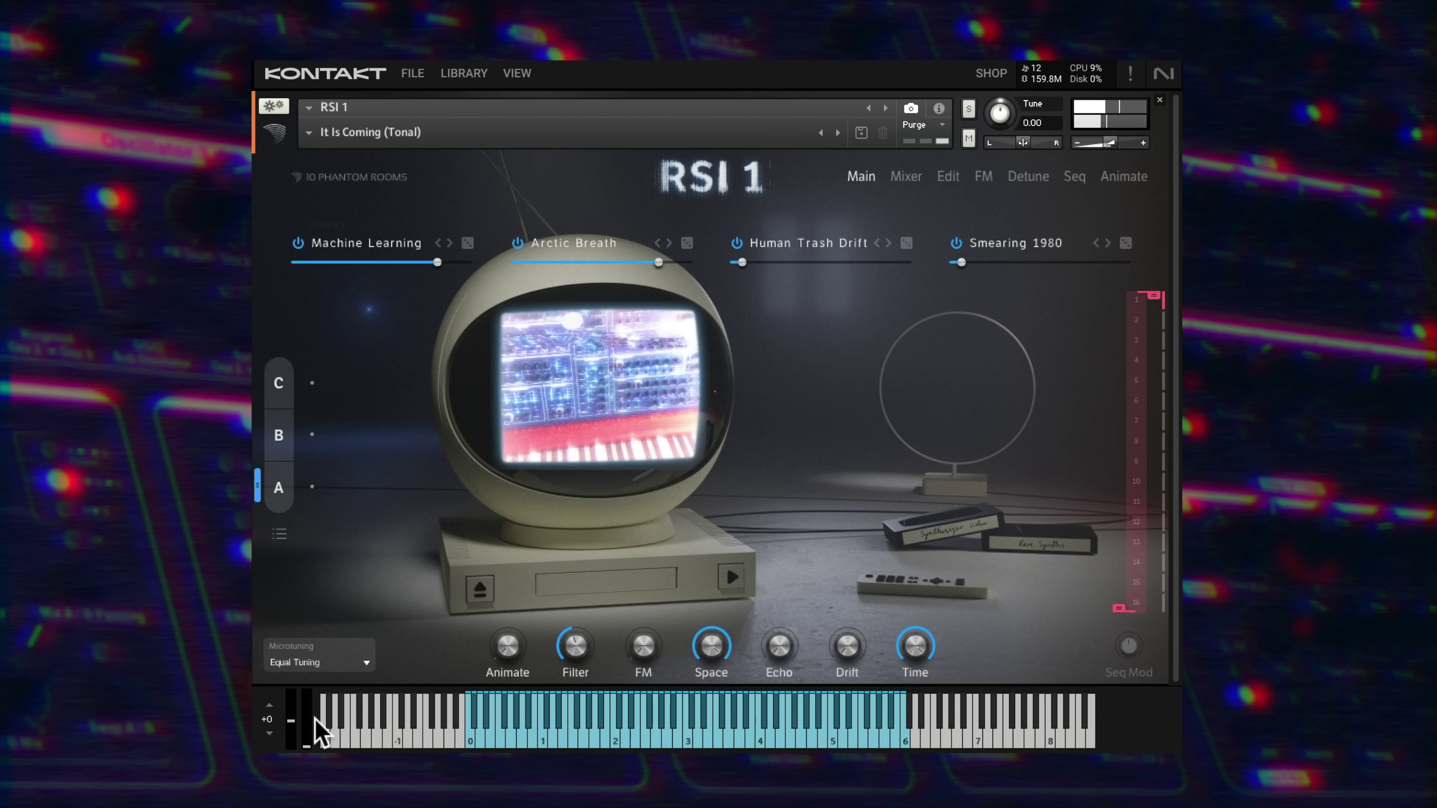
- Lower the Machine Learning level, raise the Human Trash Drift level to maximum, and open the Mixer page
left_click_drag(437, 262, 395, 263)
left_click_drag(742, 263, 915, 279)
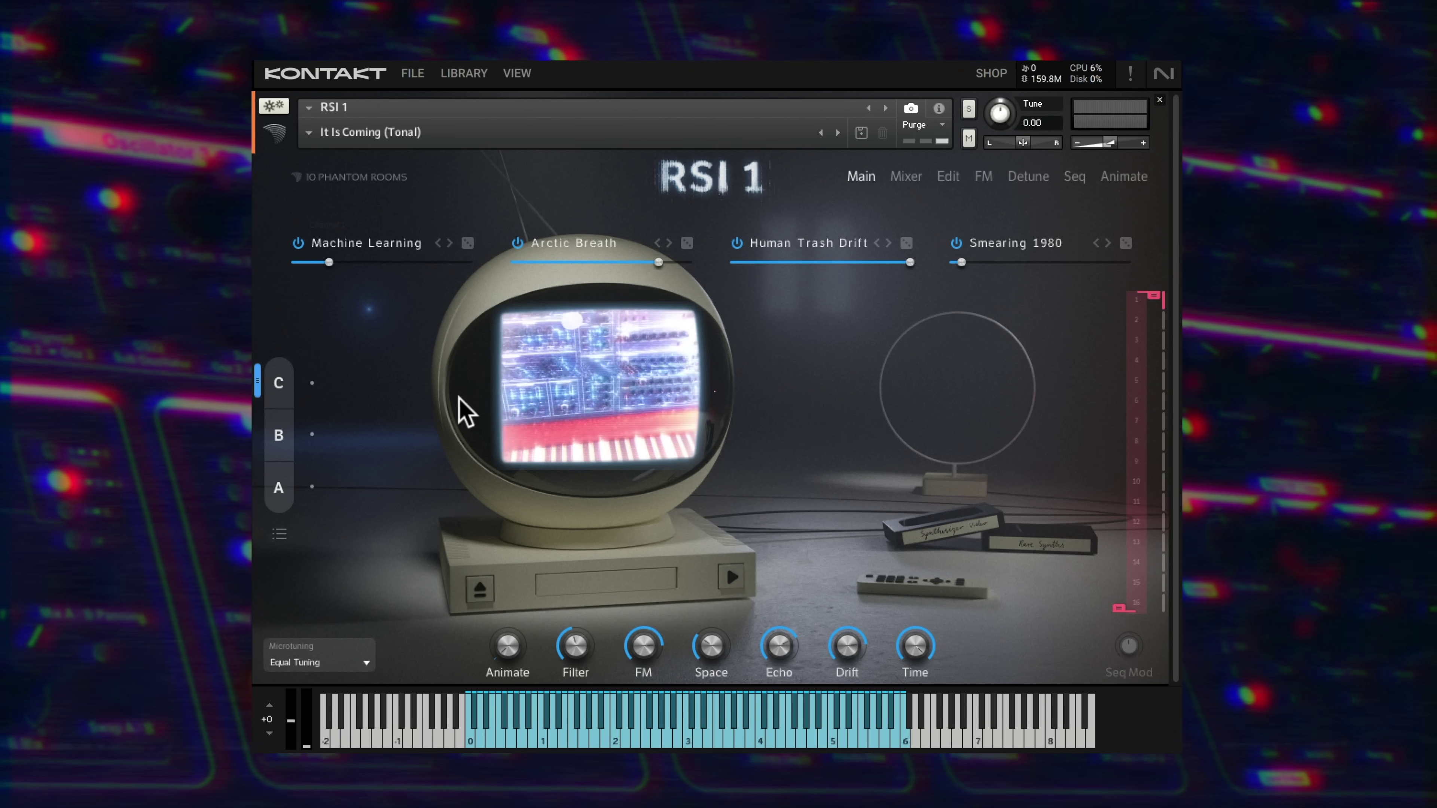
left_click(906, 178)
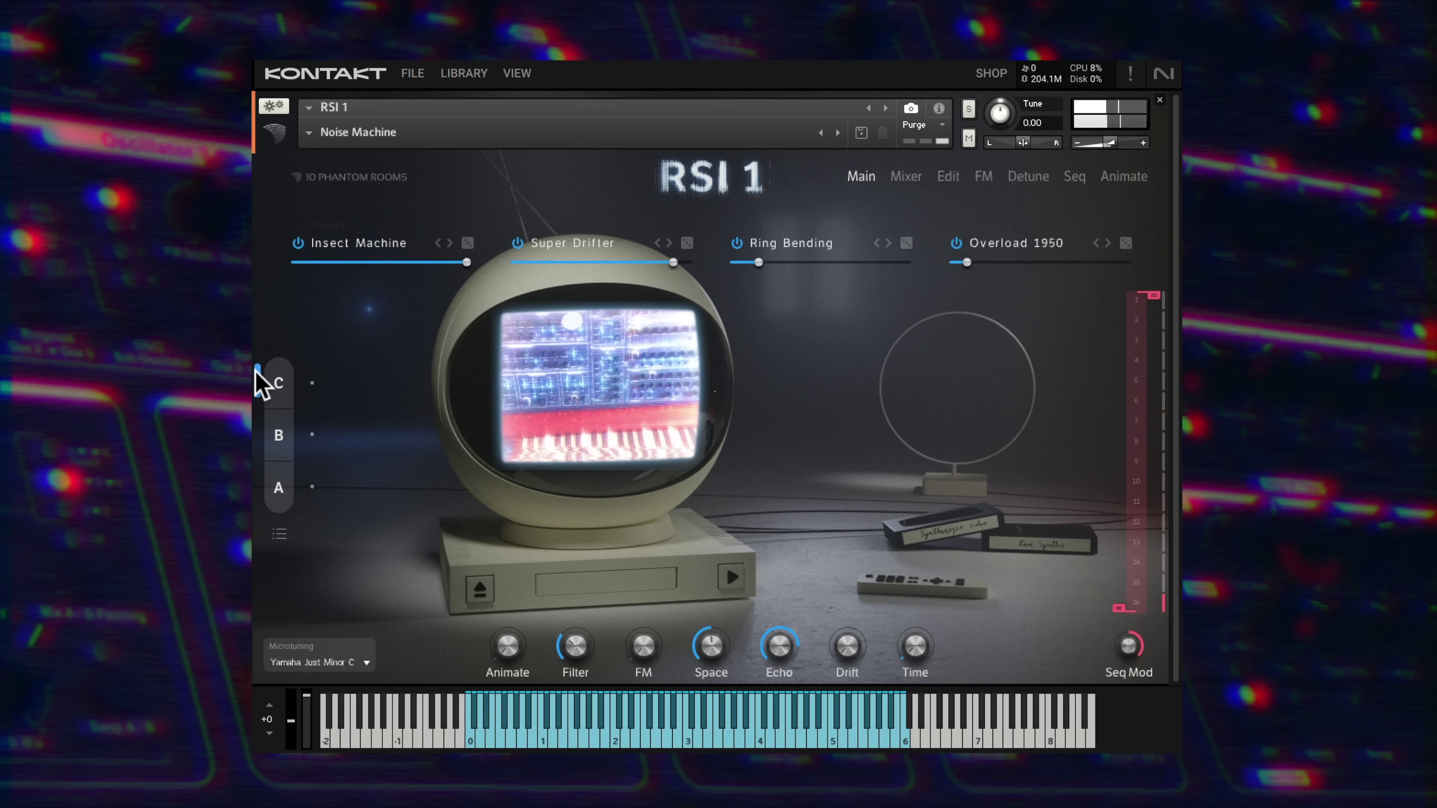
- Open the Mod Wheel Settings of the Noise Machine snapshot and sweep the mod wheel to audition its assigned macros
left_click(279, 534)
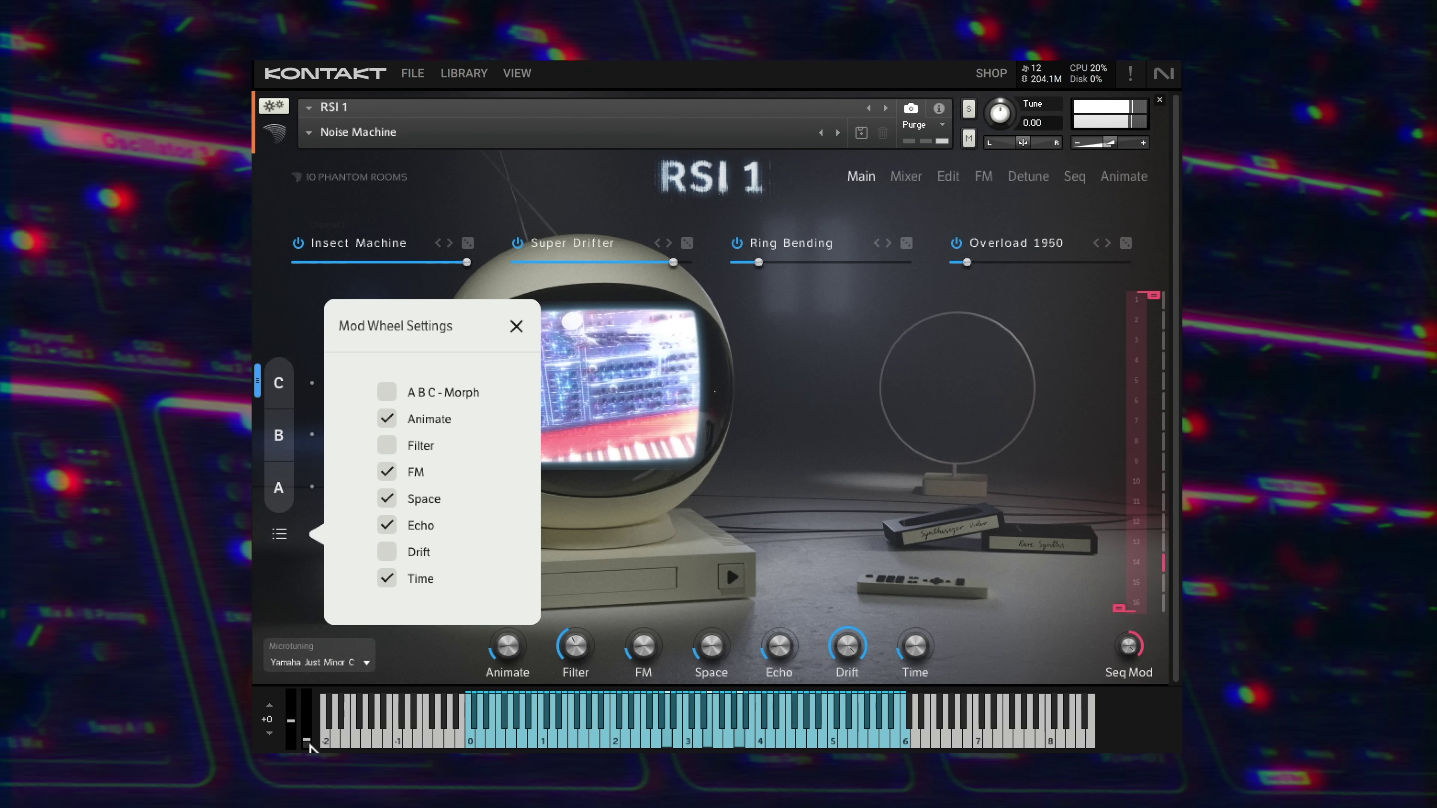
left_click_drag(310, 728, 309, 709)
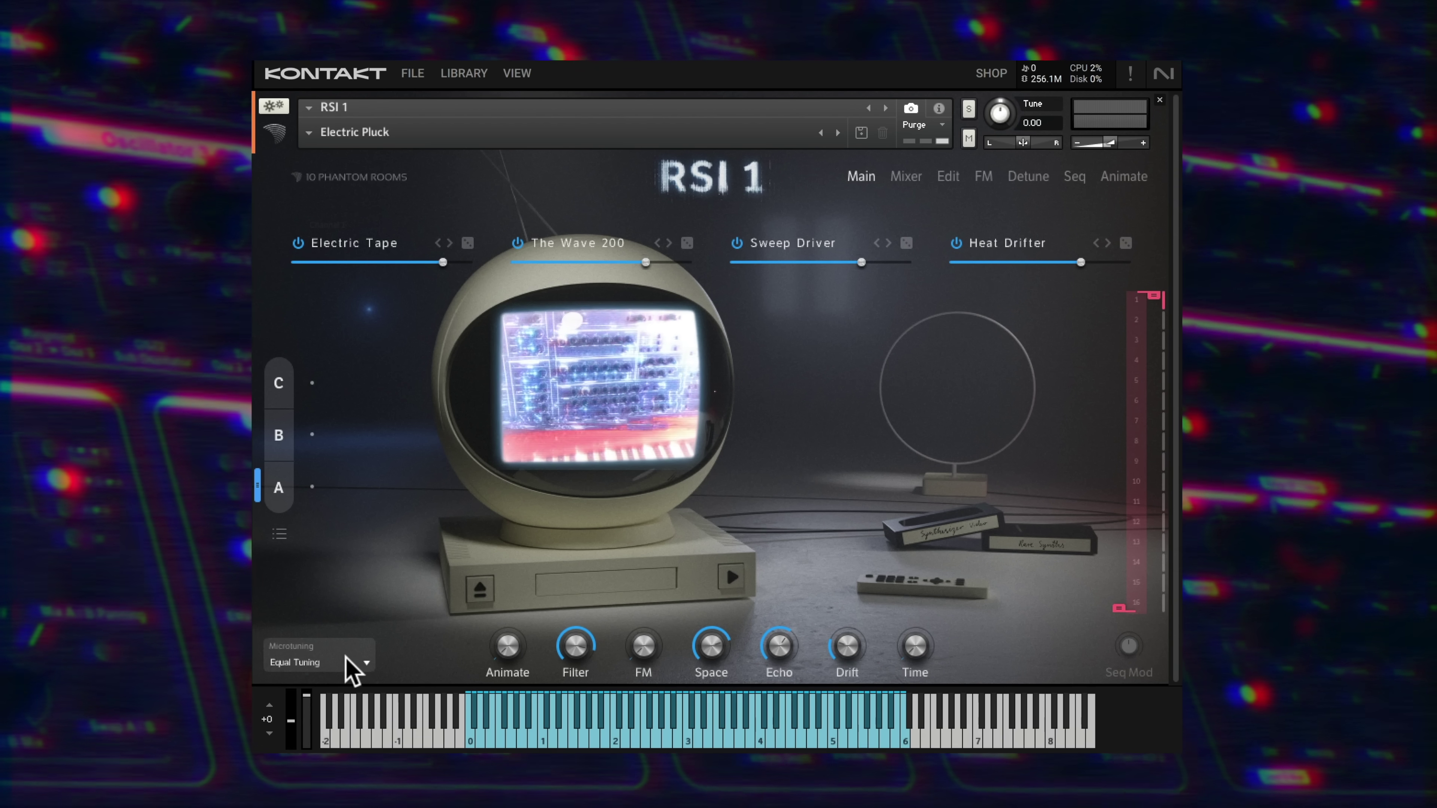
- Set the microtuning of the Electric Pluck snapshot to Harry Partch 11-limit 43
left_click(349, 671)
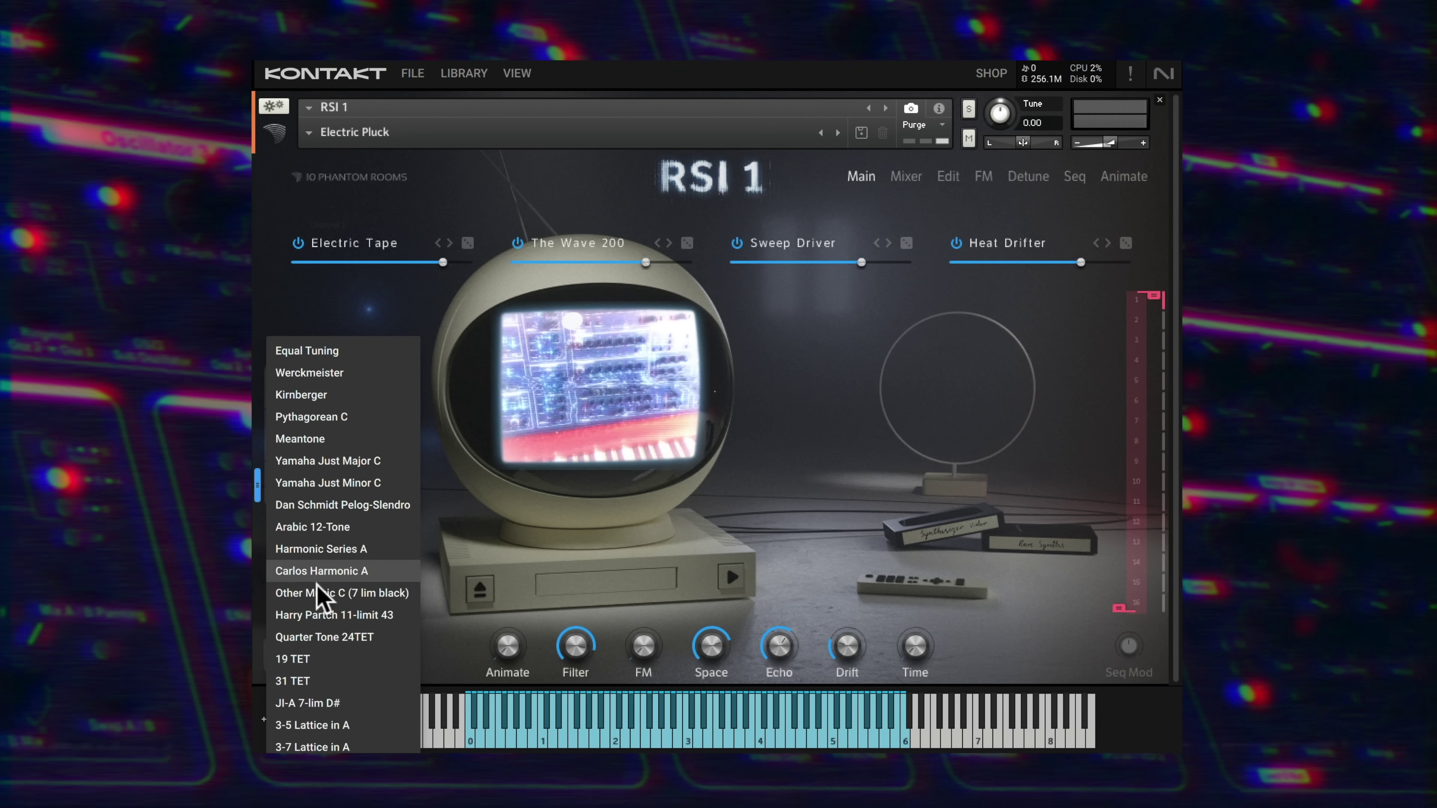
left_click(323, 616)
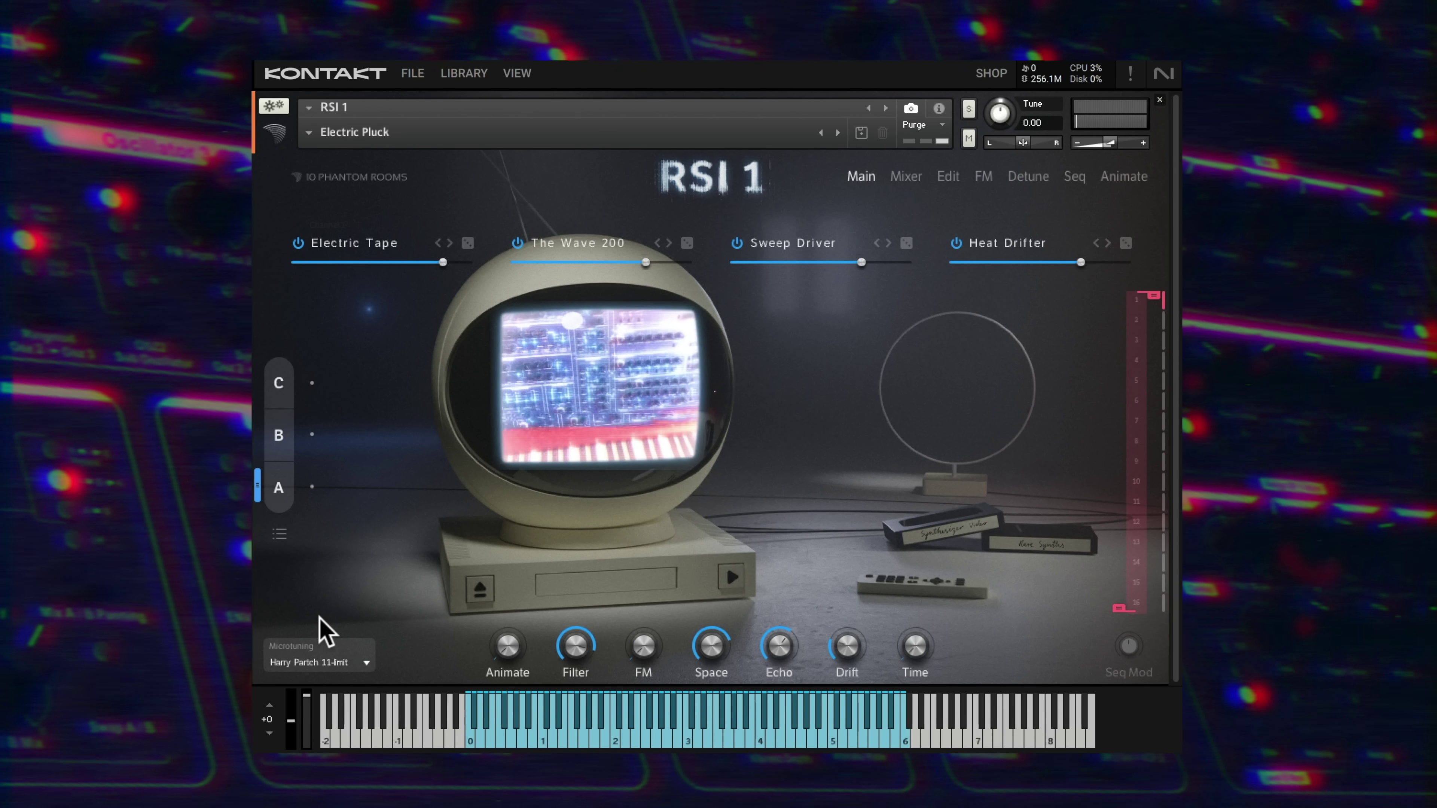
- Choose a different microtuning for the Electric Pluck snapshot
left_click(311, 661)
left_click(312, 484)
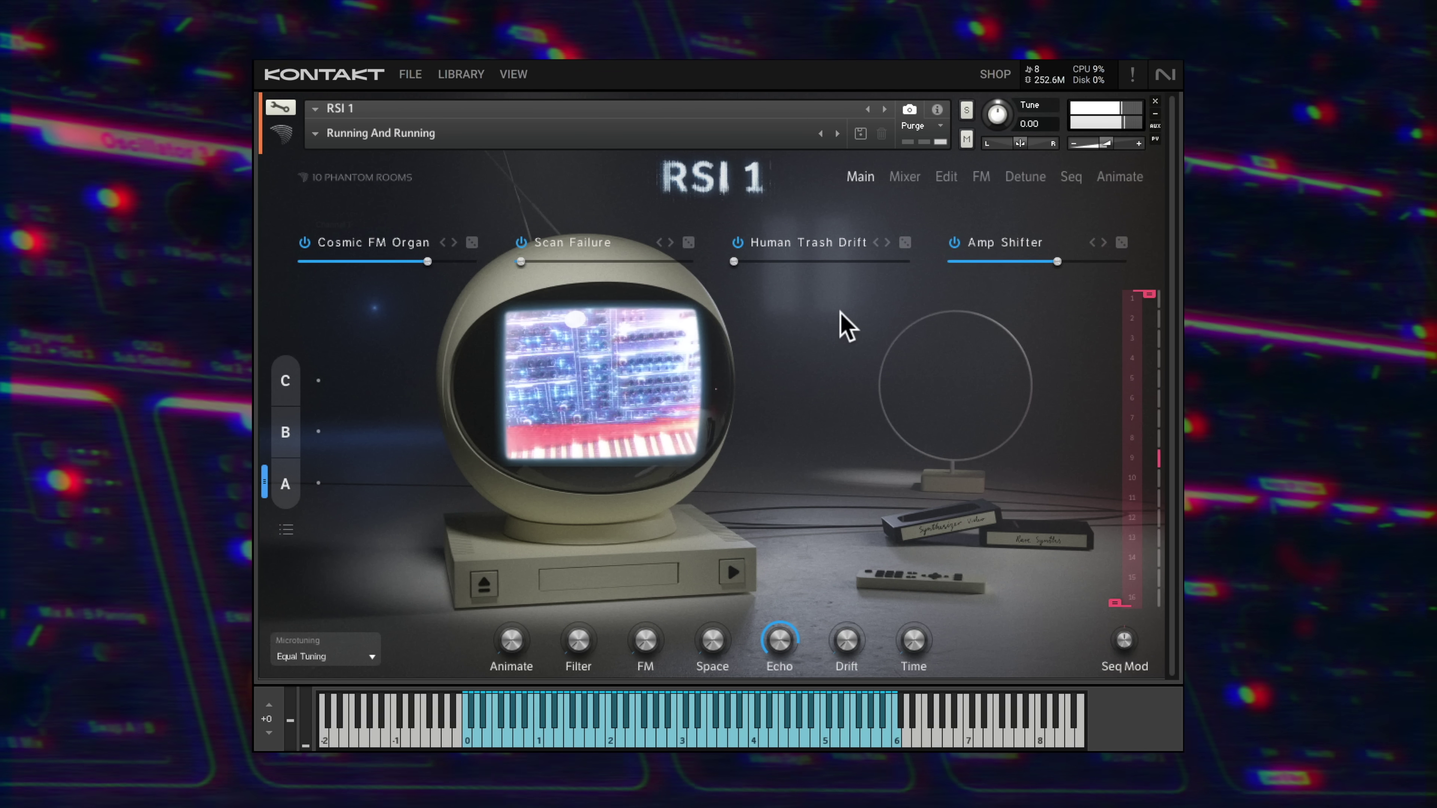
- View the Running And Running snapshot's sequencer in Arpeggiator and Sequencer modes, and look through its preset list
left_click(1071, 177)
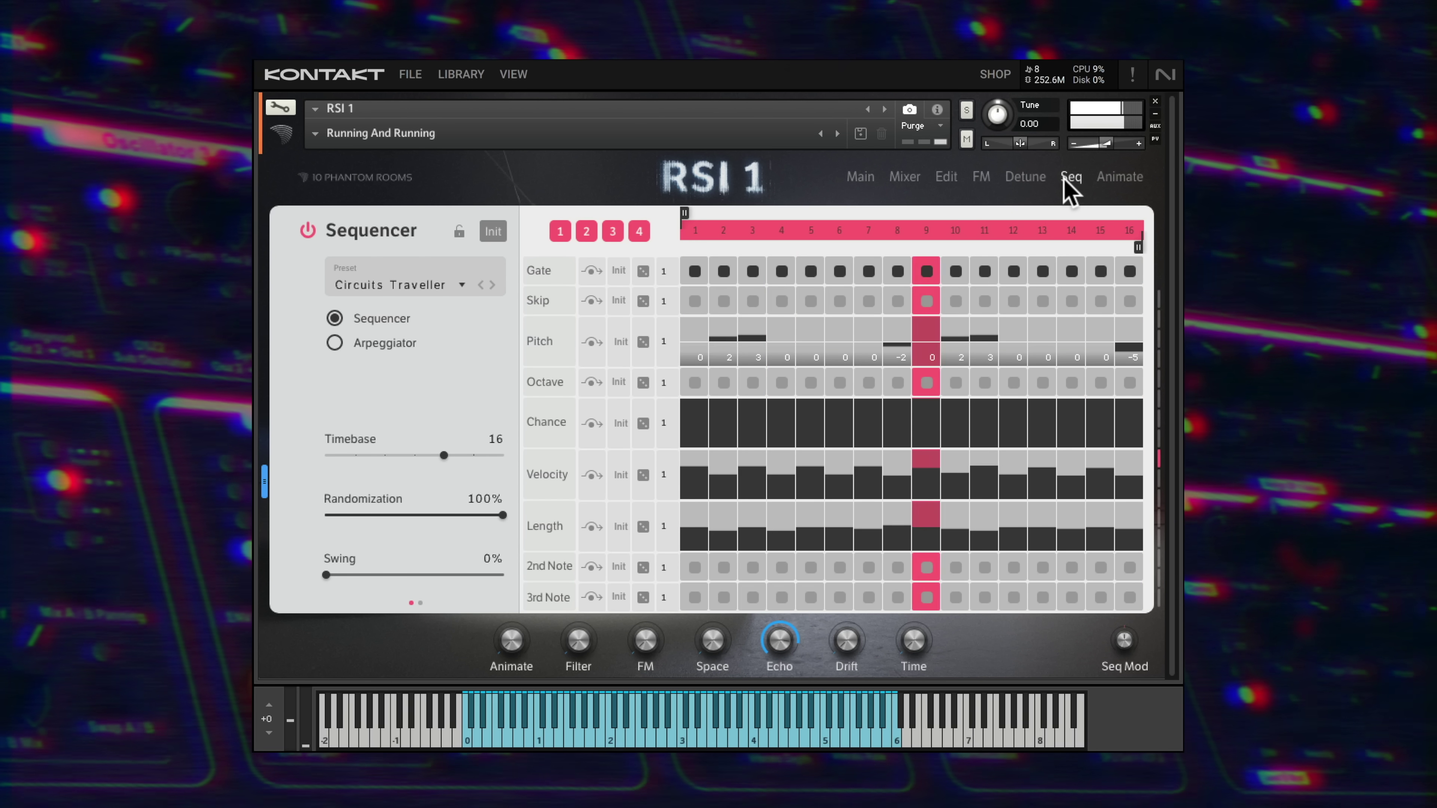
left_click(335, 343)
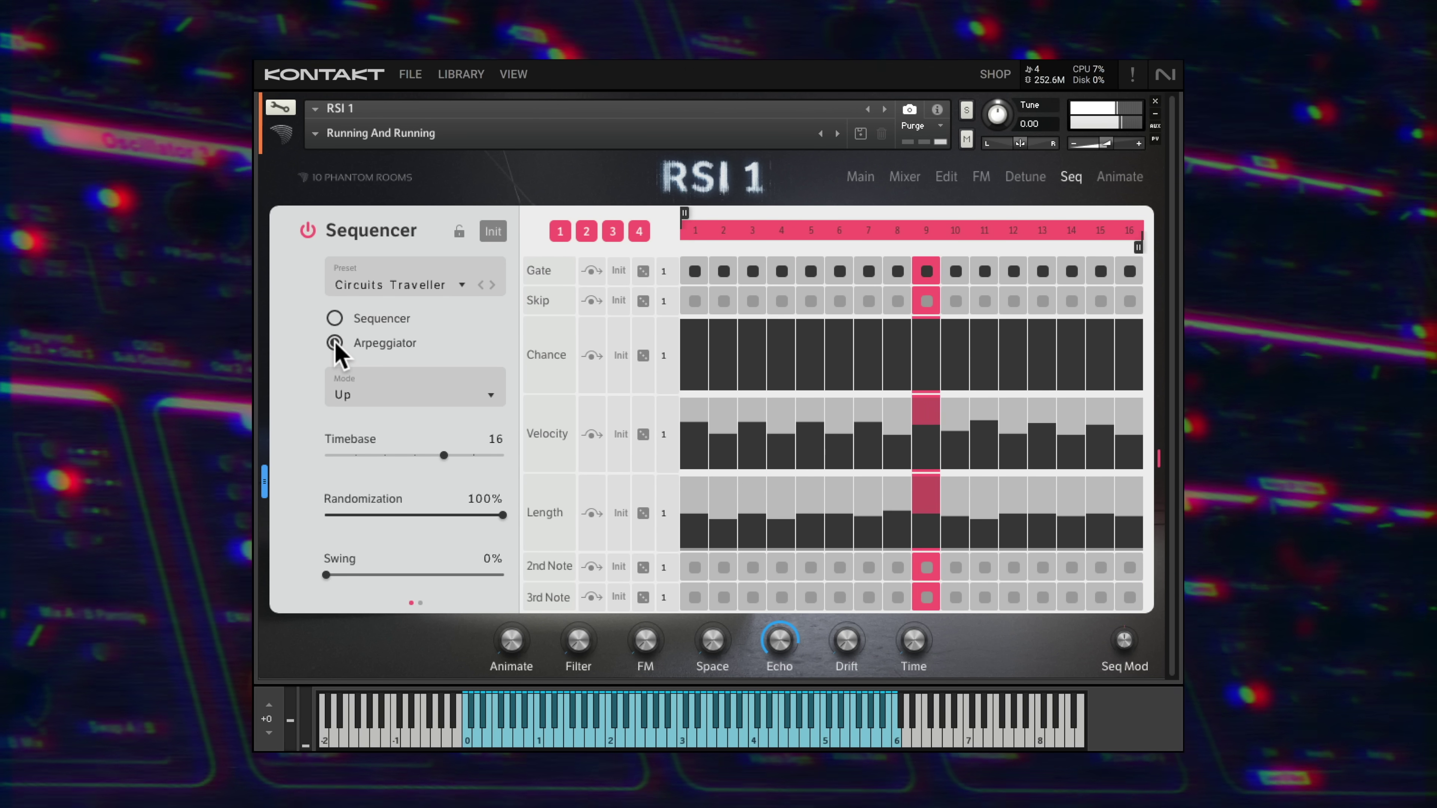
left_click(335, 319)
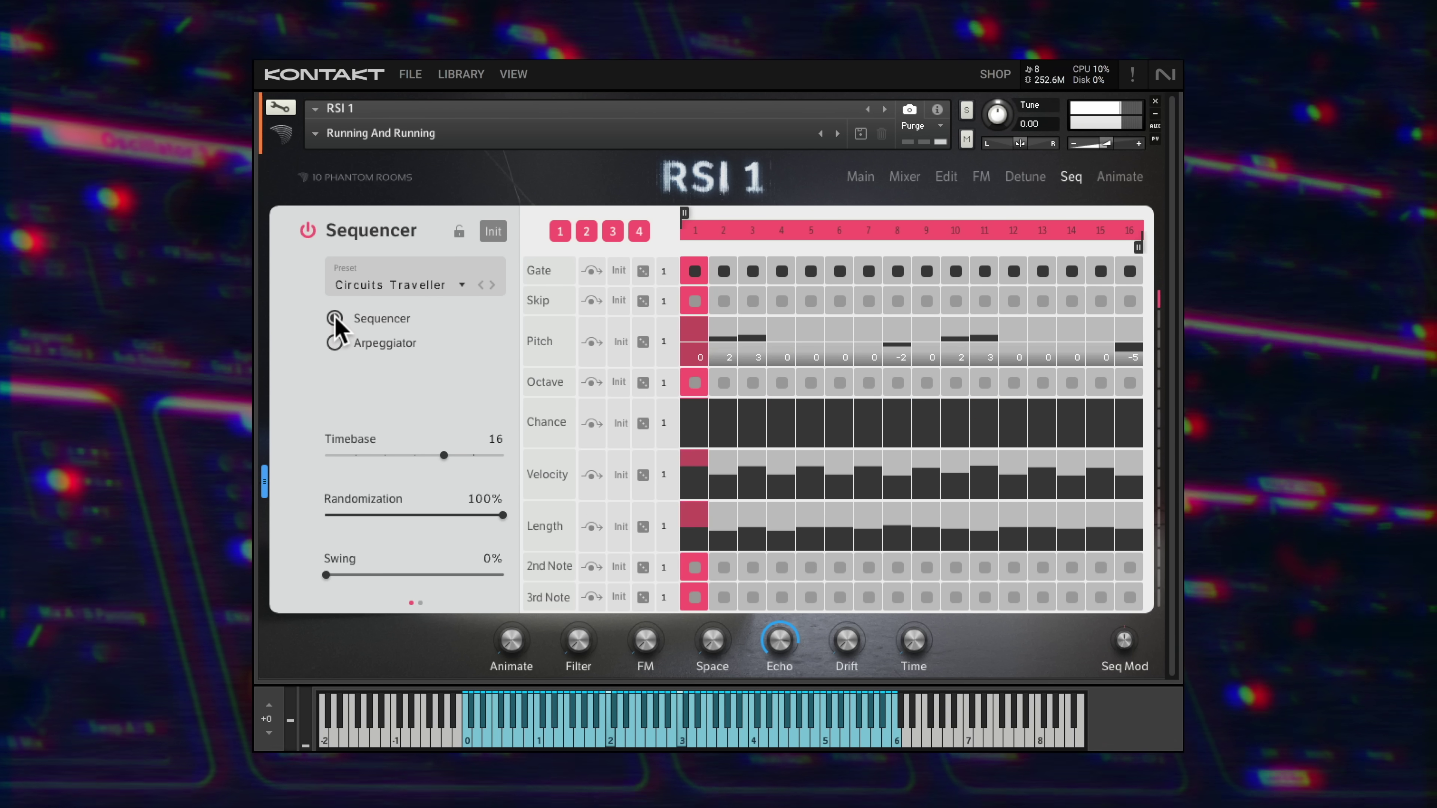
left_click(401, 287)
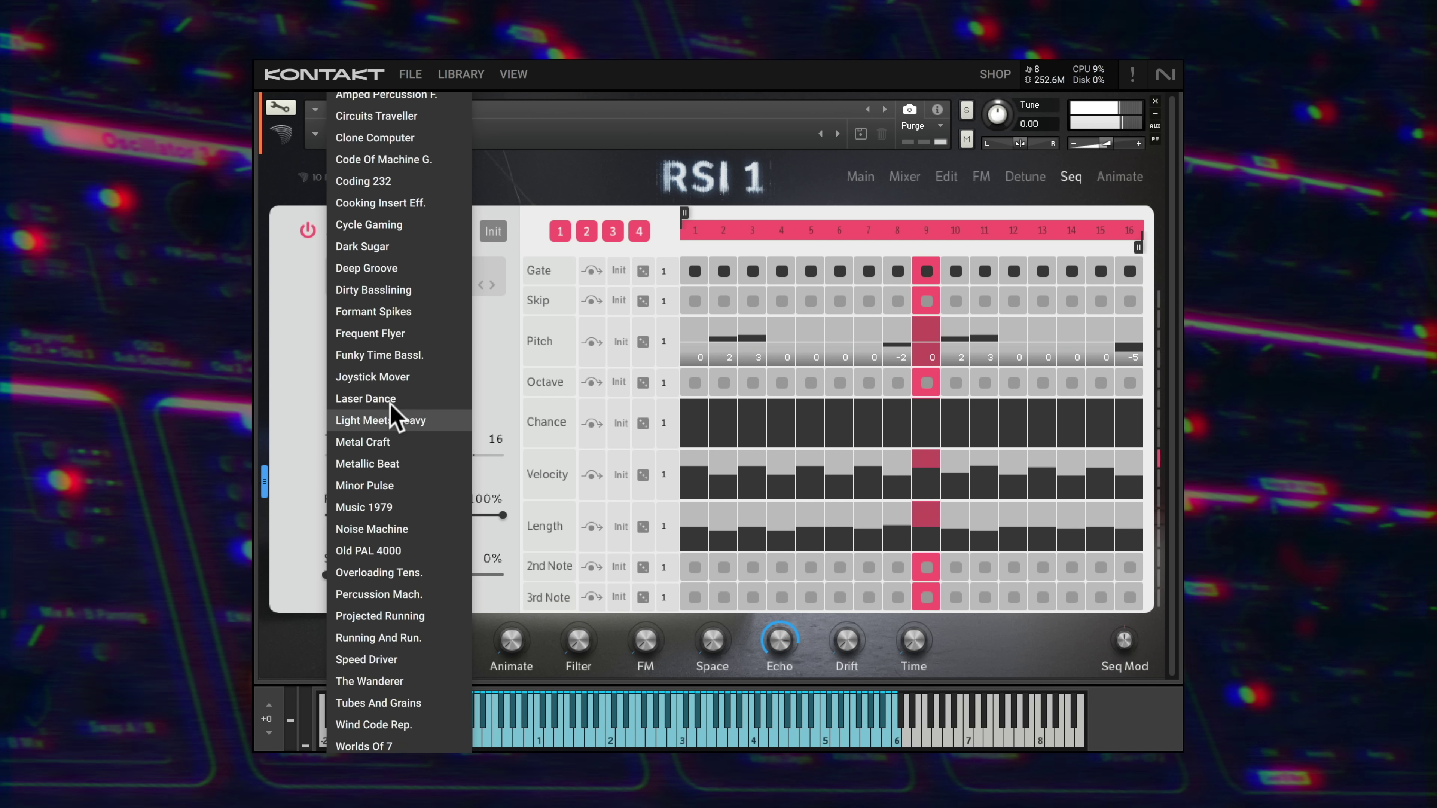
left_click(318, 356)
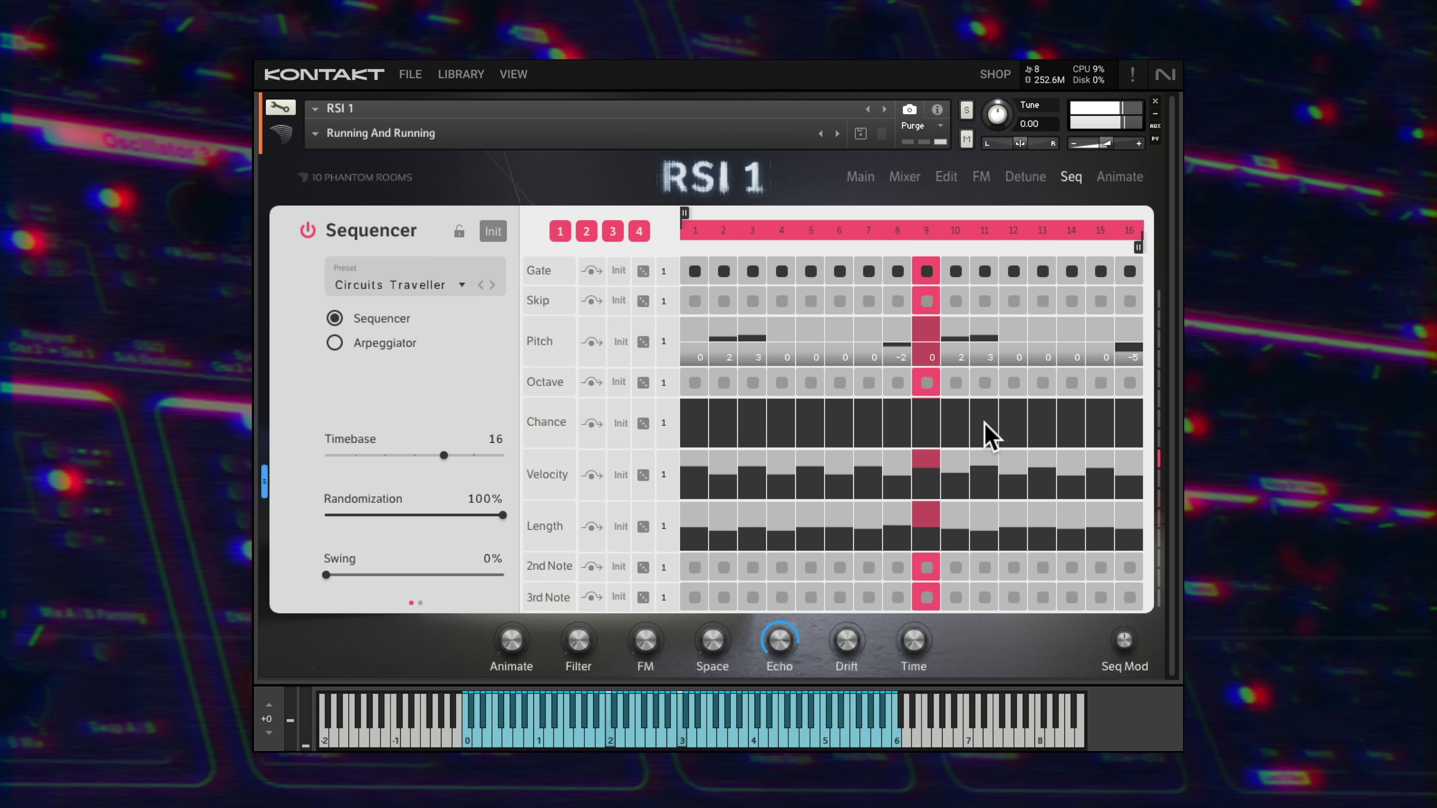
- Try out the start and end handles that limit the sequencer's step range
mouse_move(1138, 248)
left_mouse_down()
mouse_move(780, 260)
mouse_move(1160, 263)
left_mouse_up()
left_click_drag(685, 215, 656, 227)
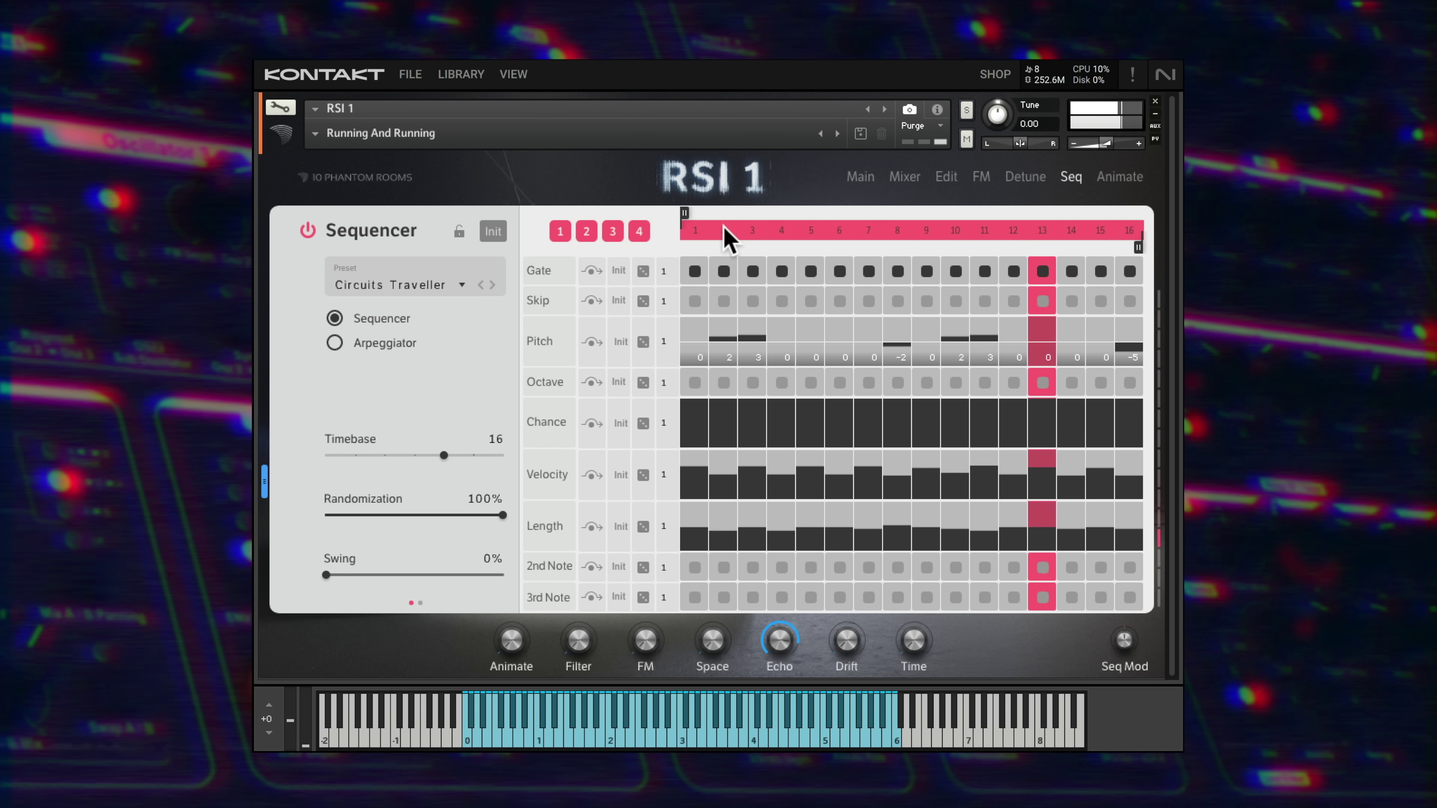
- Set the sequencer's randomization to 22% and randomize the Velocity and Octave rows
left_click_drag(502, 514, 360, 517)
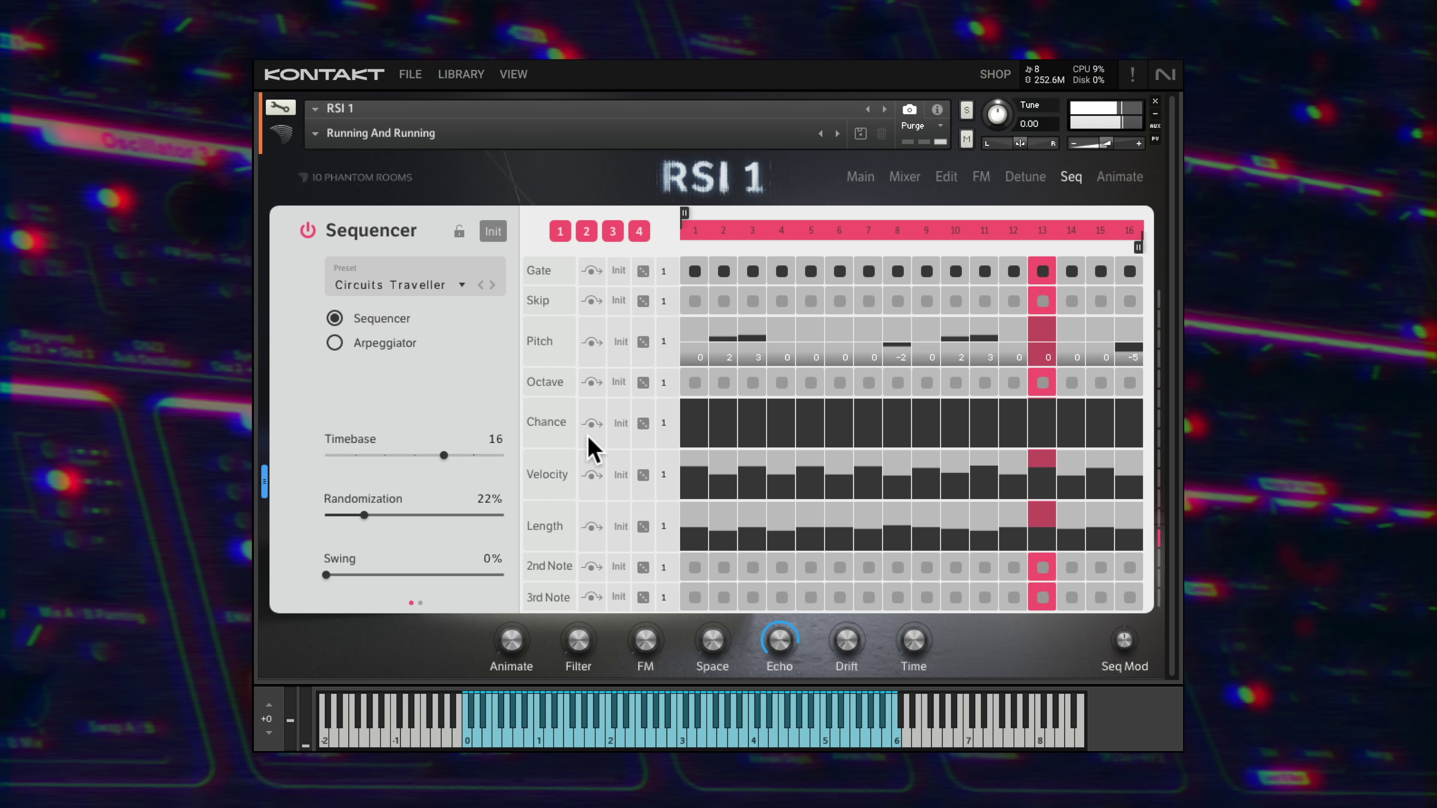
left_click(643, 474)
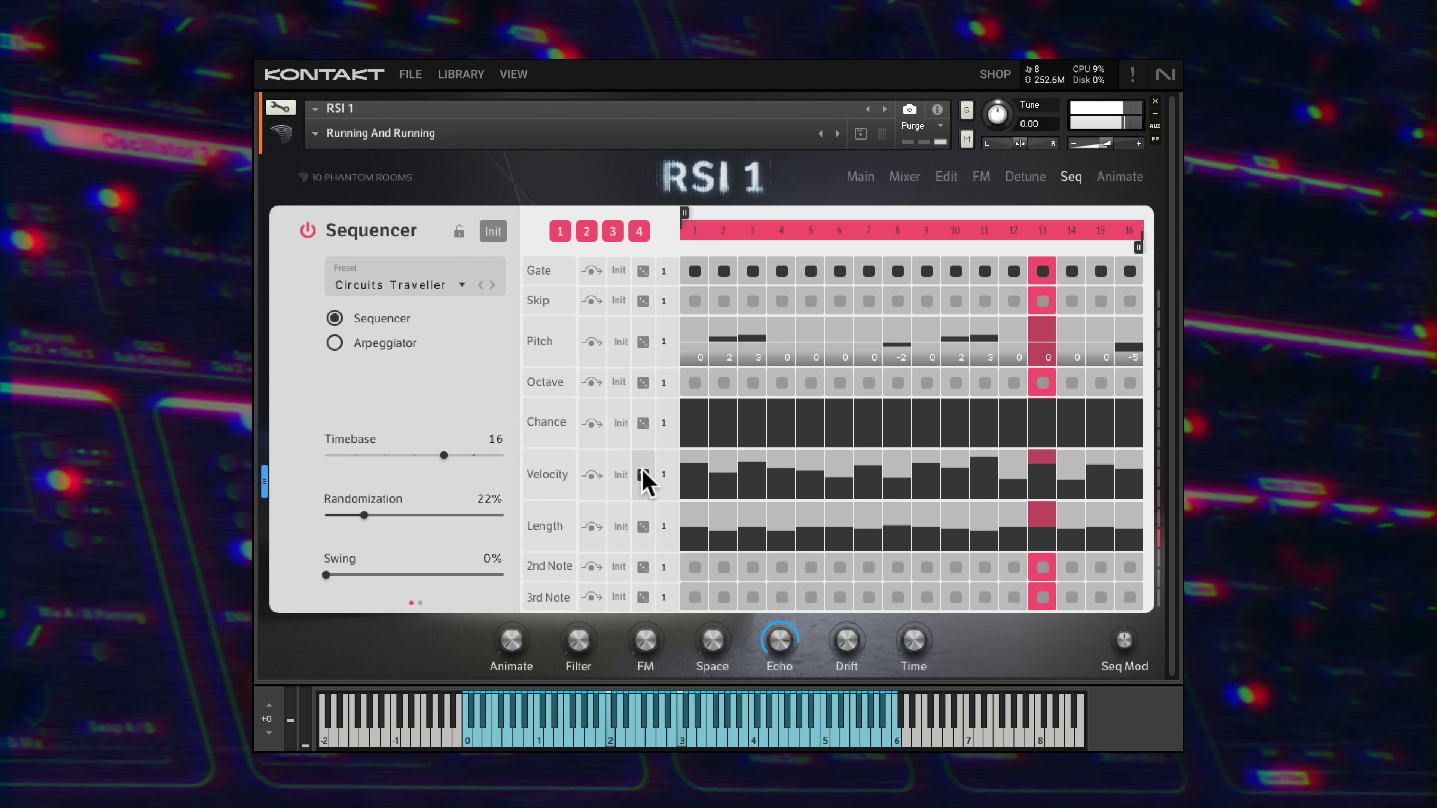
left_click(643, 382)
left_click(644, 382)
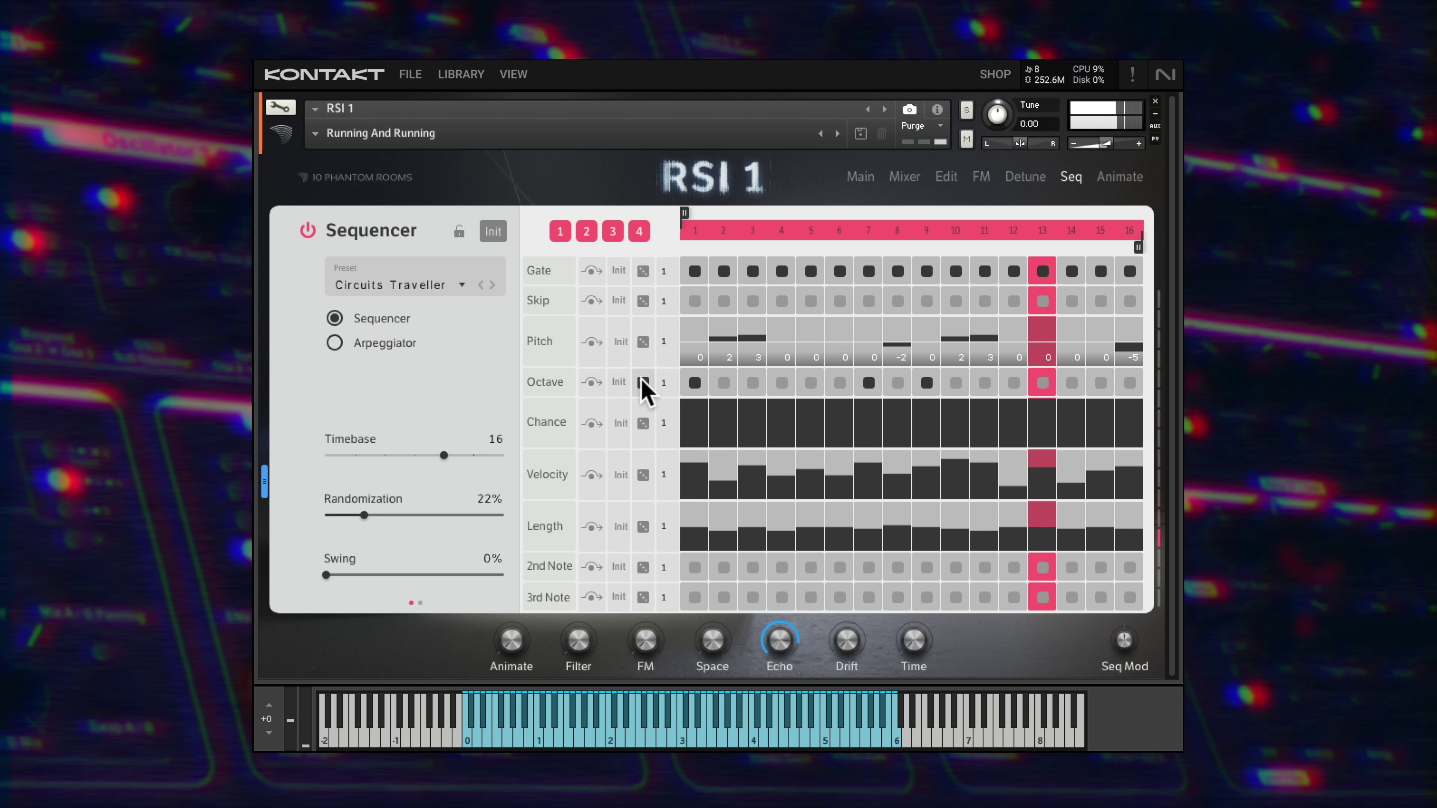
- Raise the randomization to 70%, randomize the Pitch row twice, and initialize that row
left_click_drag(367, 515, 450, 515)
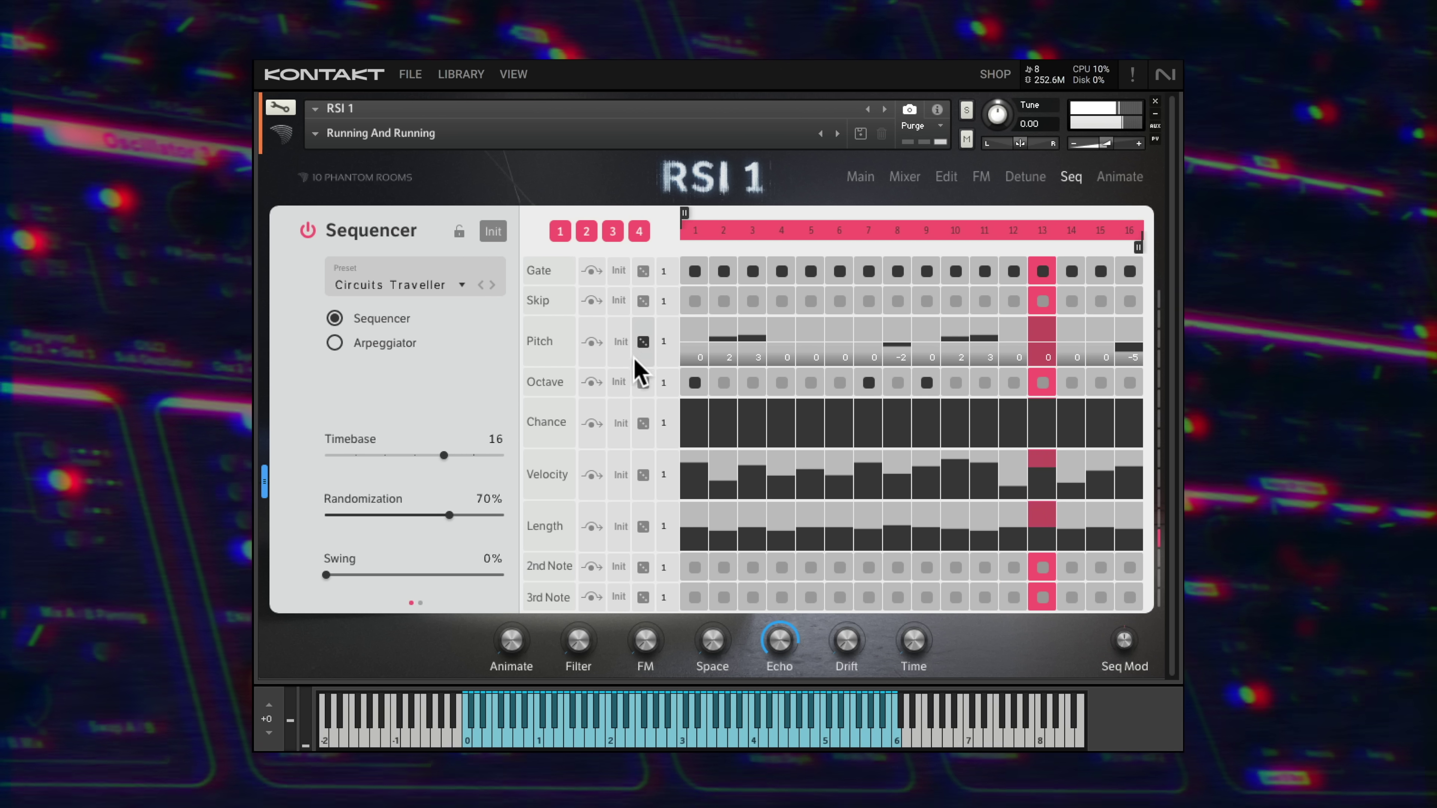
left_click(643, 342)
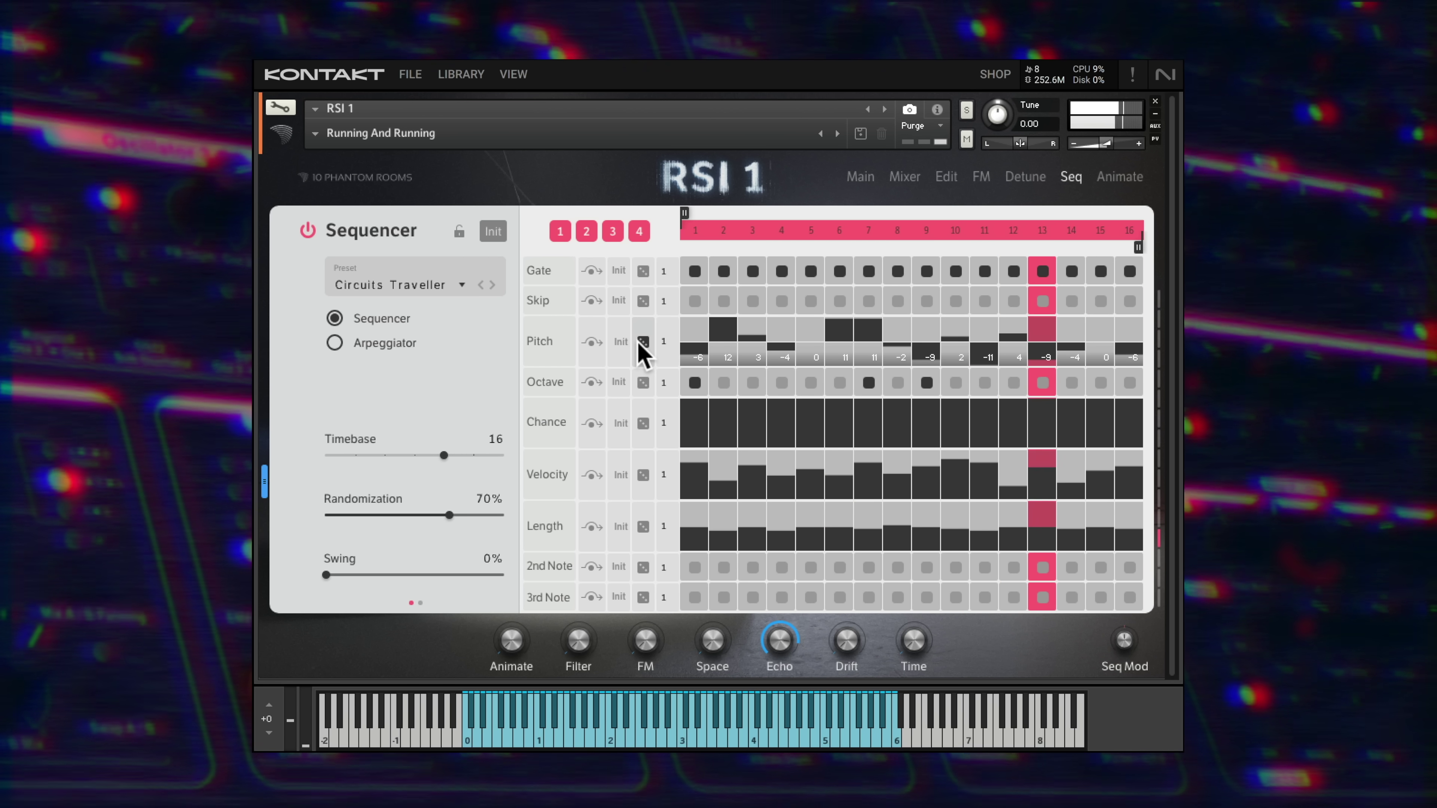
left_click(643, 342)
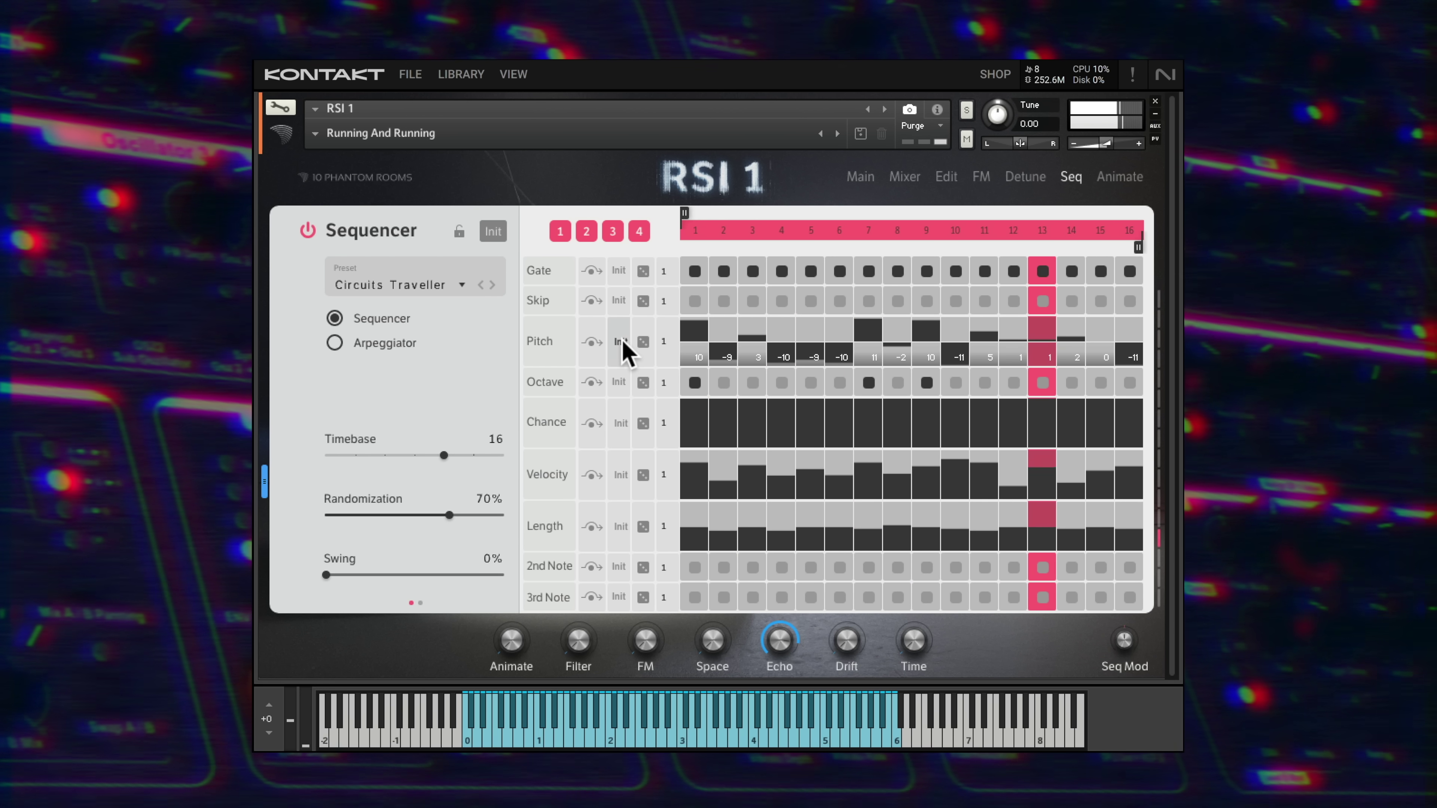
left_click(621, 341)
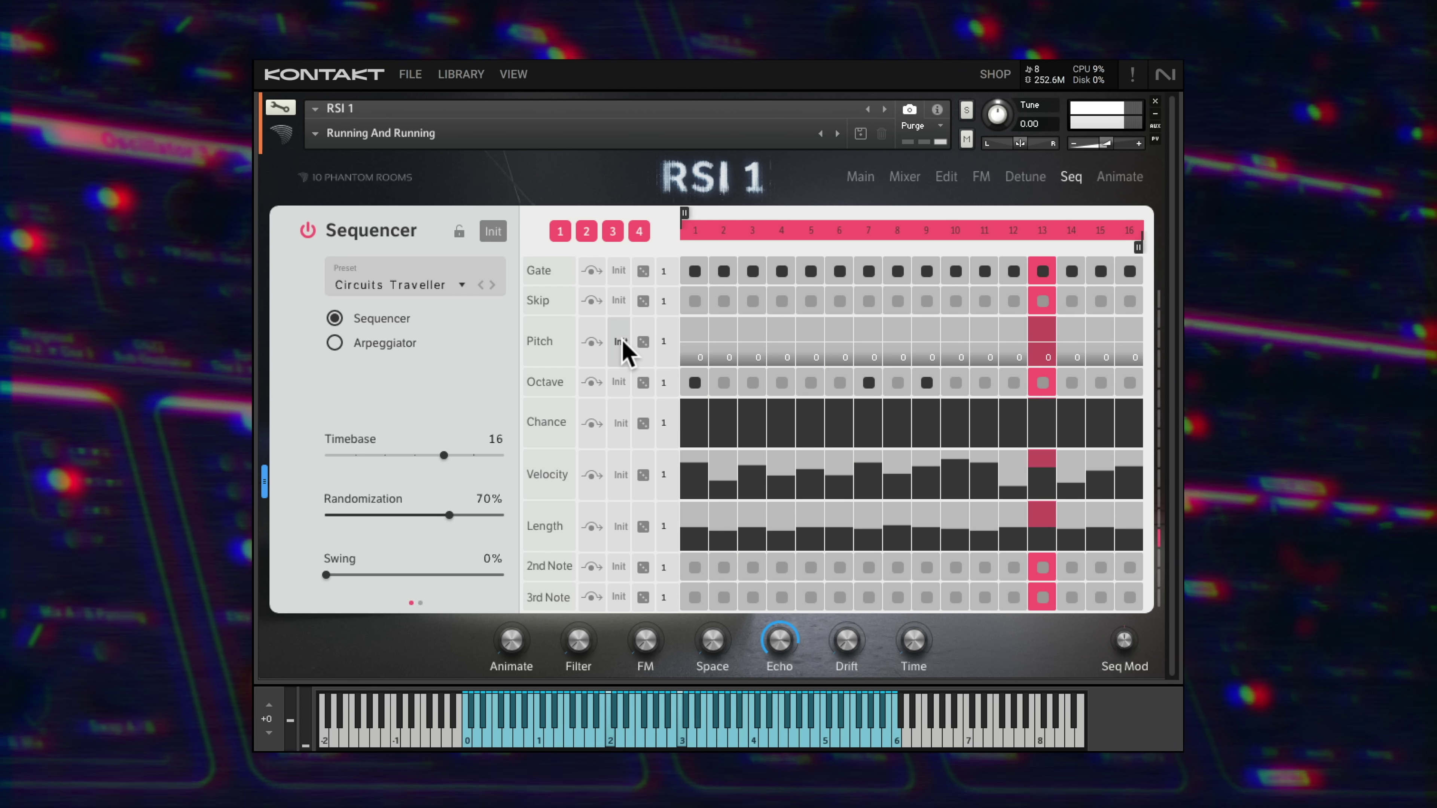
- Switch the sequencer off for sources 3 and 4, and enable it again for both
left_click(613, 231)
left_click(639, 231)
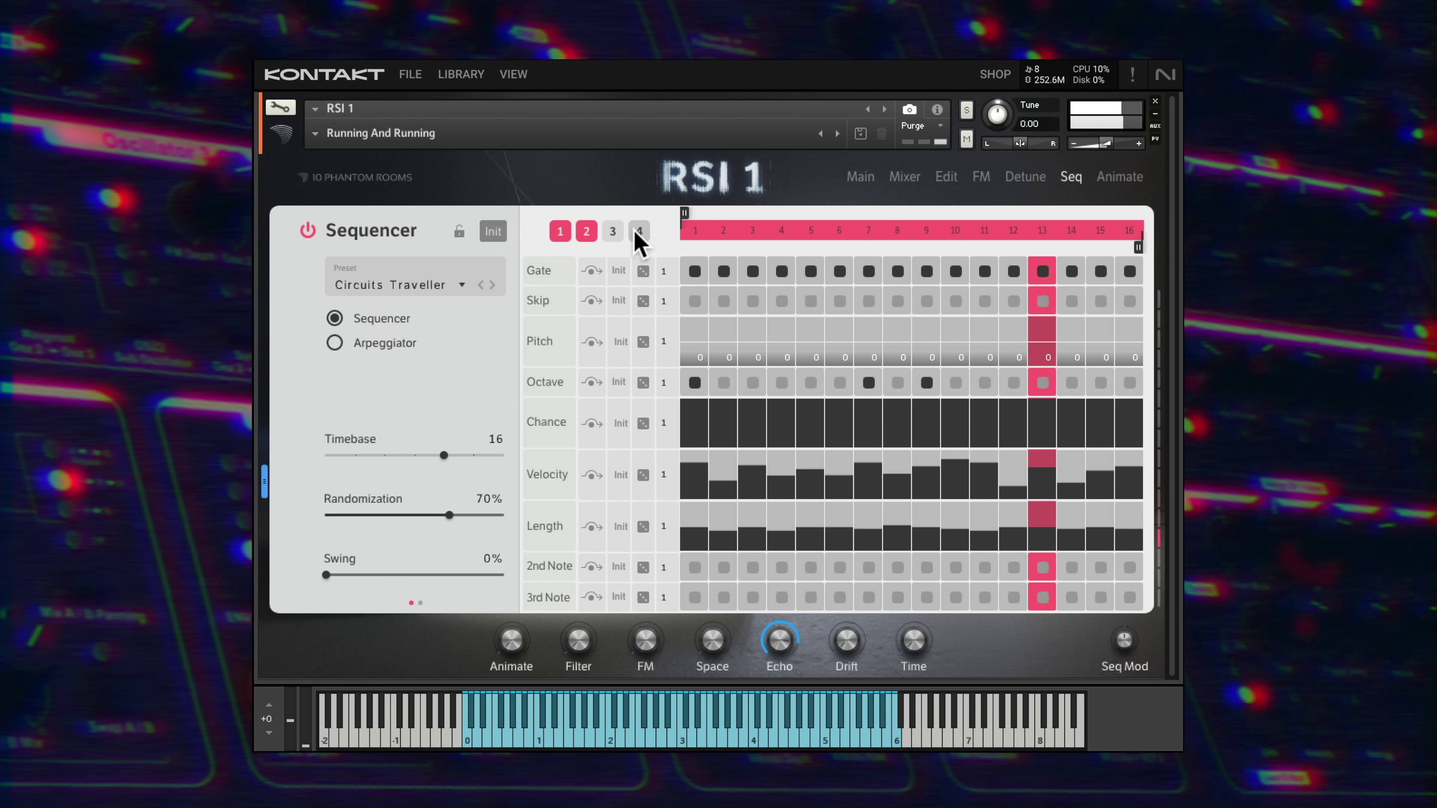
left_click(639, 231)
left_click(612, 231)
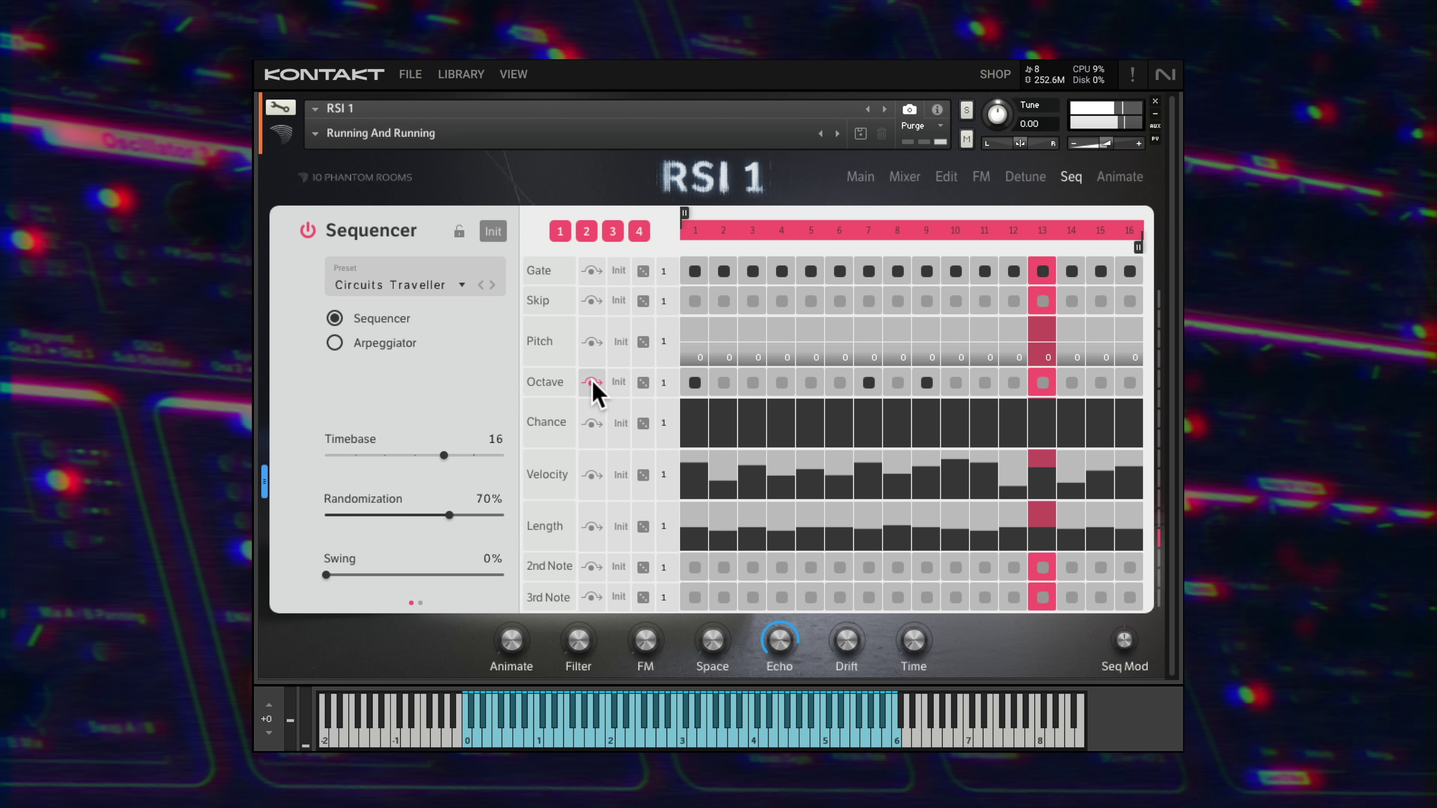
- Try a timebase of 8, set the swing to 64%, and return the timebase to 16
left_click_drag(444, 455, 413, 456)
left_click_drag(328, 573, 450, 576)
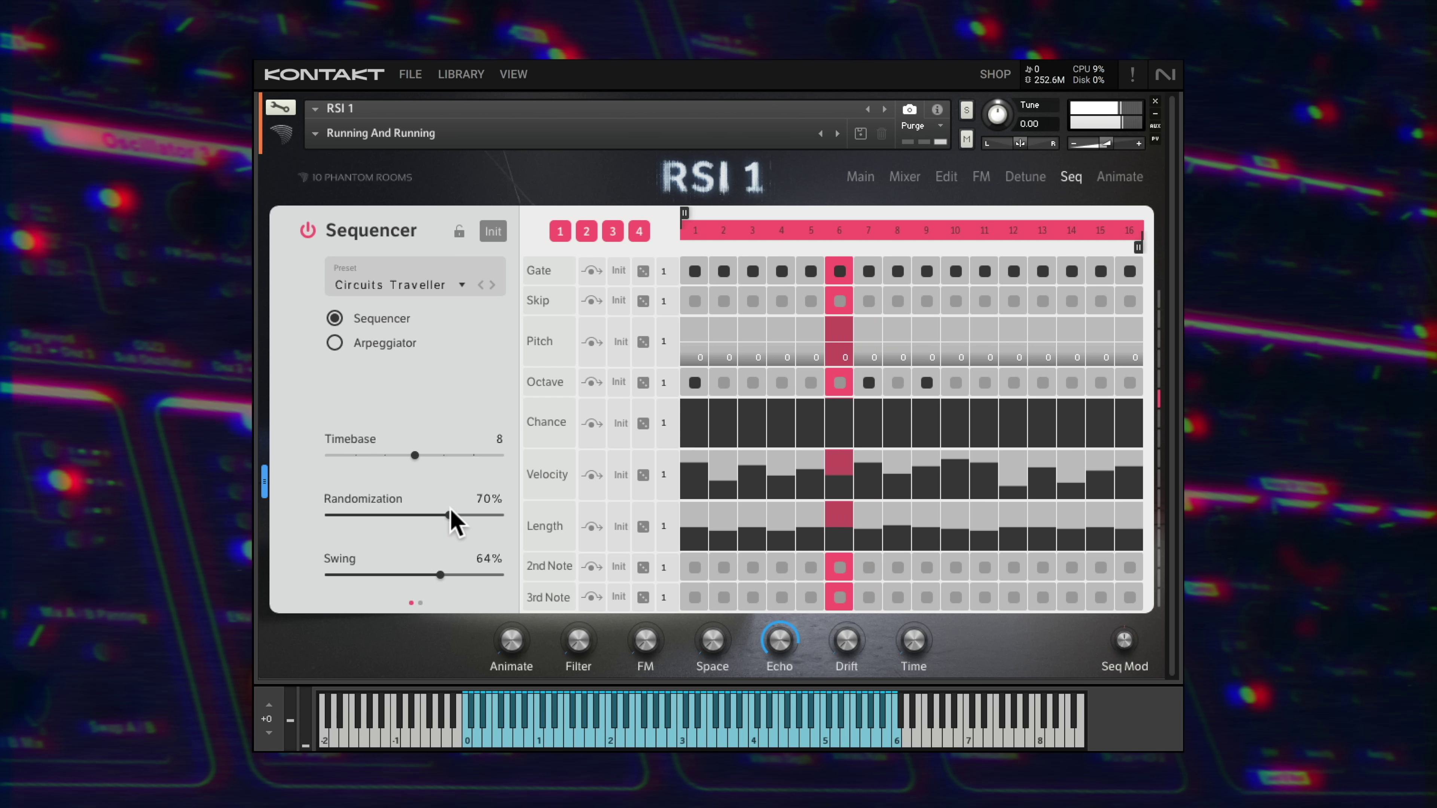
left_click_drag(413, 455, 438, 456)
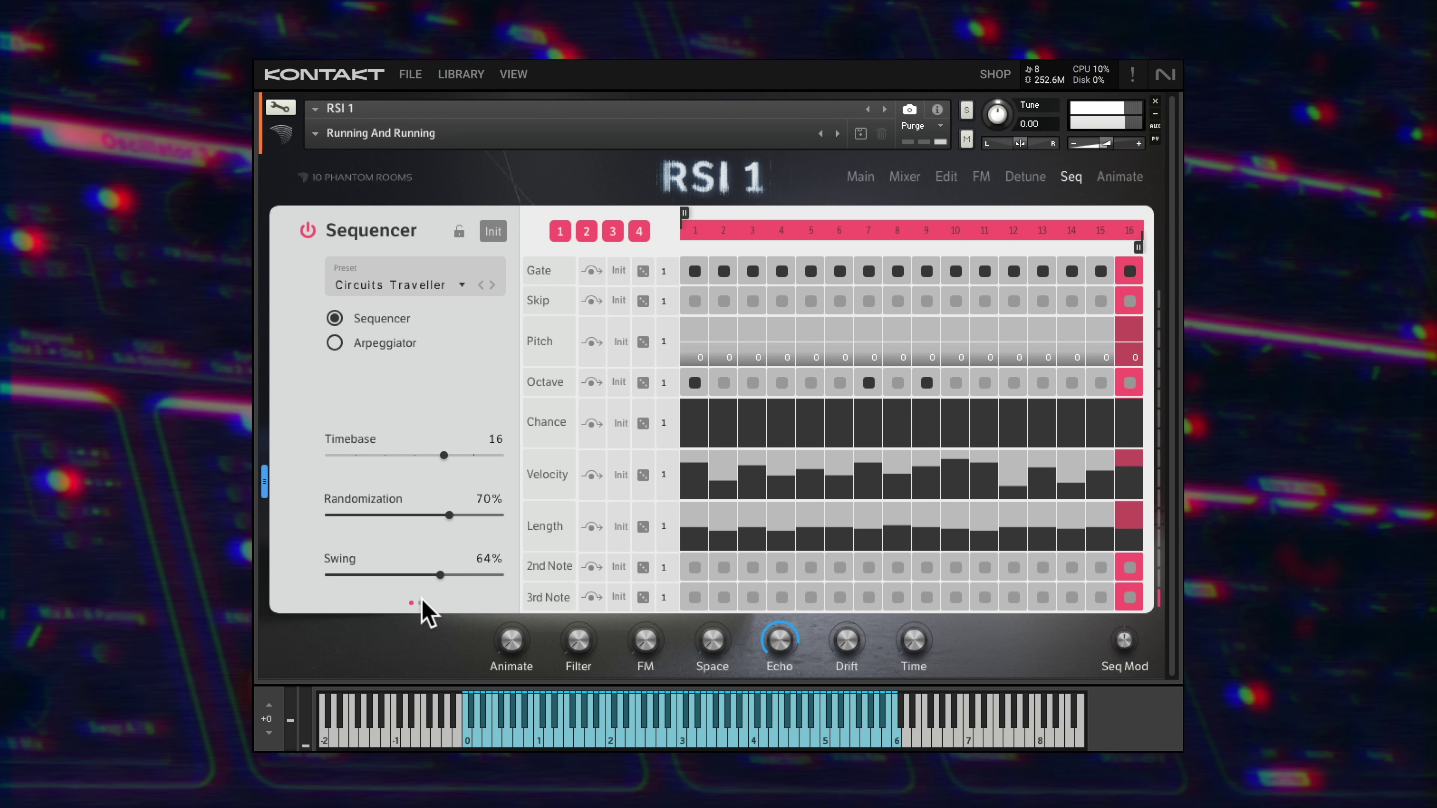
- Open the second page of sequencer settings and audition the Reverse, Alternate and Random directions
left_click(419, 602)
left_click(339, 369)
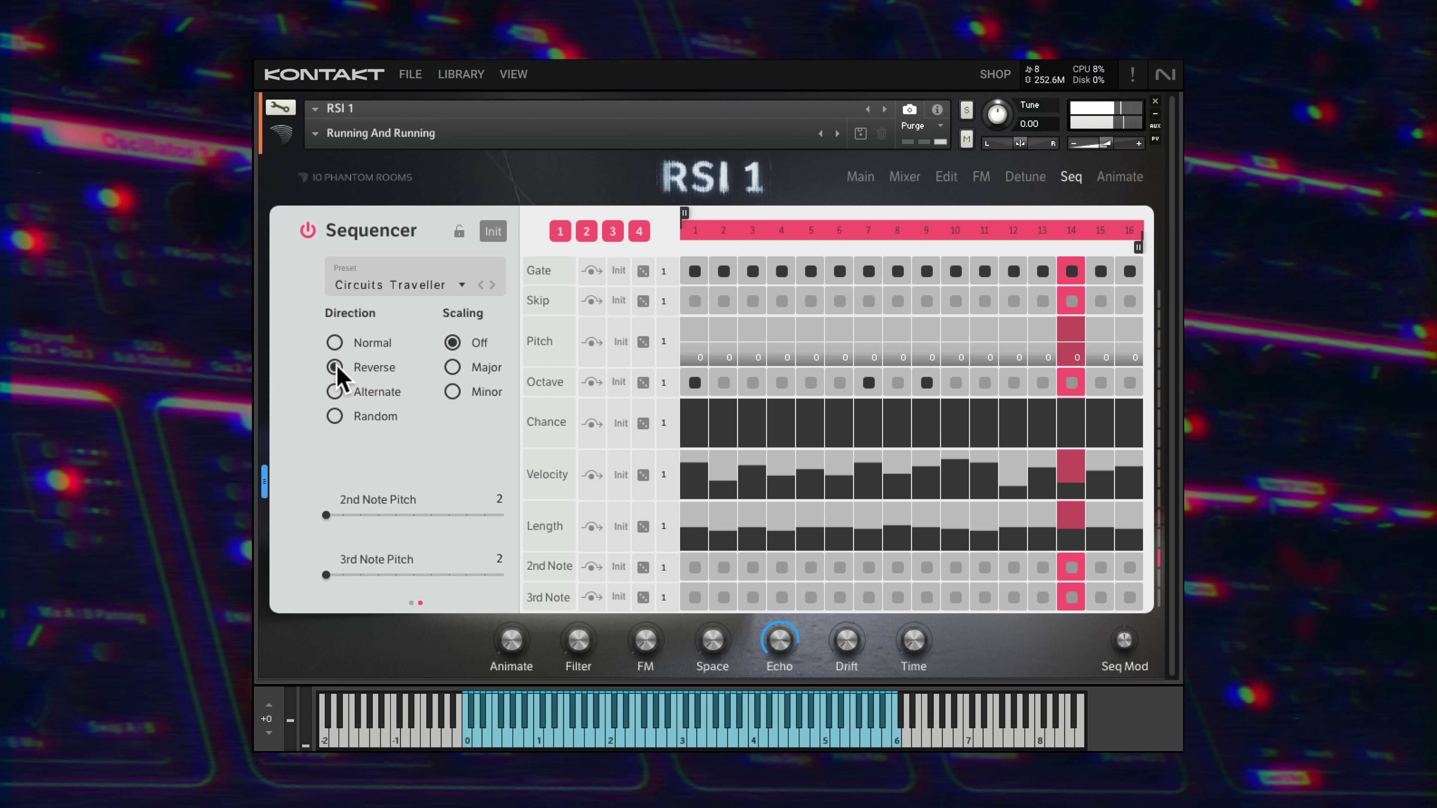
left_click(336, 395)
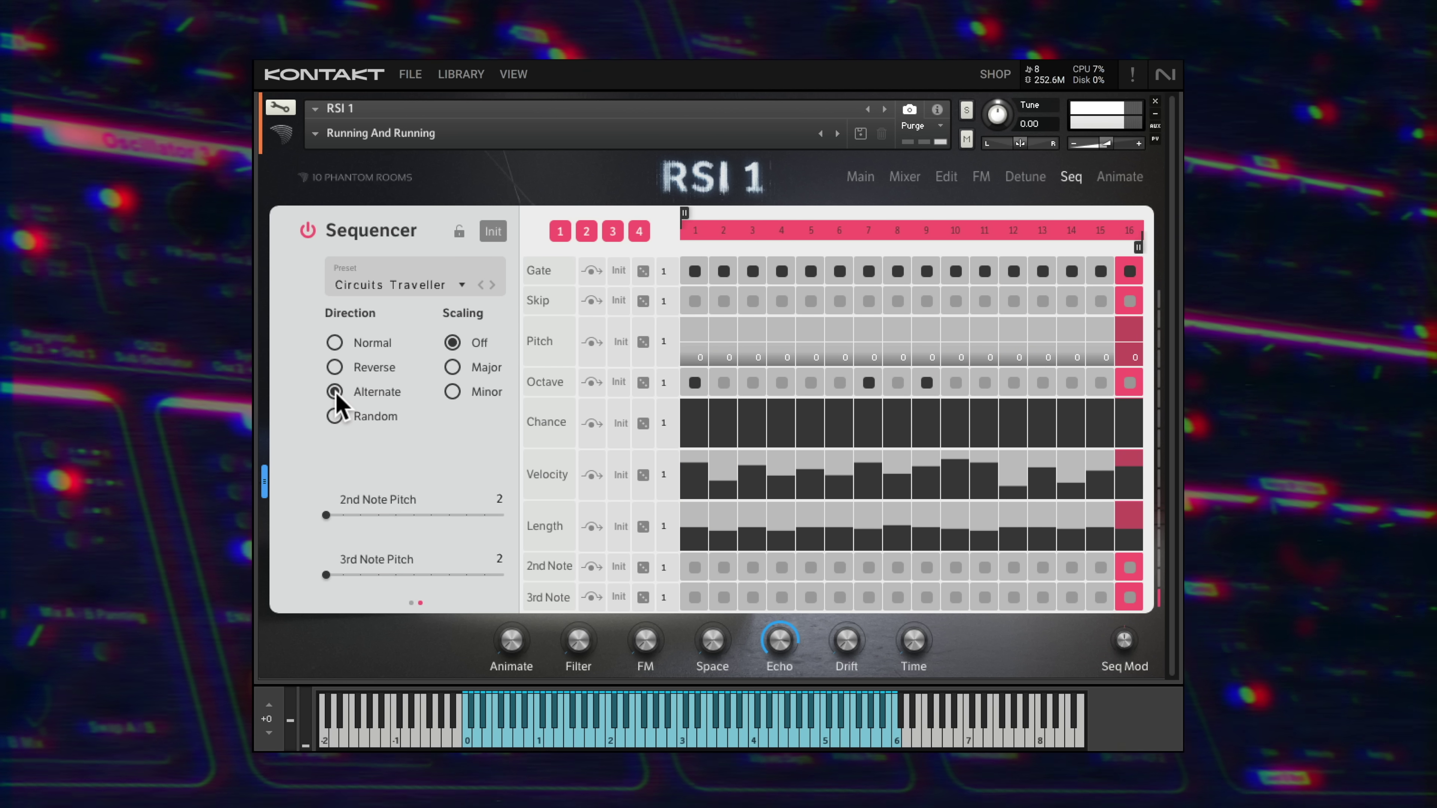
left_click(334, 417)
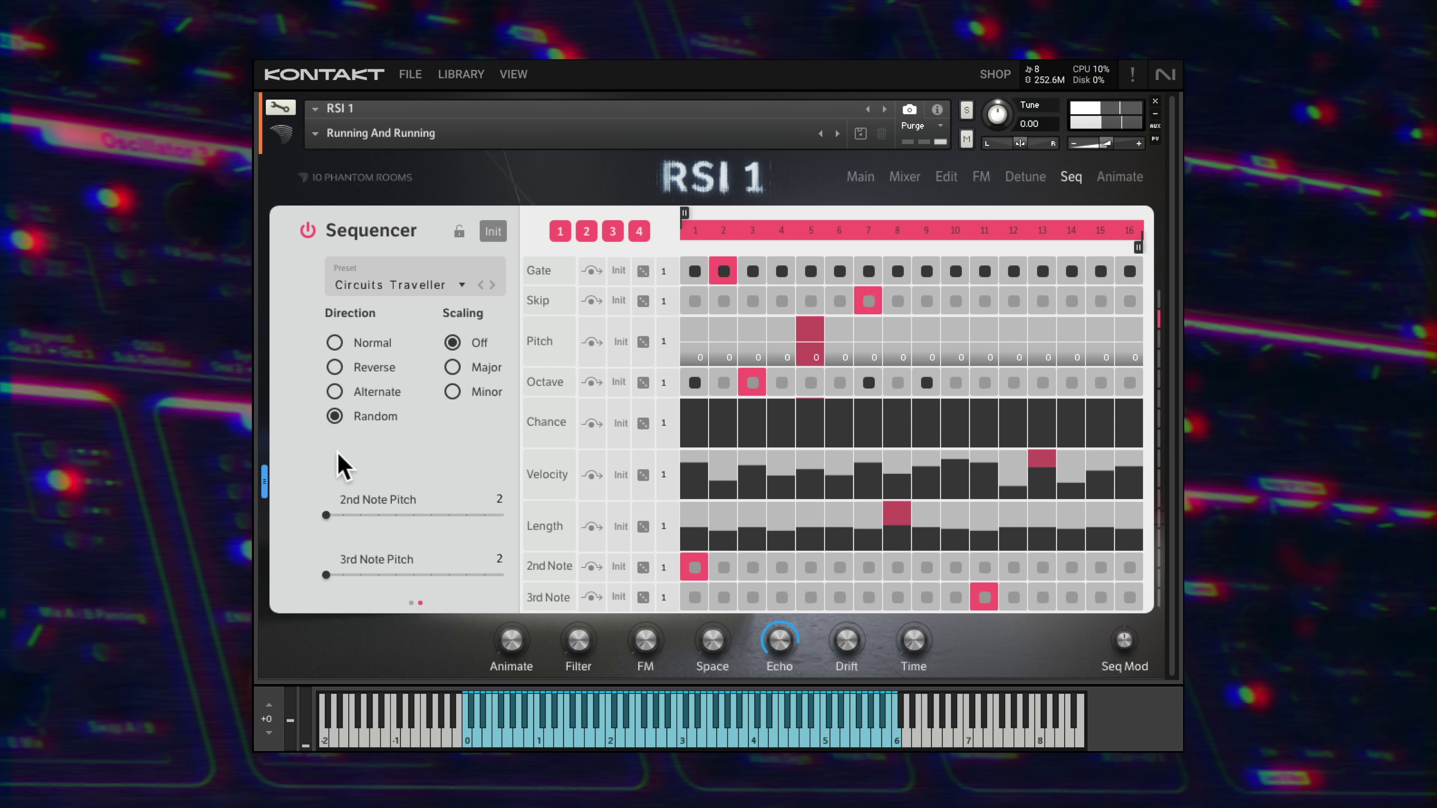
- Set 2nd Note Pitch to 5 on steps 1, 6 and 11, and 3rd Note Pitch to 7 on steps 1, 7 and 13
left_click_drag(326, 514, 378, 514)
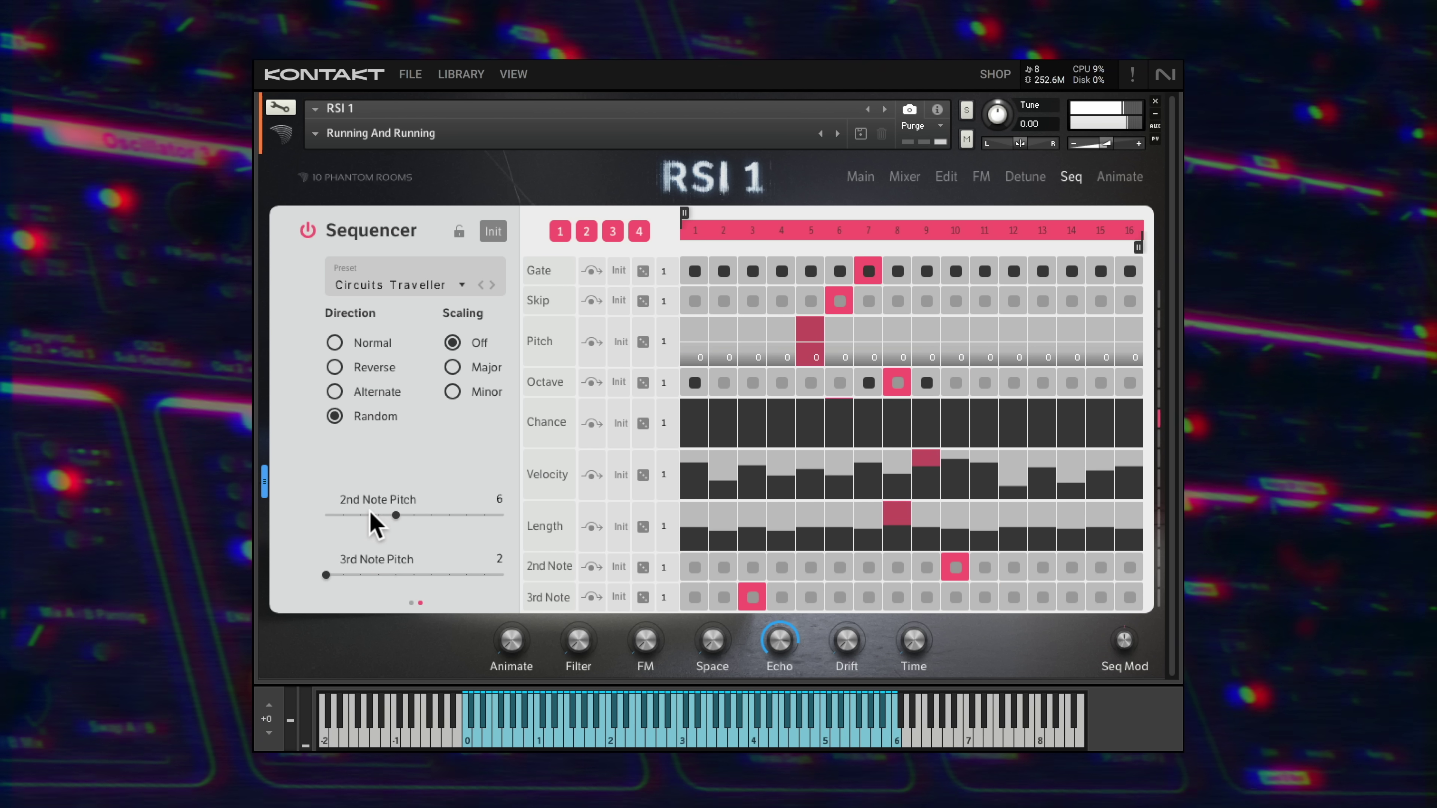
left_click_drag(328, 574, 405, 586)
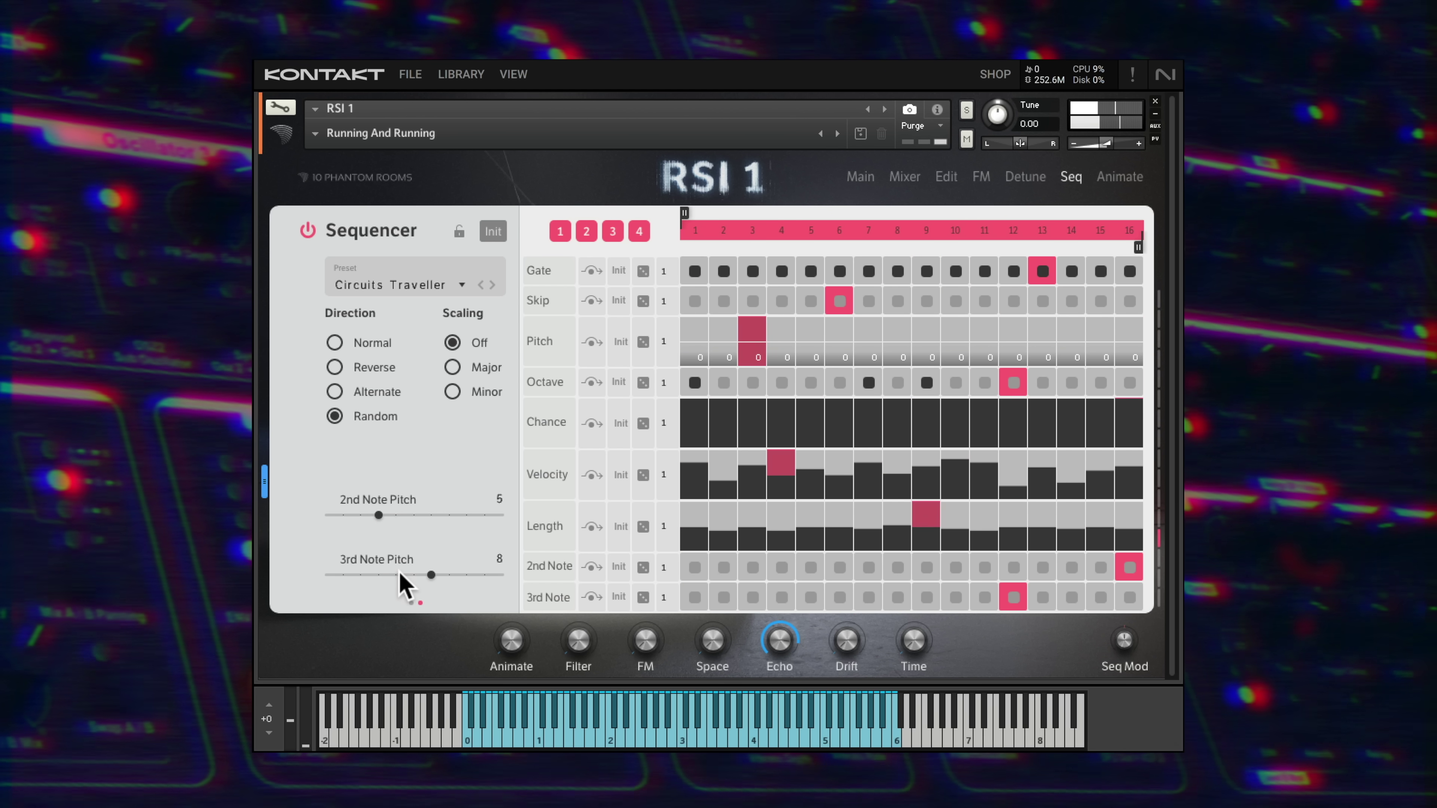
left_click(694, 567)
left_click(696, 597)
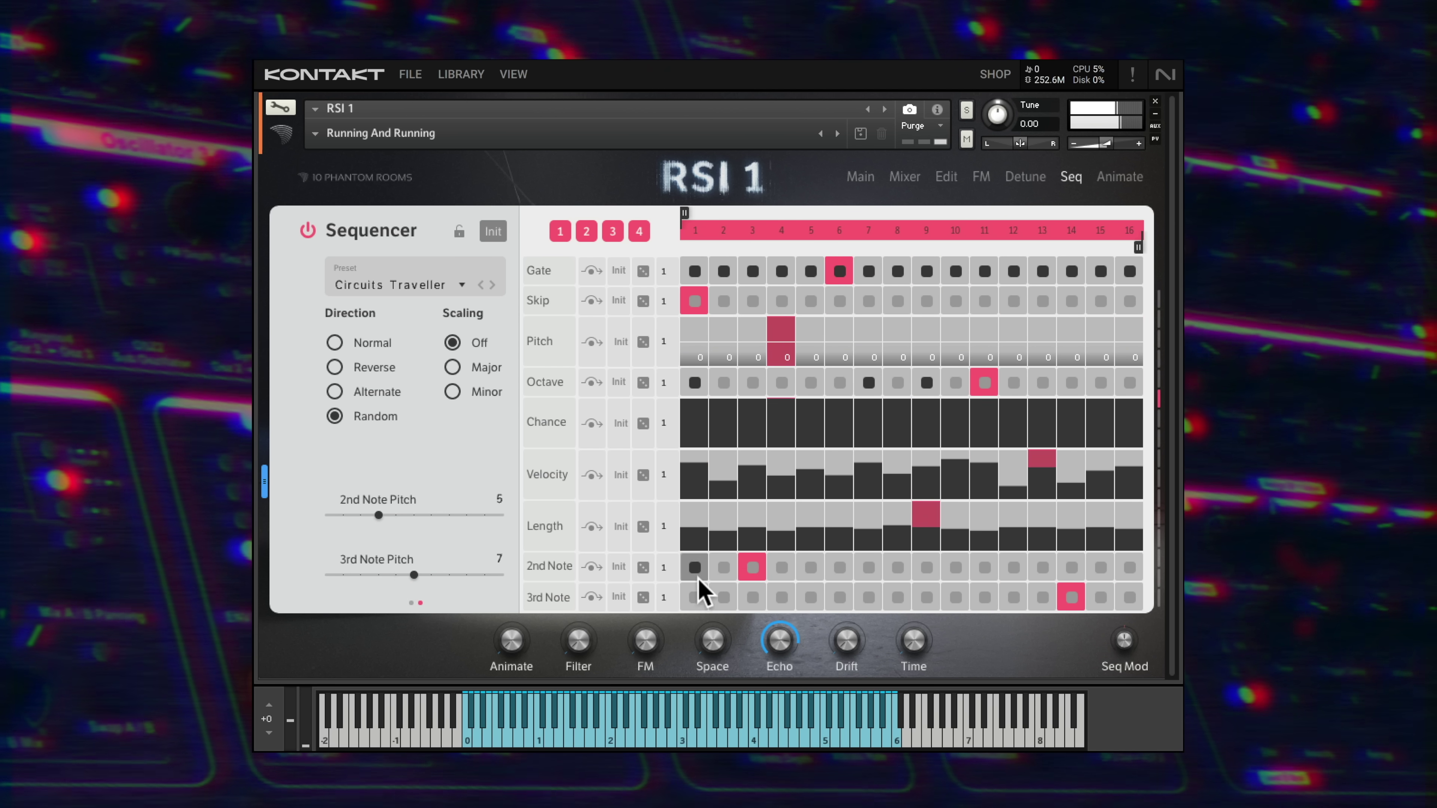
left_click(841, 568)
left_click(870, 597)
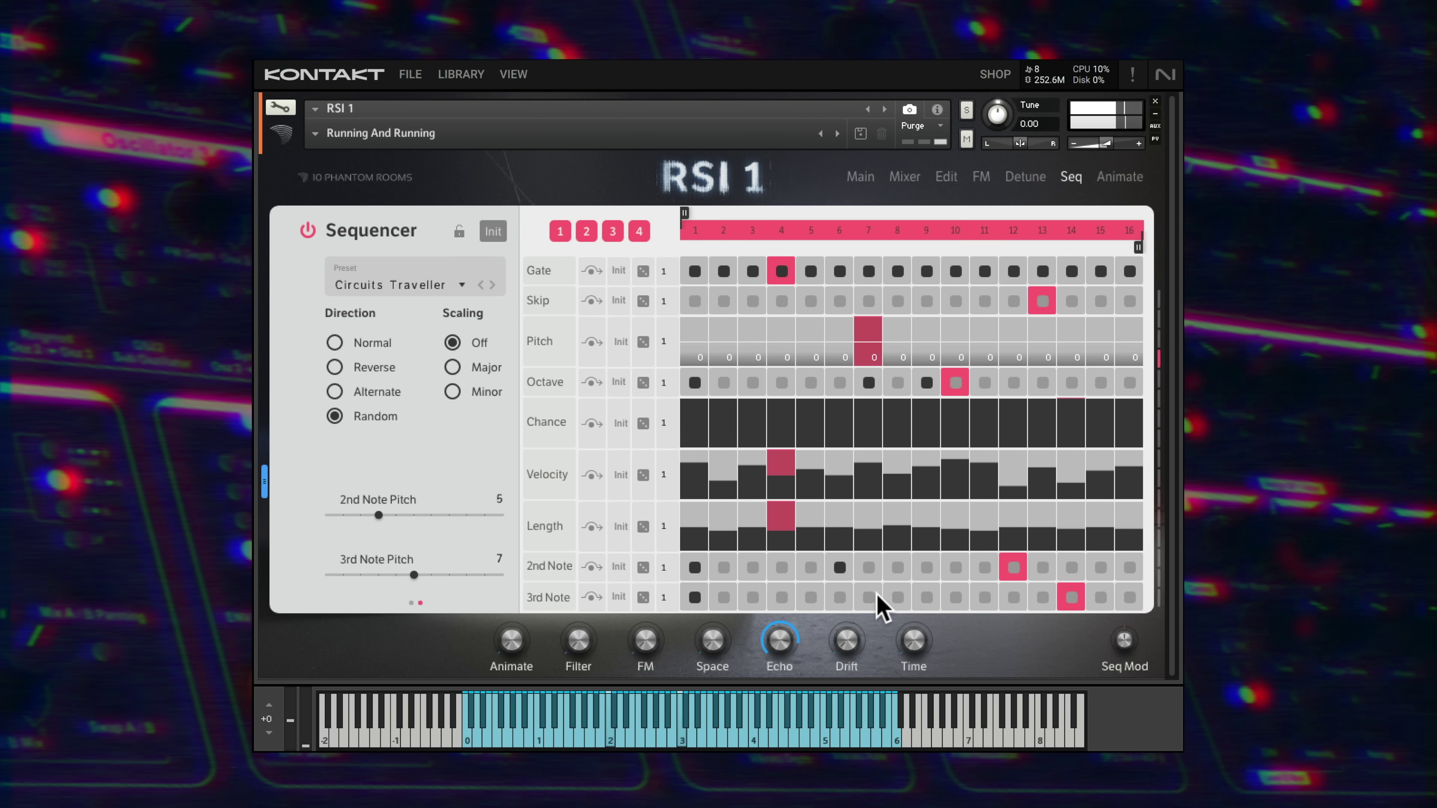
left_click(1042, 597)
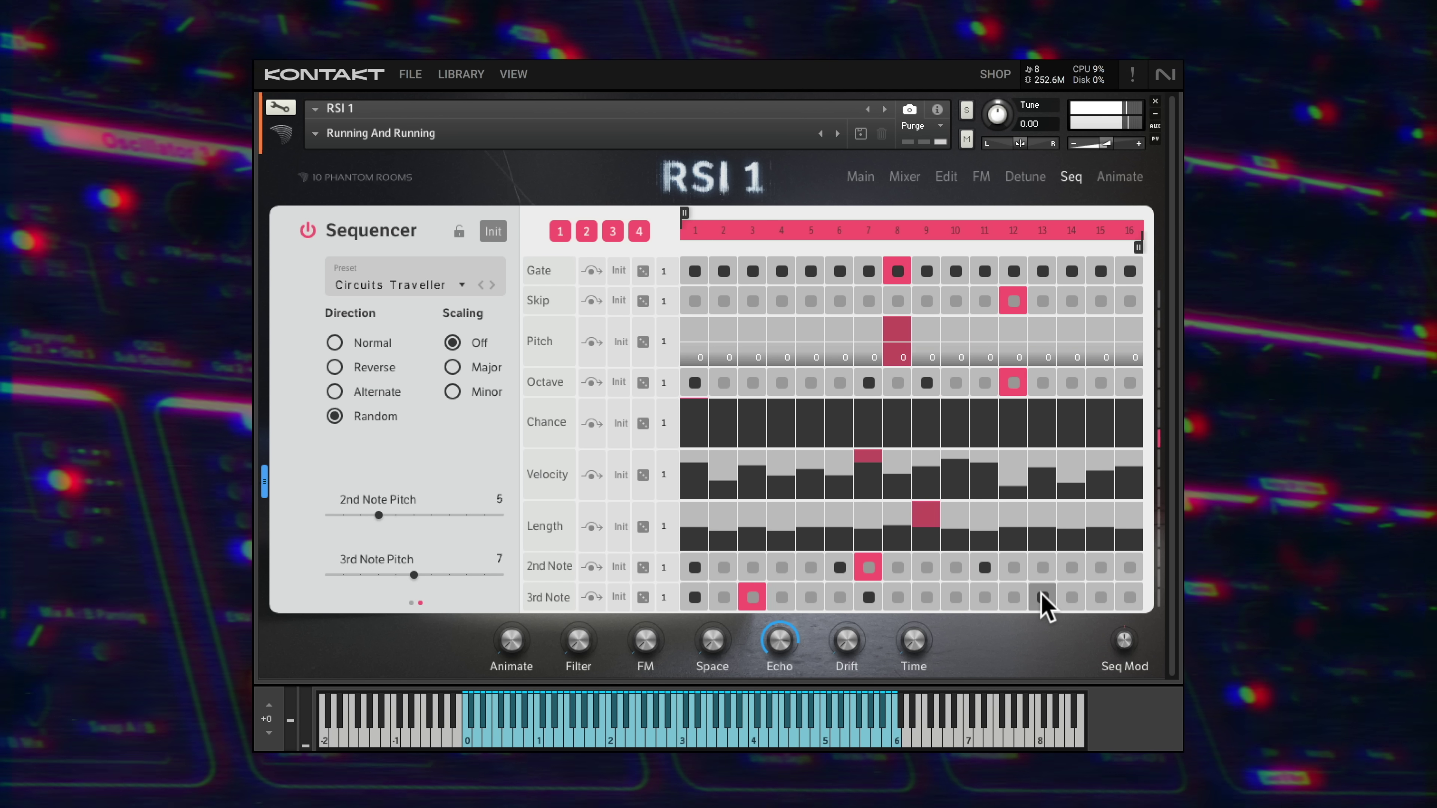
- Try the Alternate direction again and set the sequencer's direction to Normal
left_click(334, 392)
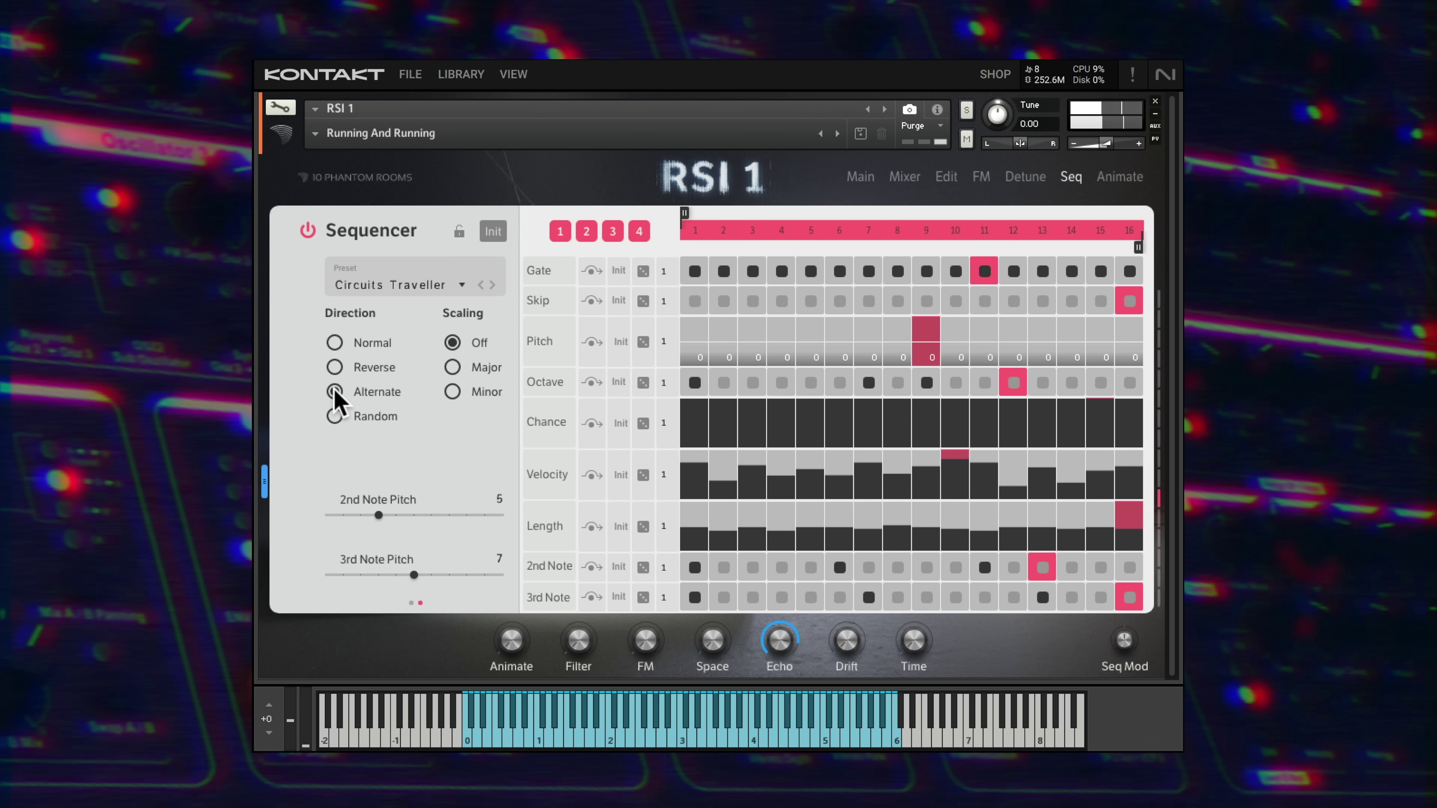
left_click(334, 342)
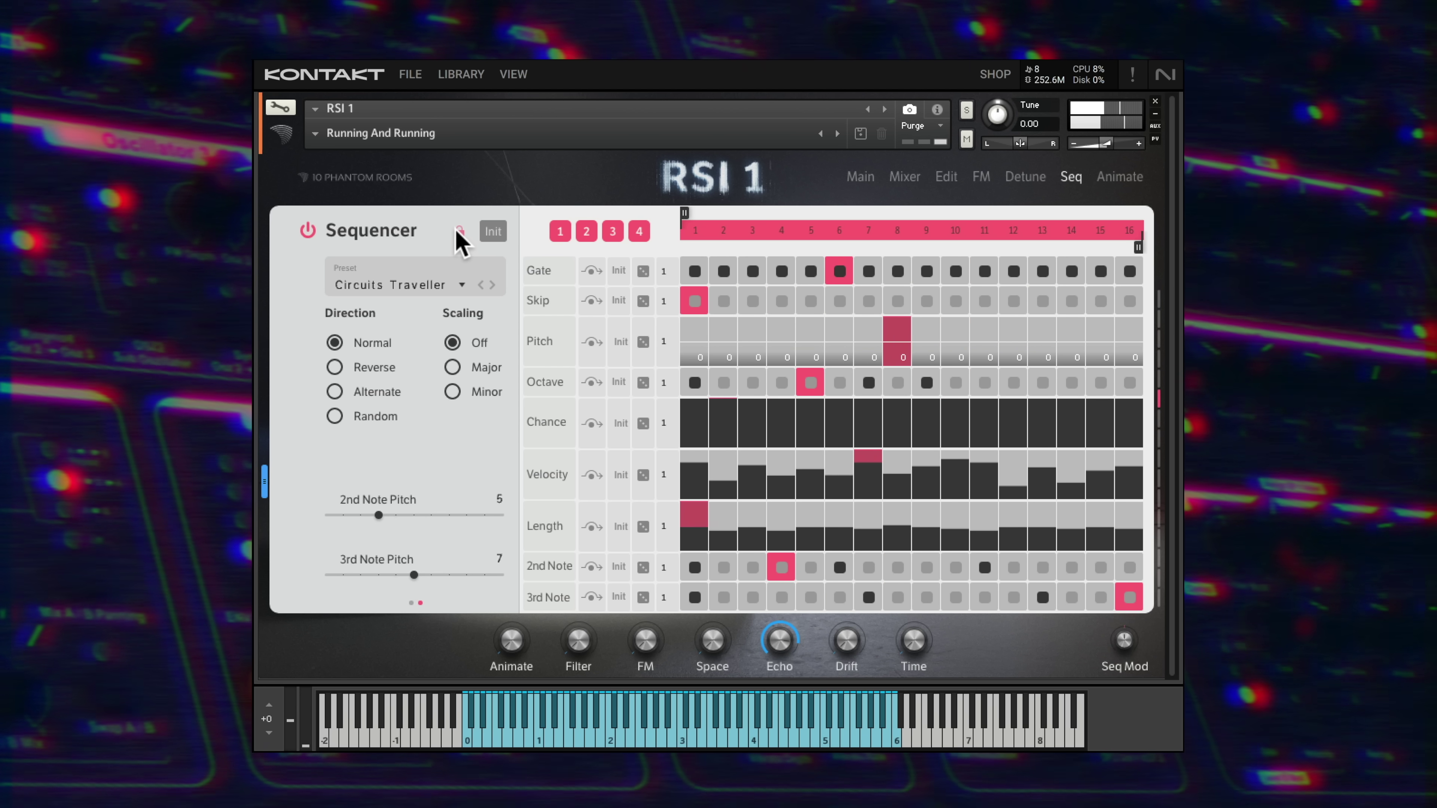
- Go back through the snapshots to Laser Dance, auditioning Old PAL 4000 and Music 1979 on the way
left_click(820, 133)
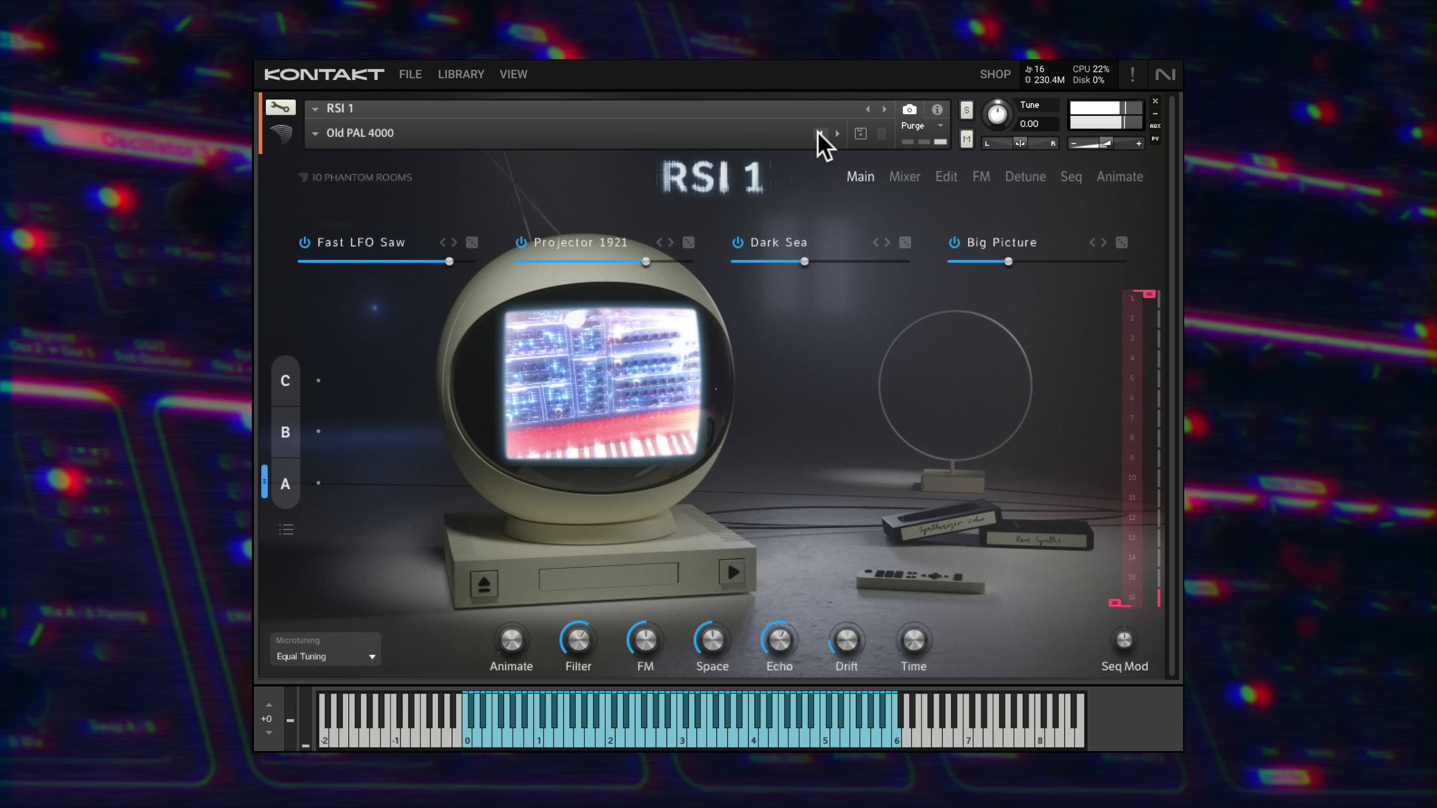
left_click(820, 132)
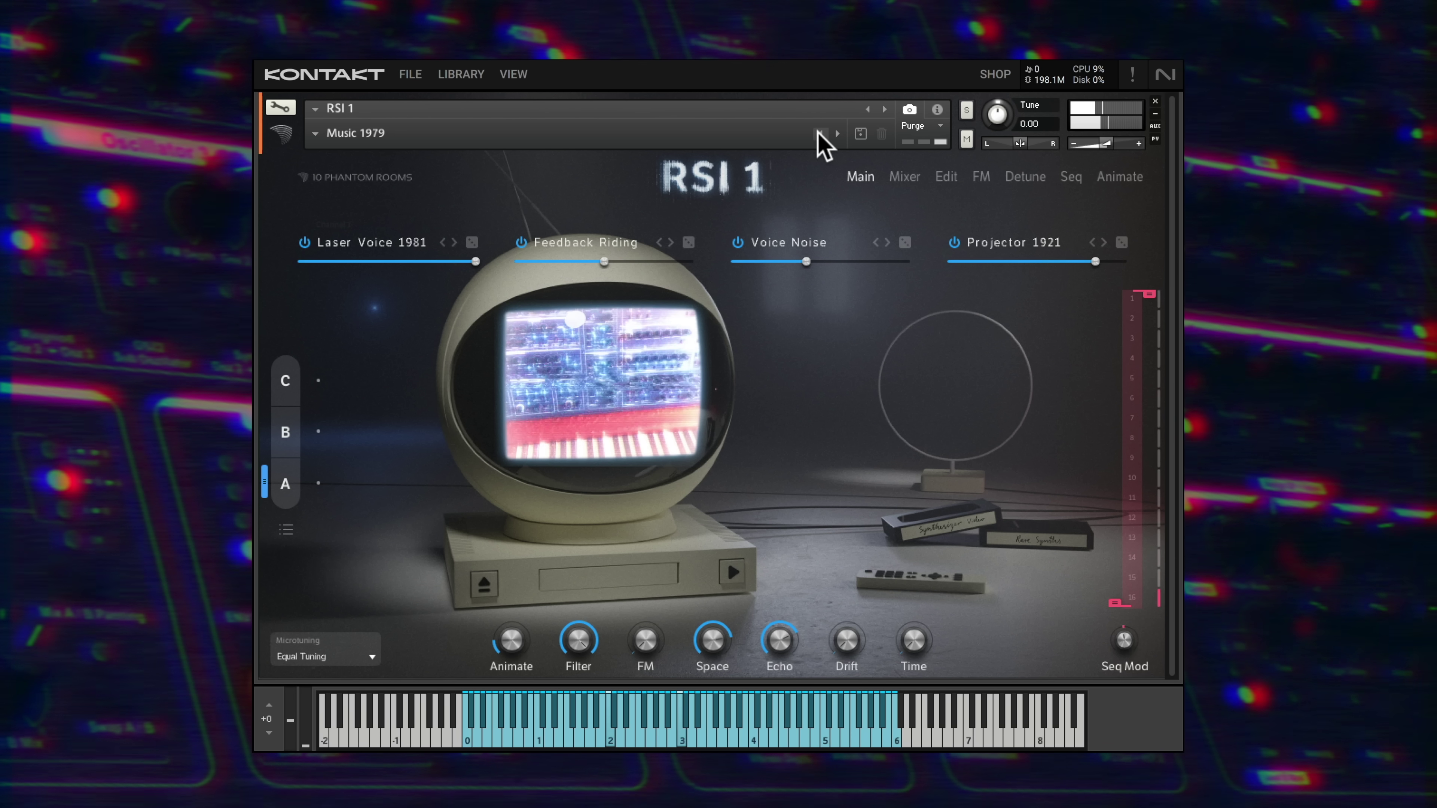
left_click(819, 133)
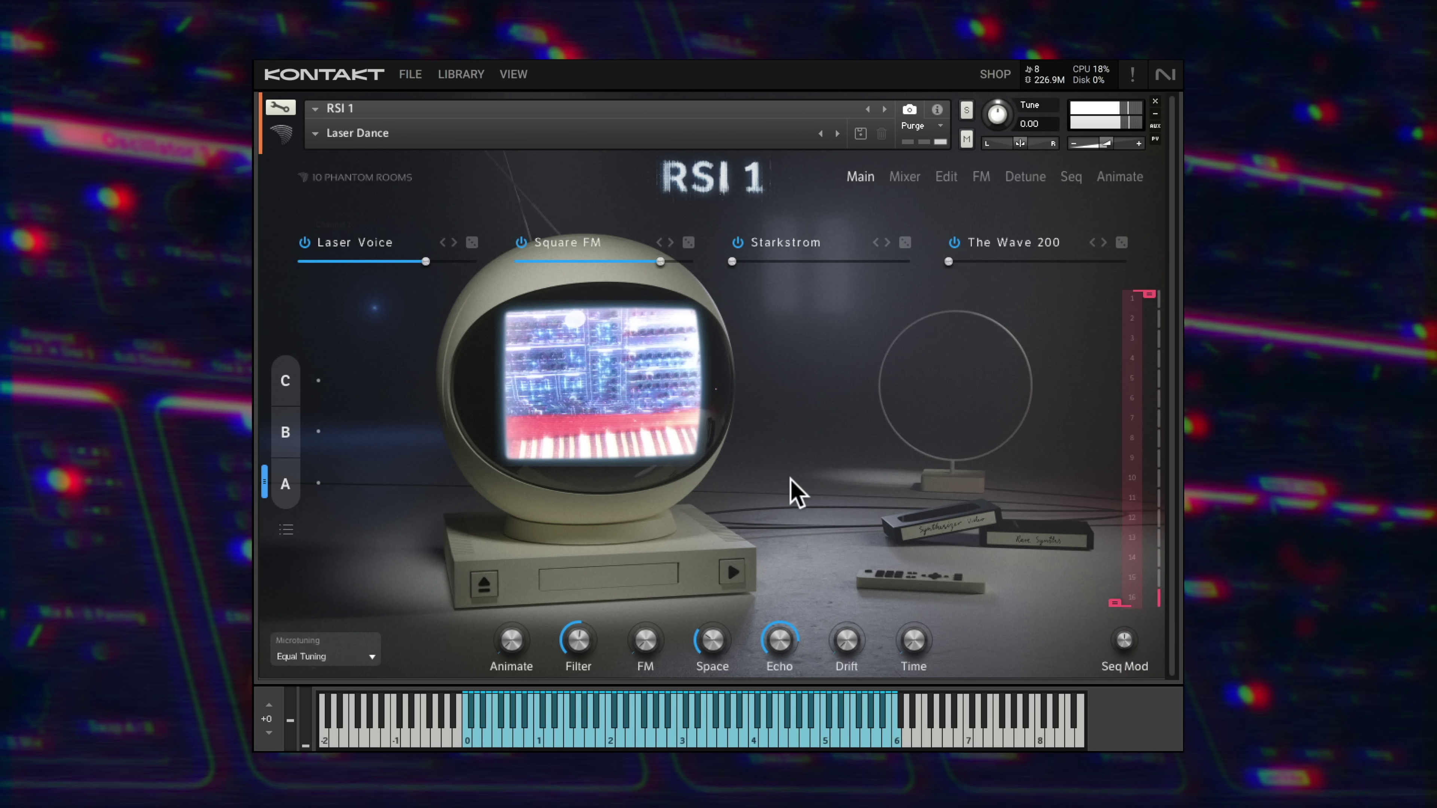
- Shorten the Laser Dance sequence to its first five steps on the Main page, and restore the full 16-step range
left_click_drag(1115, 603, 1115, 366)
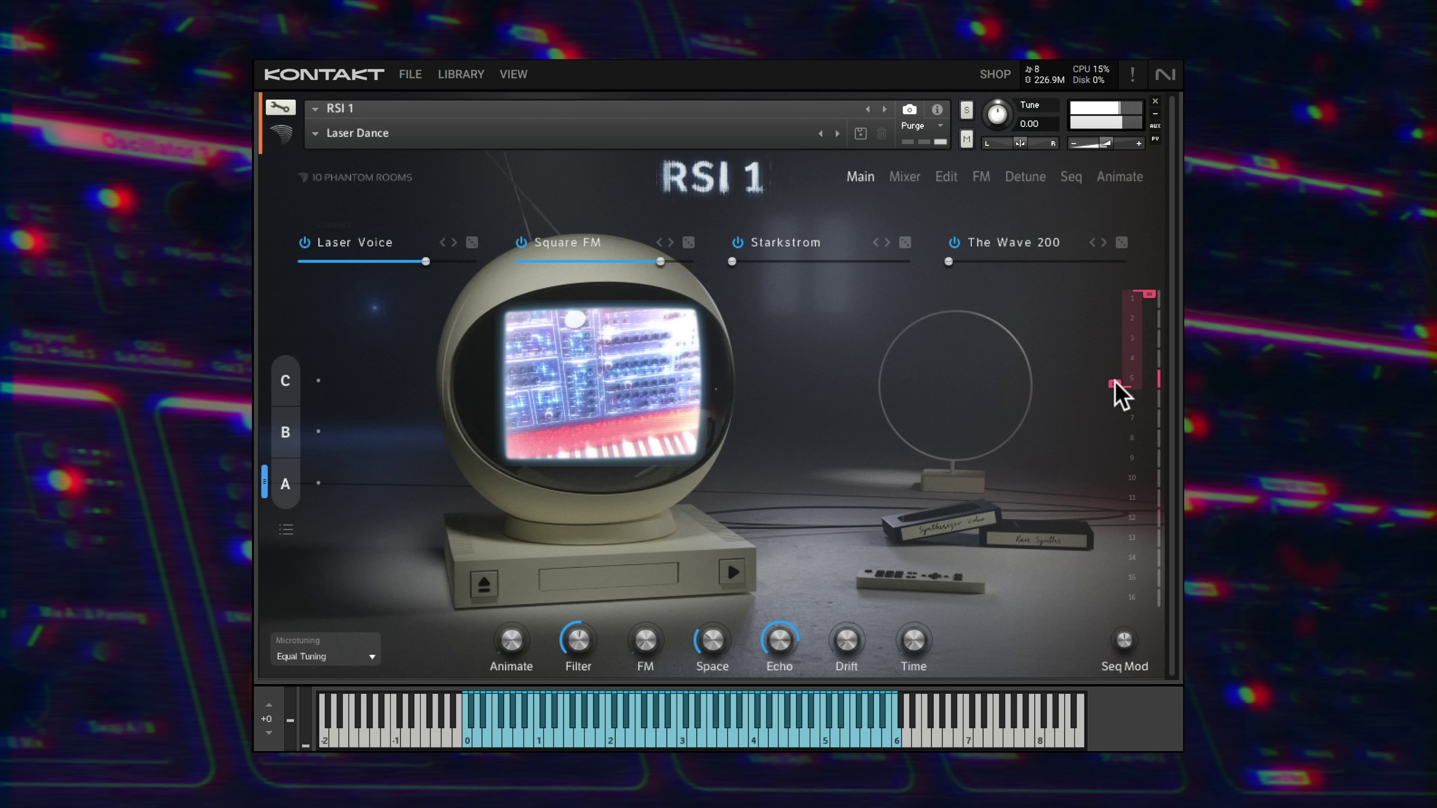
left_click_drag(1113, 395, 1113, 599)
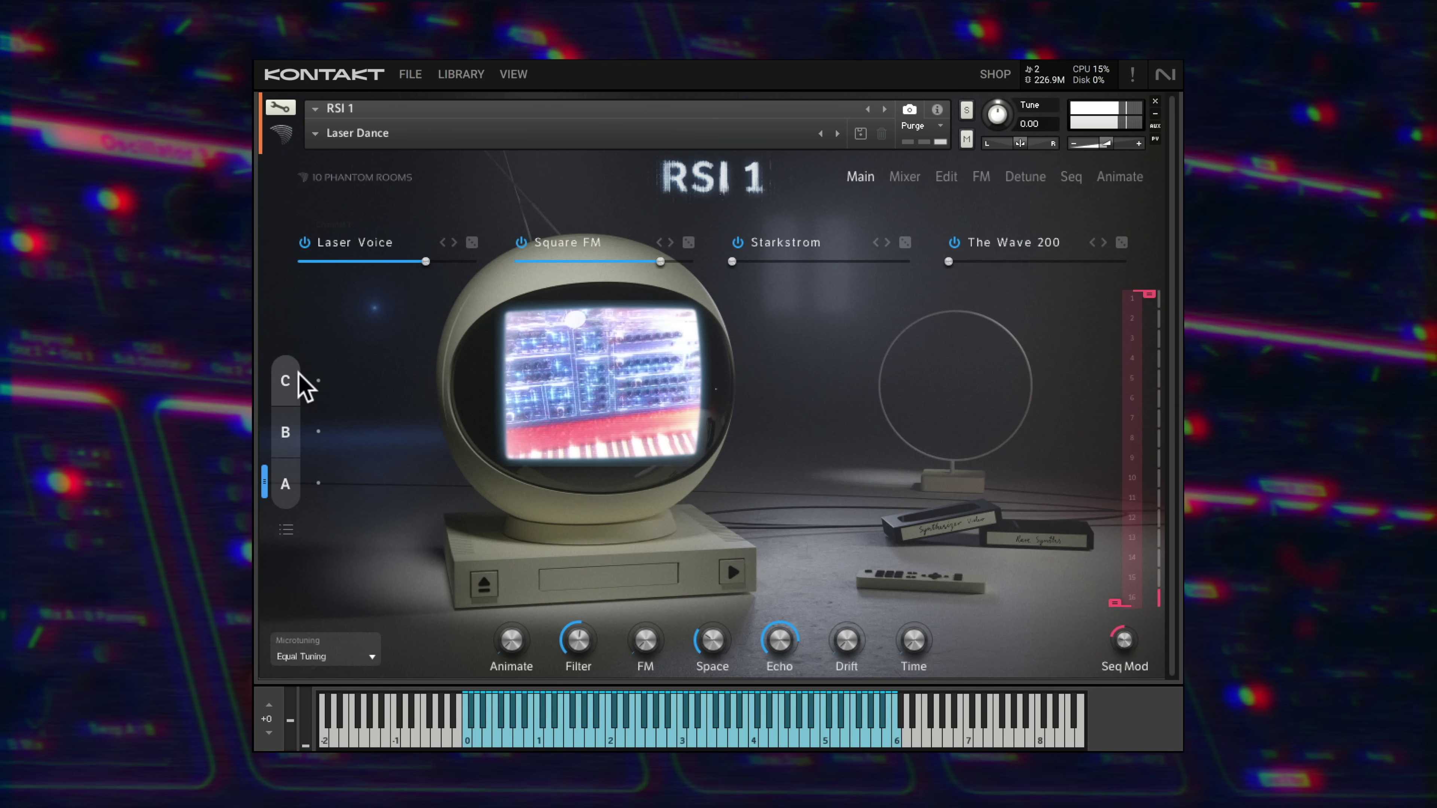
- Turn the Seq Mod amount of Laser Dance up and try the scene morph slider near scene A
left_click_drag(1123, 645, 1110, 582)
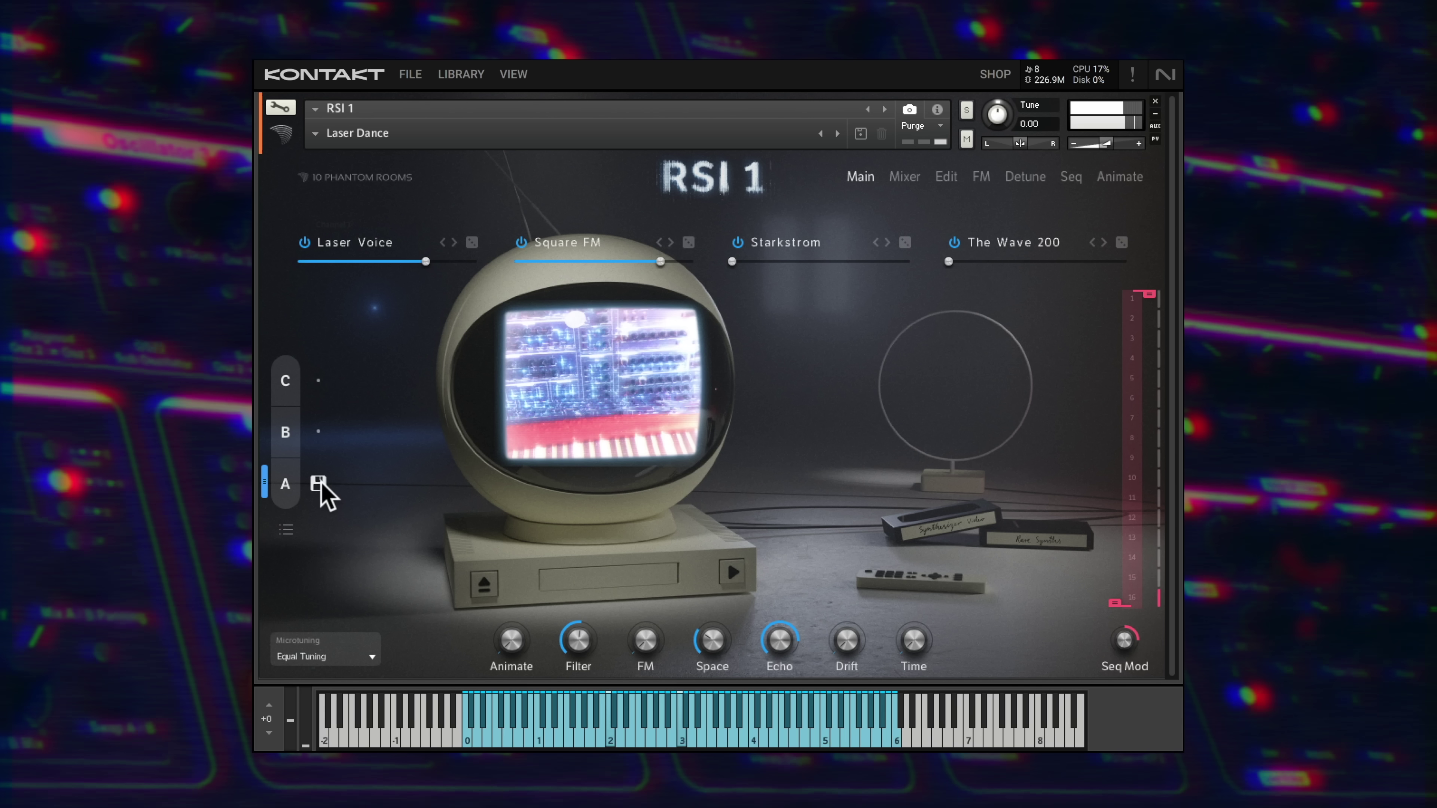
mouse_move(268, 482)
left_mouse_down()
mouse_move(264, 378)
mouse_move(263, 487)
left_mouse_up()
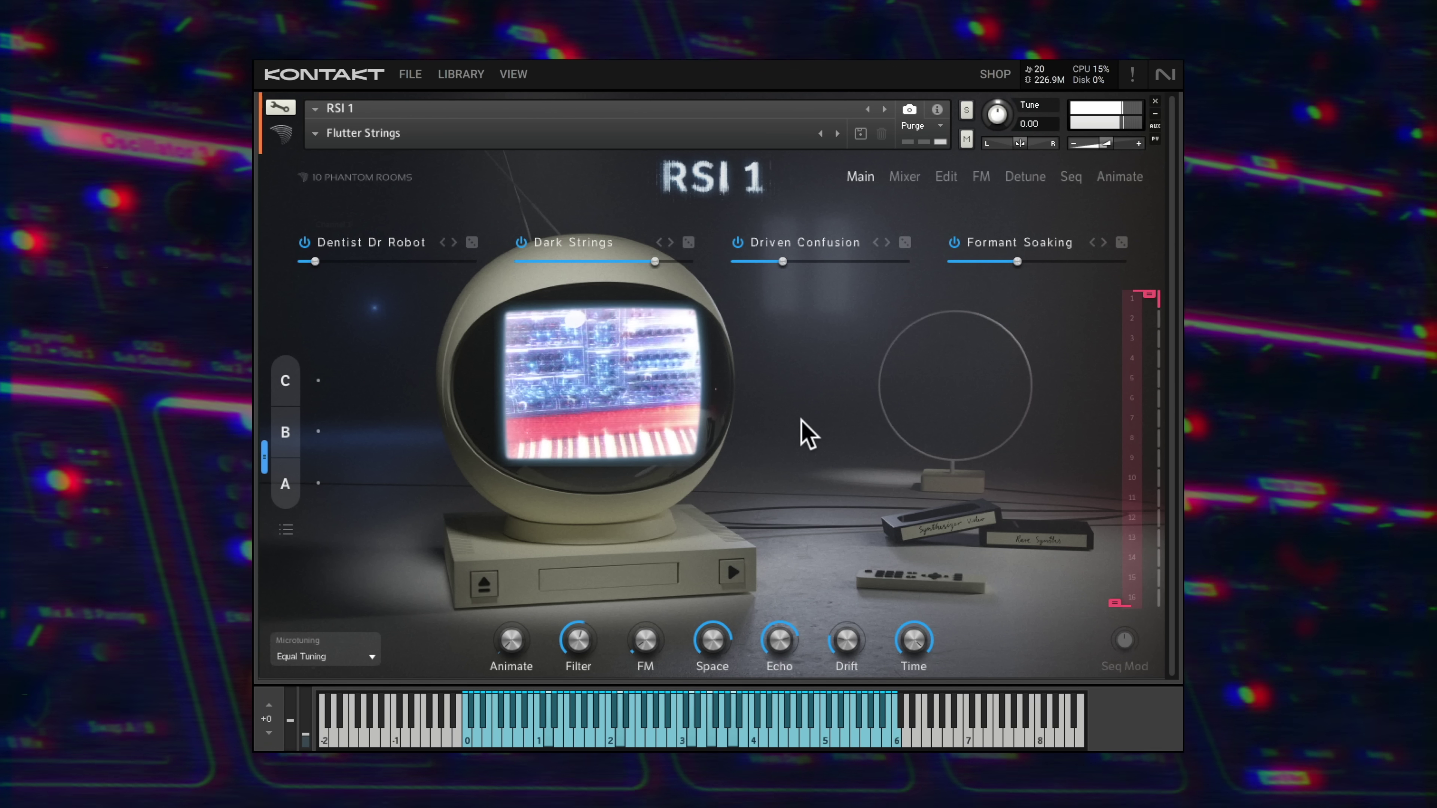
- On the Detune page, detune the four Flutter Strings channels to 11, -10, 20 and -21 ct
left_click(1025, 178)
left_click_drag(394, 270, 427, 270)
left_click_drag(605, 269, 583, 271)
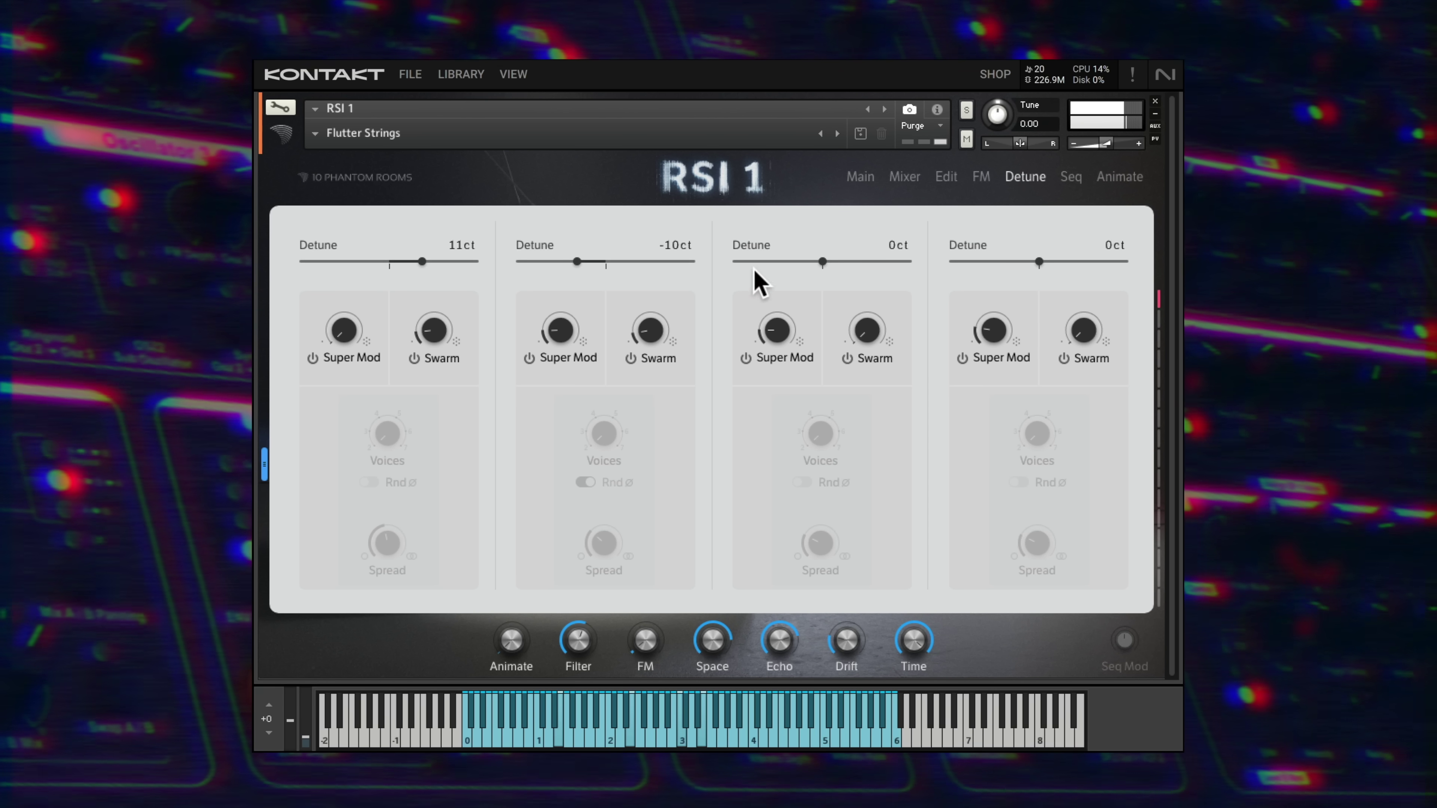
left_click_drag(823, 266, 881, 269)
left_click_drag(1035, 272, 974, 272)
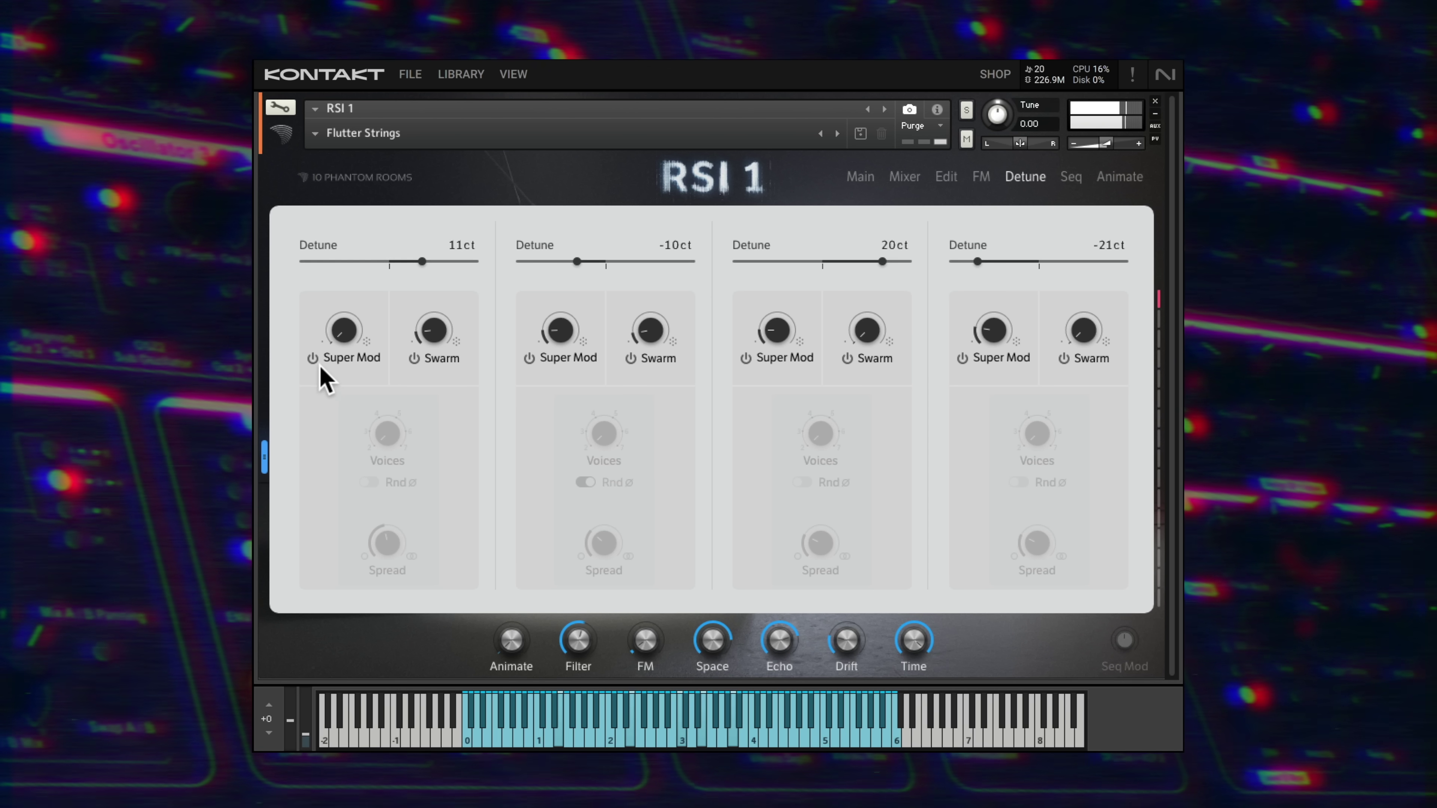
- Enable Super Mod and Swarm on the first two channels and raise their amounts
left_click(312, 358)
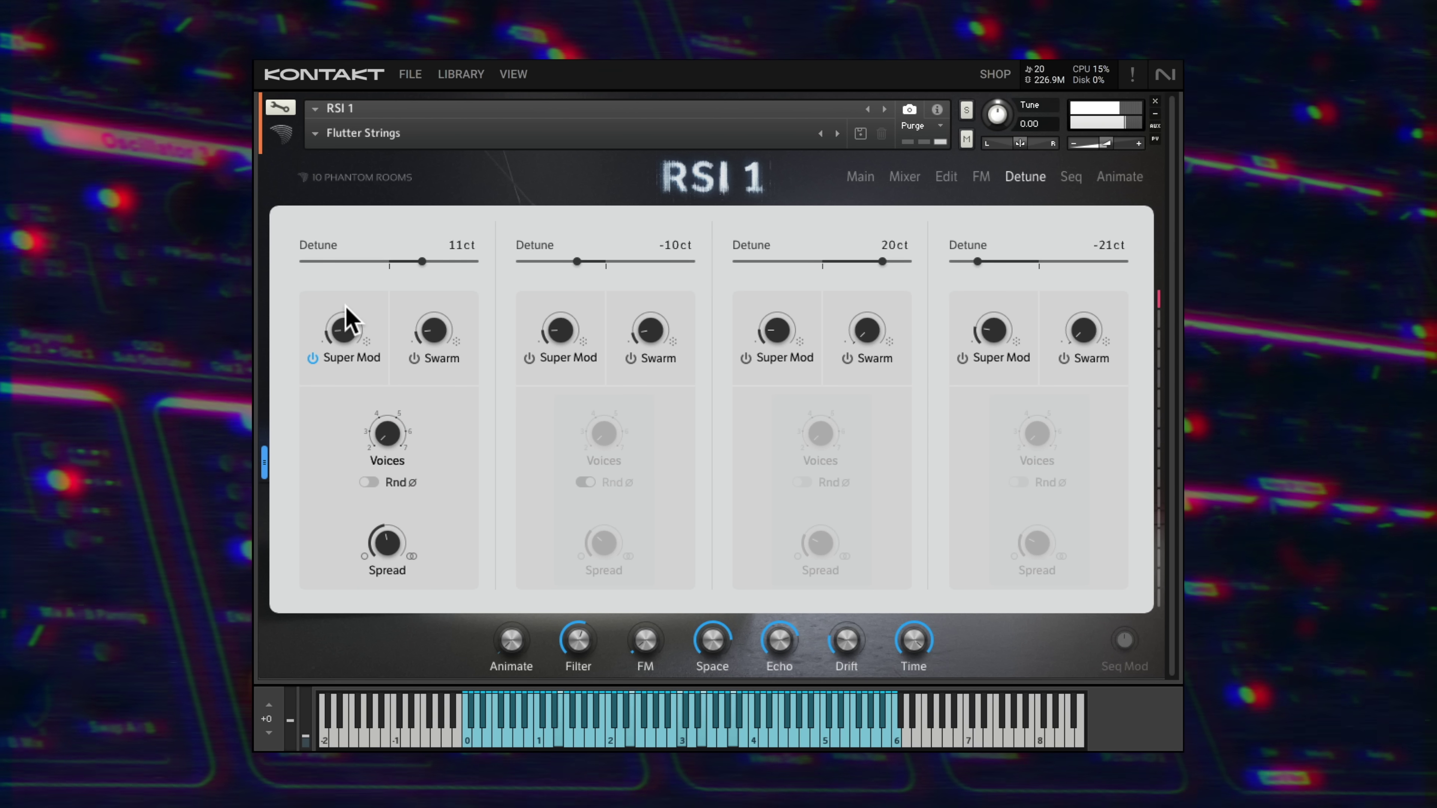
left_click(415, 357)
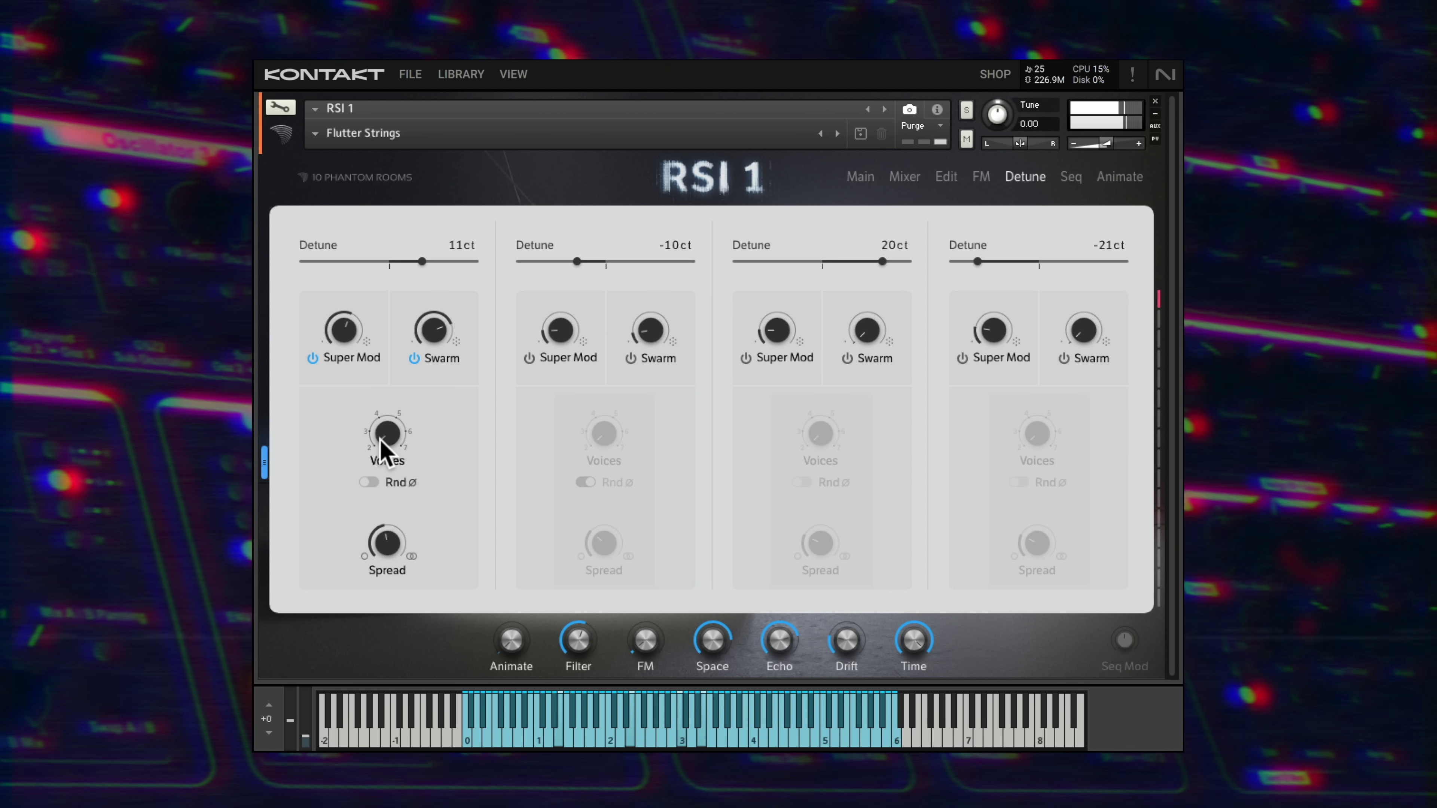
left_click(536, 360)
left_click(630, 357)
left_click_drag(656, 326, 651, 305)
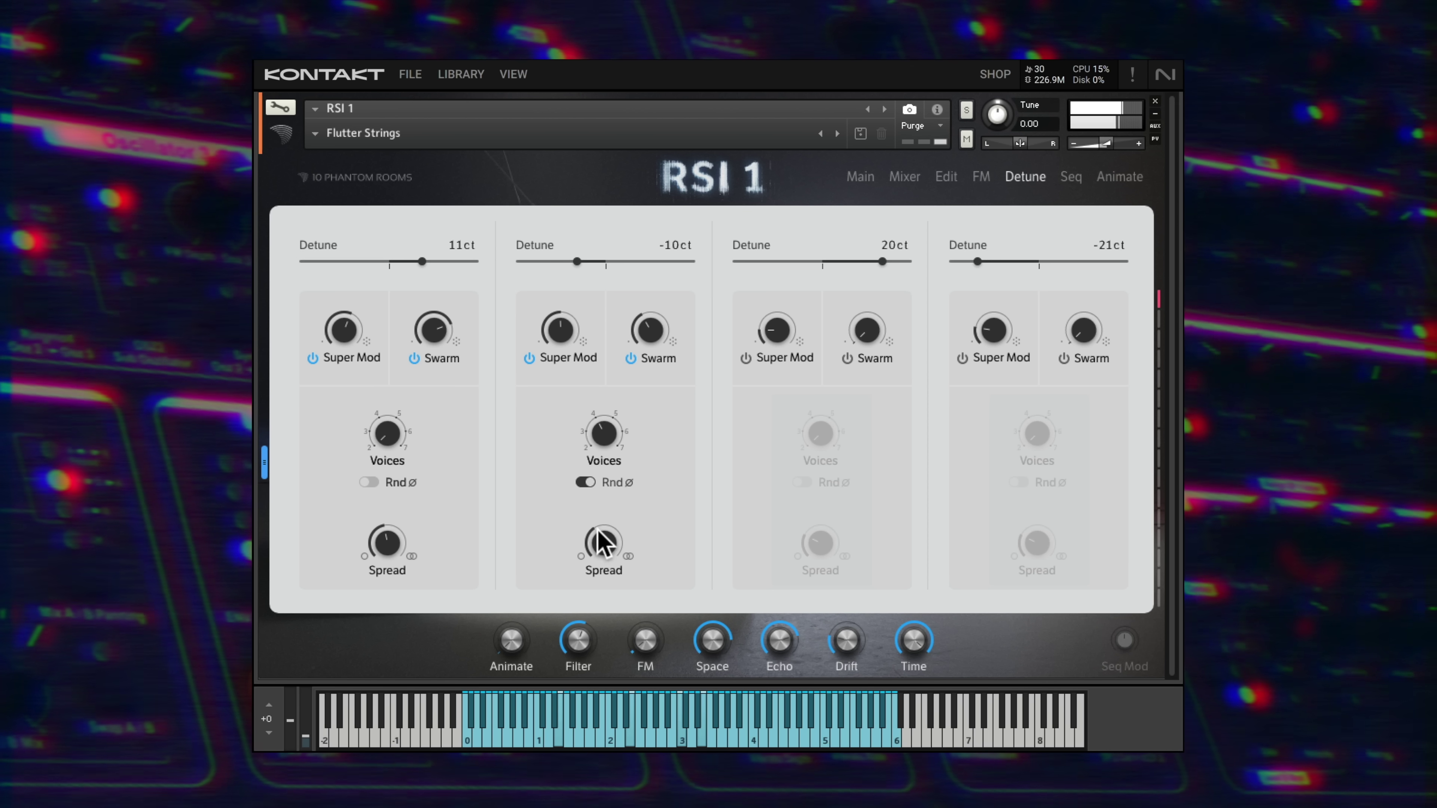
- Enable Super Mod and Swarm on channels 3 and 4, switching on random phase and raising Spread for channel 3
left_click(745, 357)
left_click(846, 358)
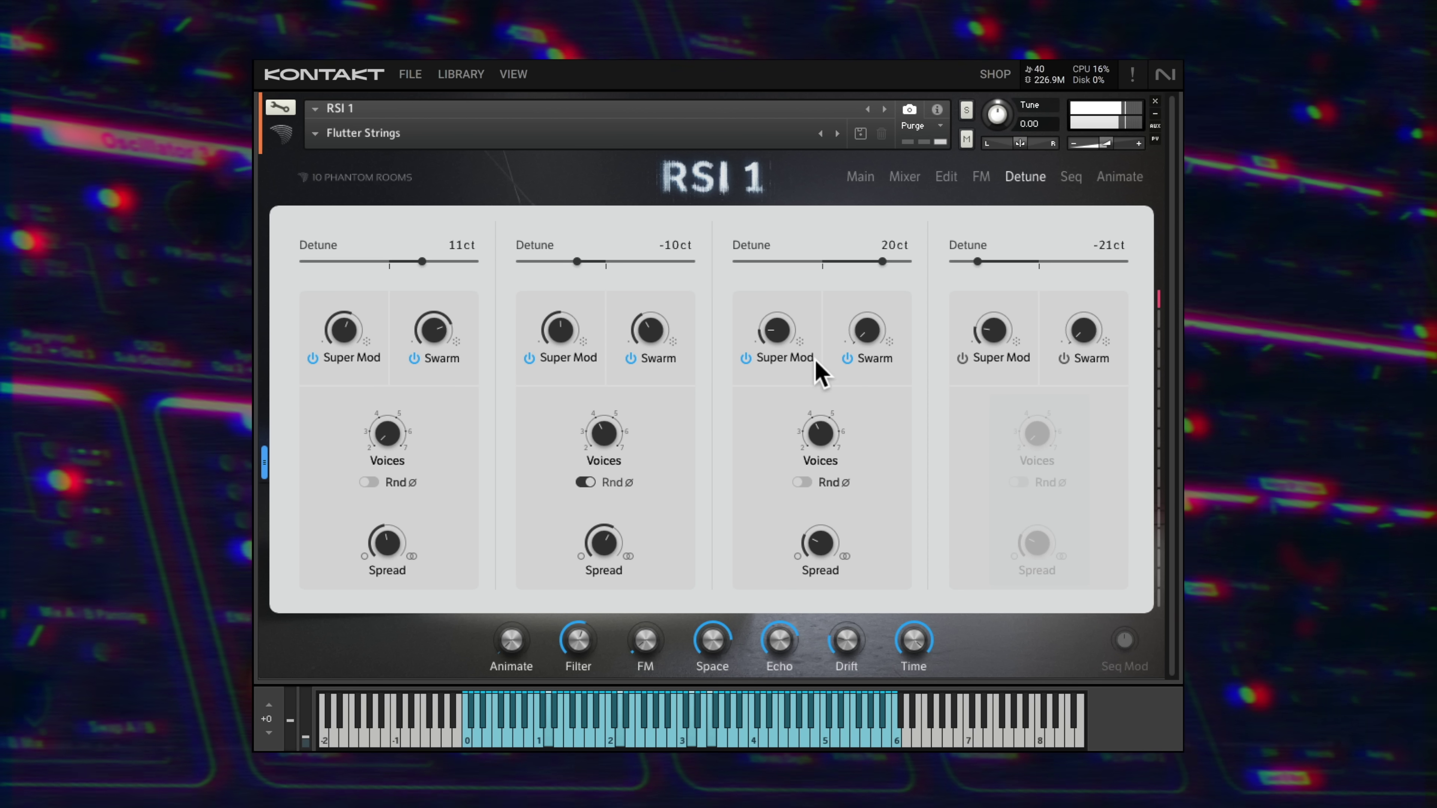
left_click(802, 482)
left_click_drag(821, 552, 826, 515)
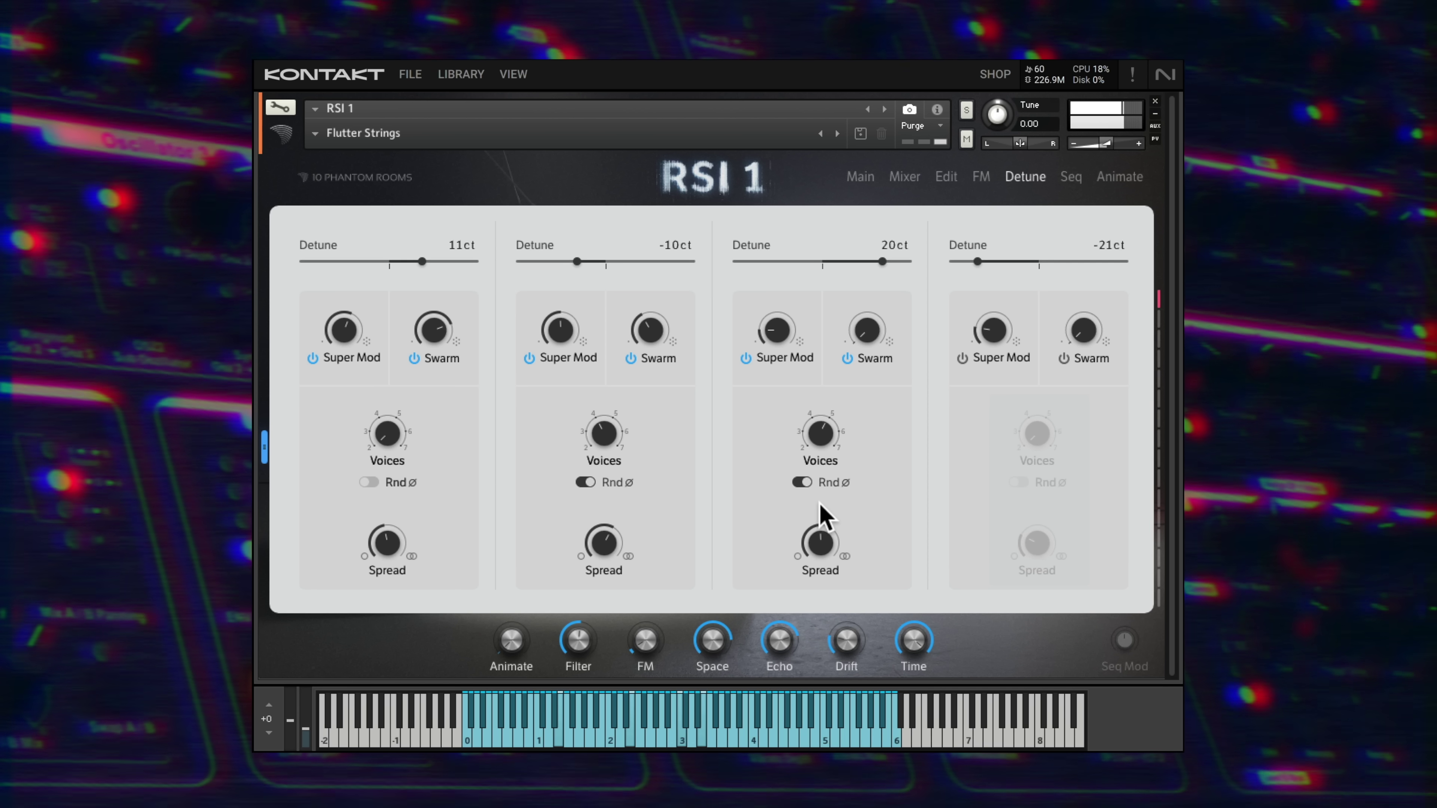
left_click(962, 358)
left_click(1063, 358)
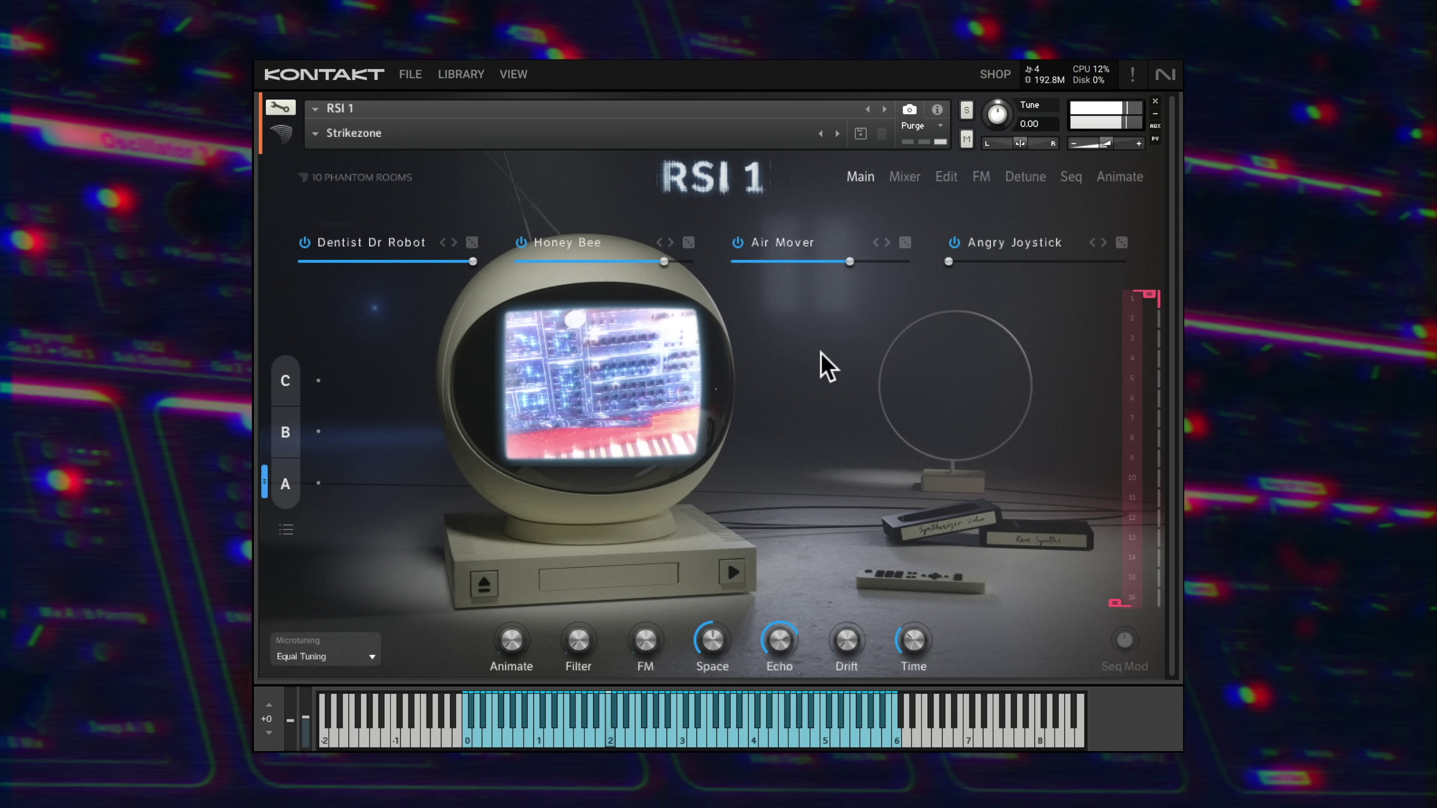
- On the FM page of the Strikezone snapshot, set channel 1's FM Intensity to 39%
left_click(980, 177)
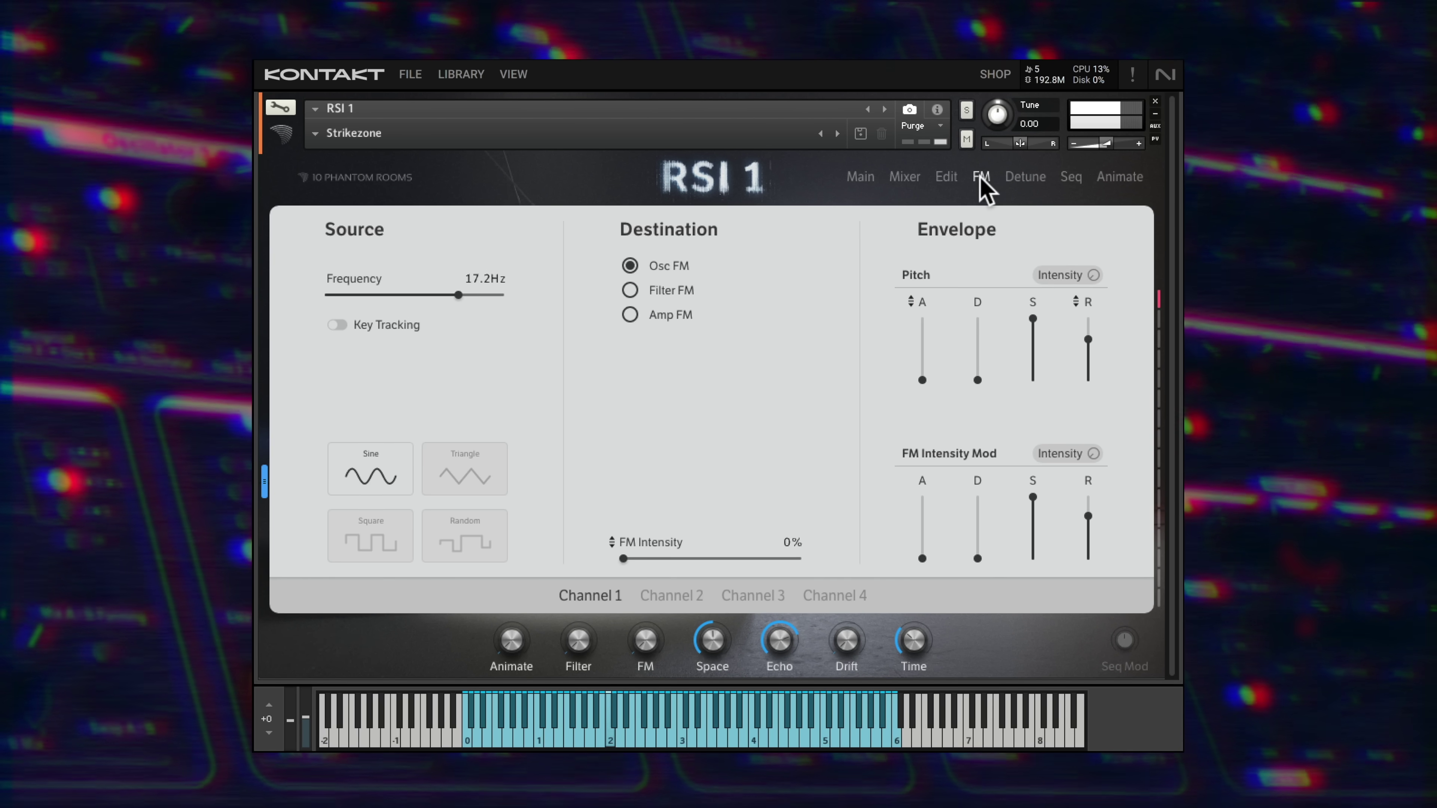
left_click(736, 595)
left_click(598, 598)
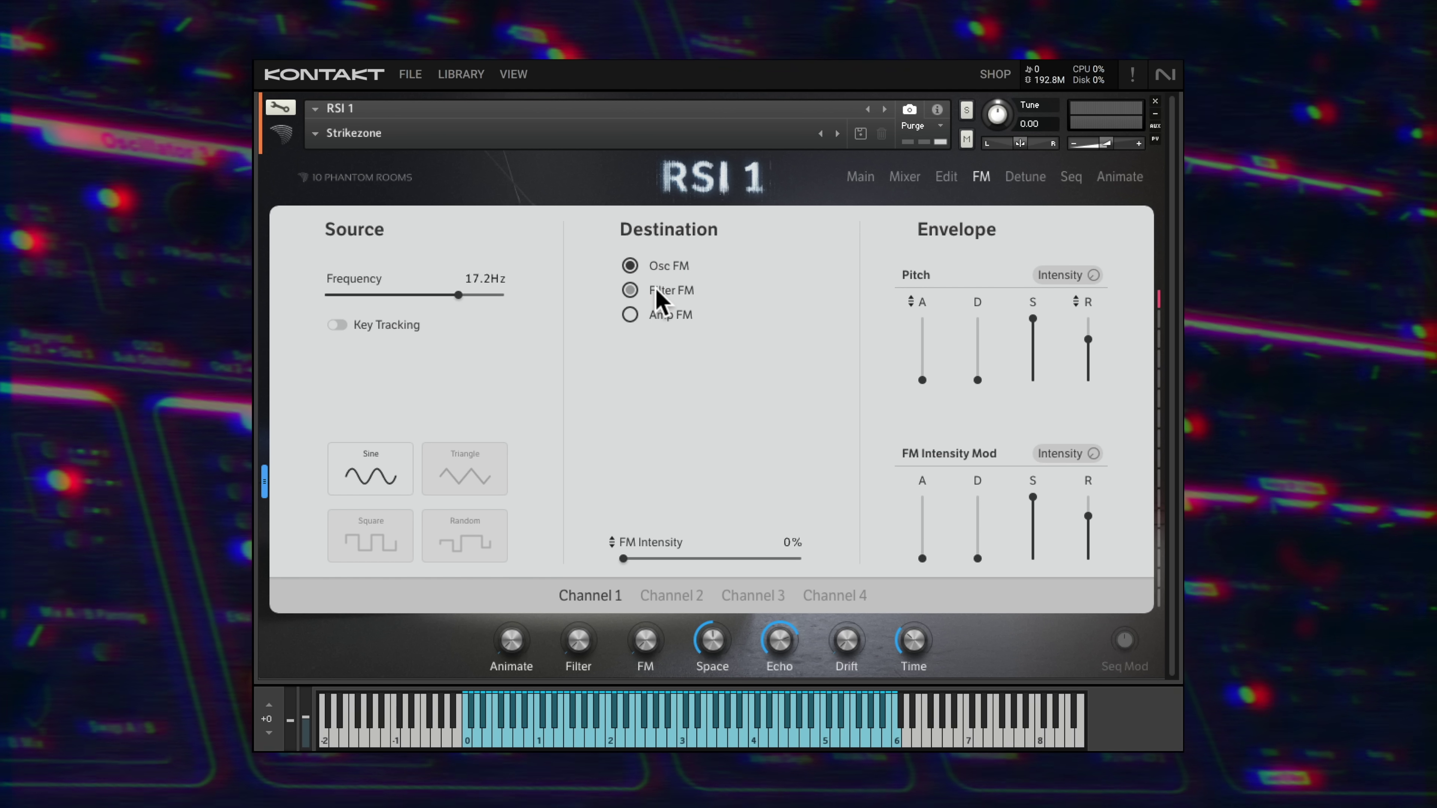
left_click_drag(624, 559, 700, 559)
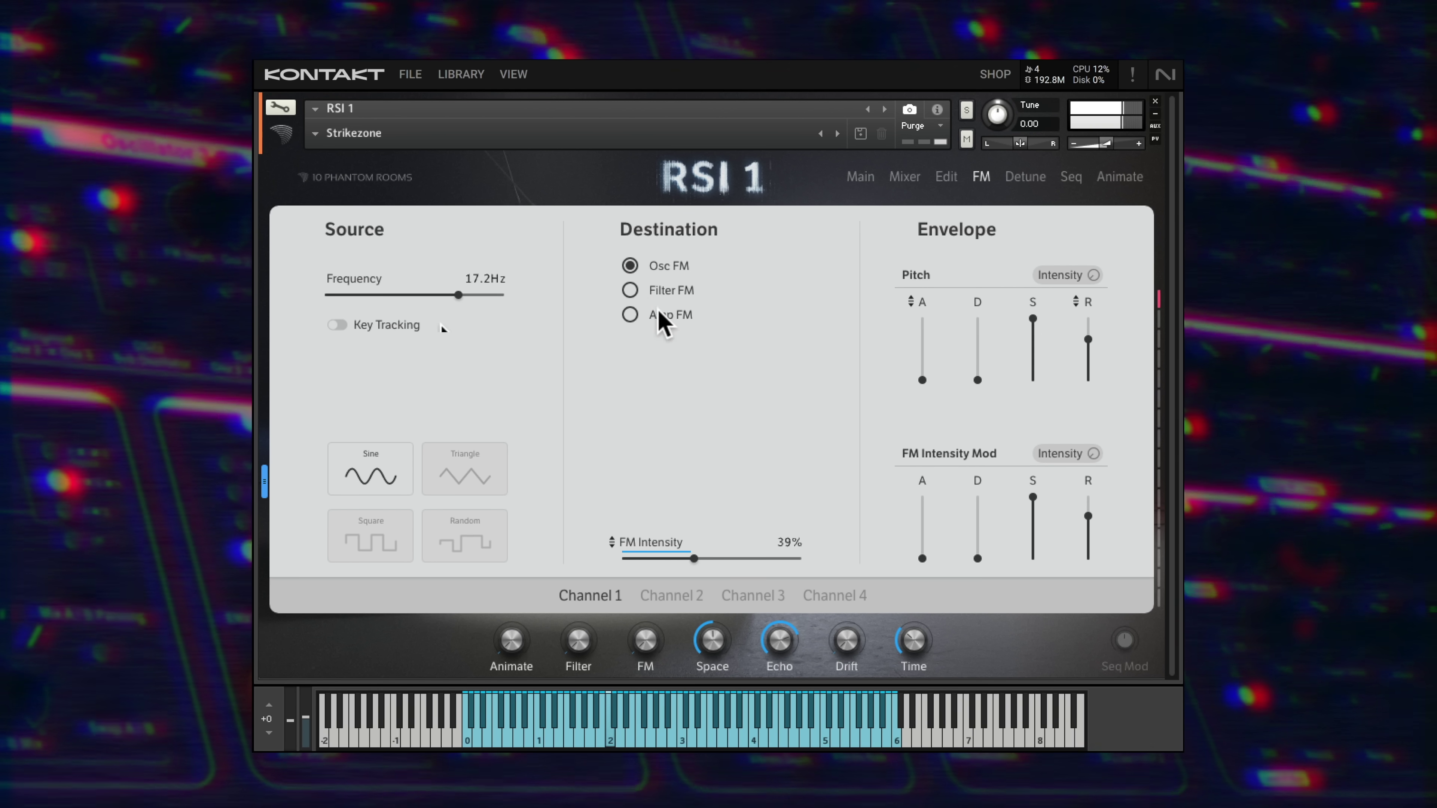
- Try Filter FM, choose Amp FM as the destination, and adjust the attack of the Pitch and FM Intensity Mod envelopes
left_click(631, 291)
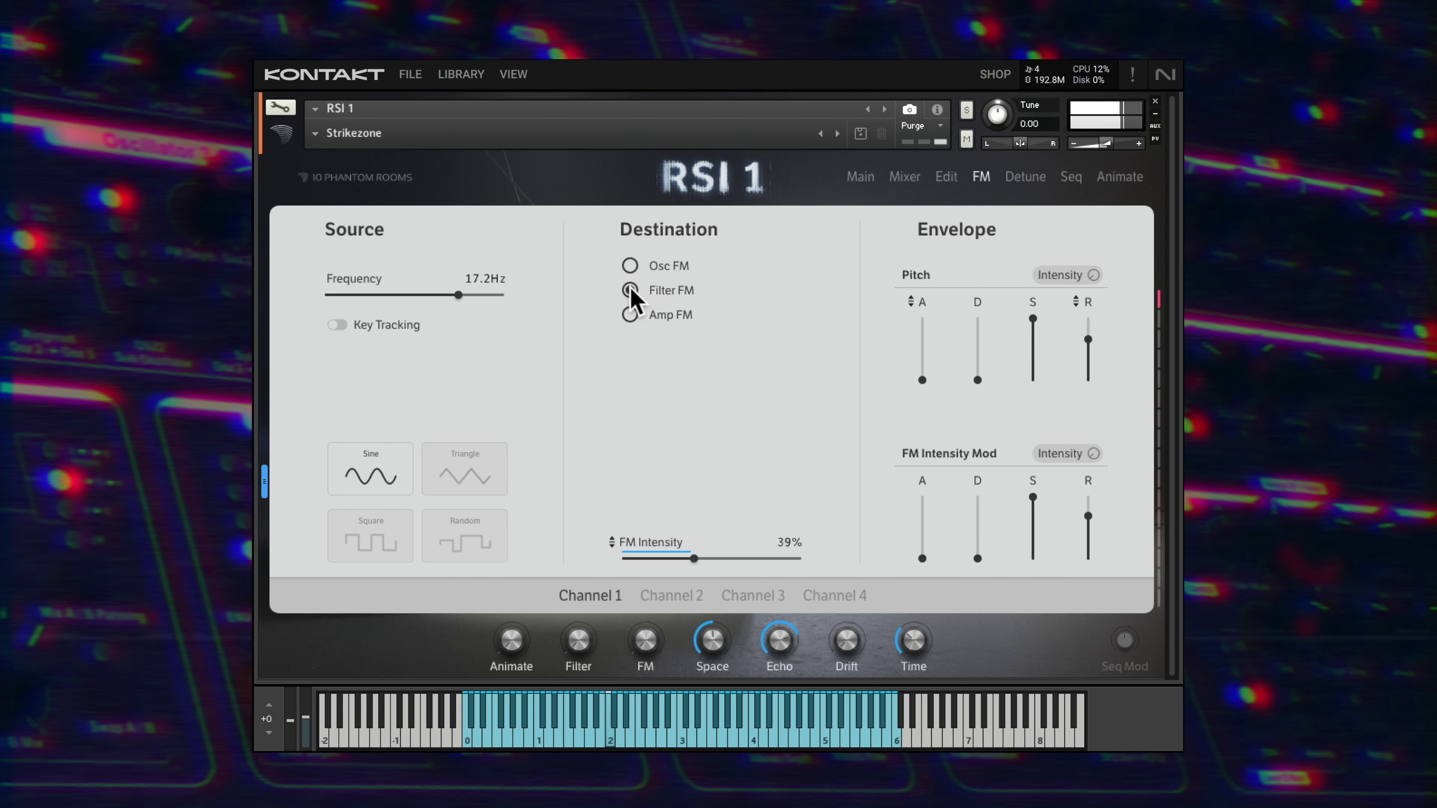
left_click(631, 316)
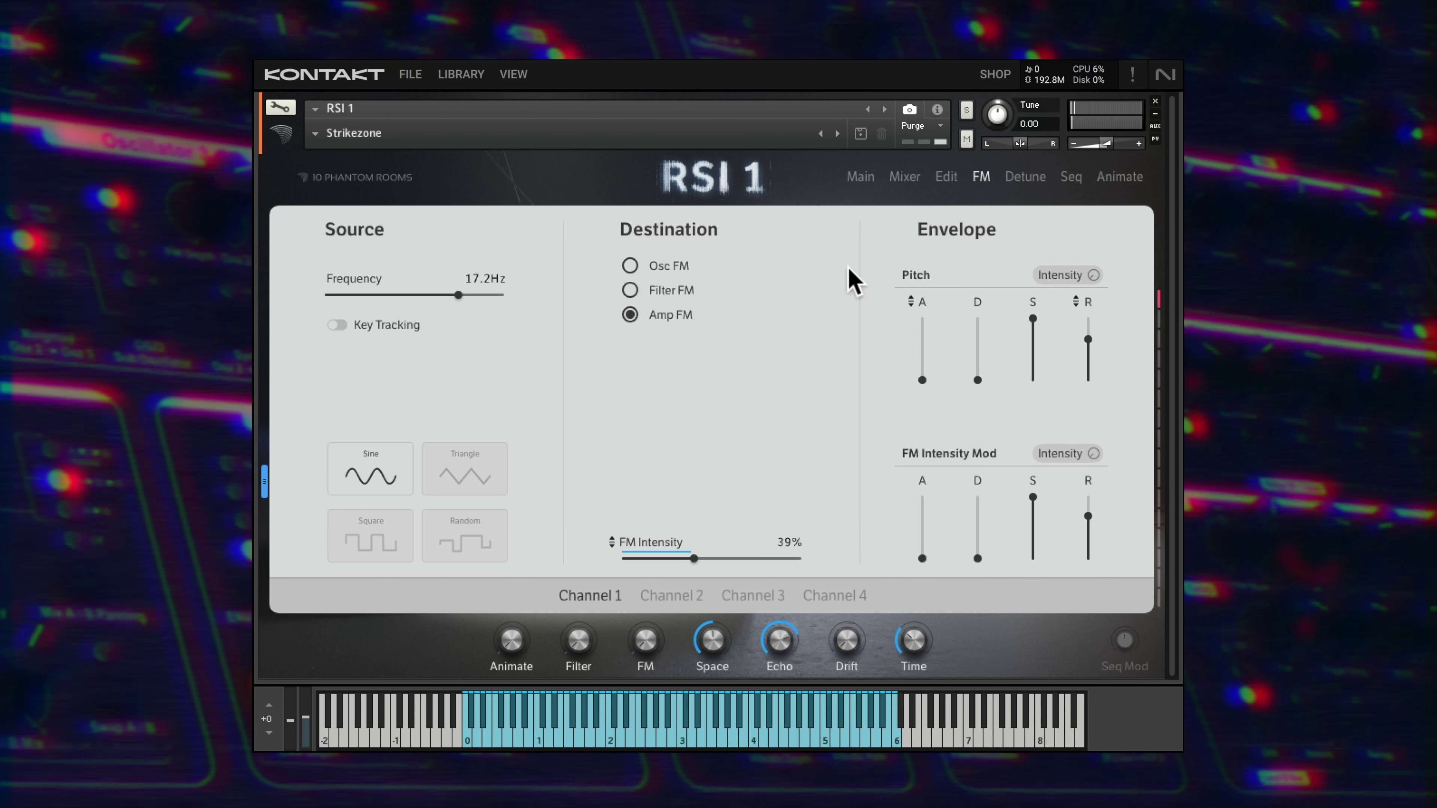
left_click(921, 346)
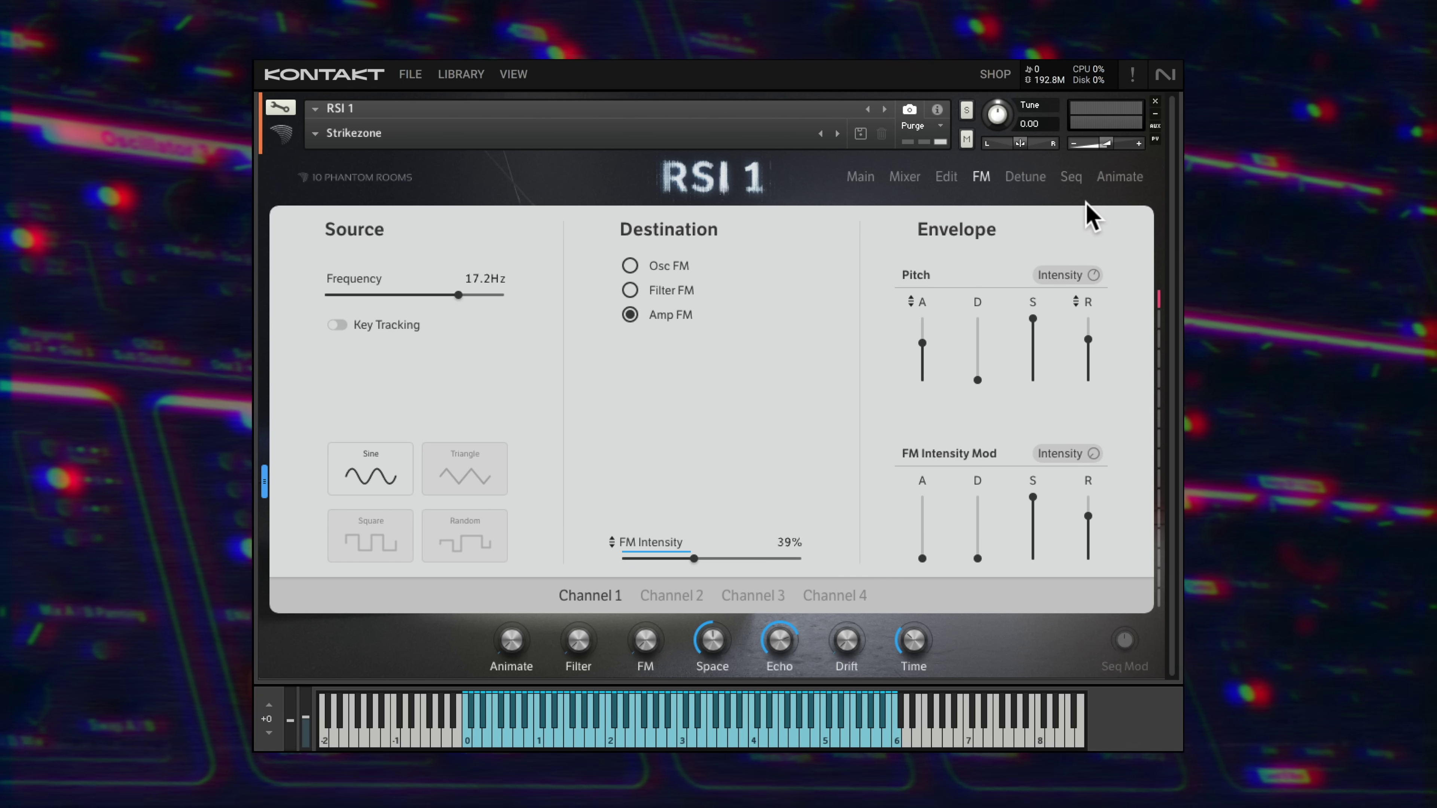
left_click(921, 522)
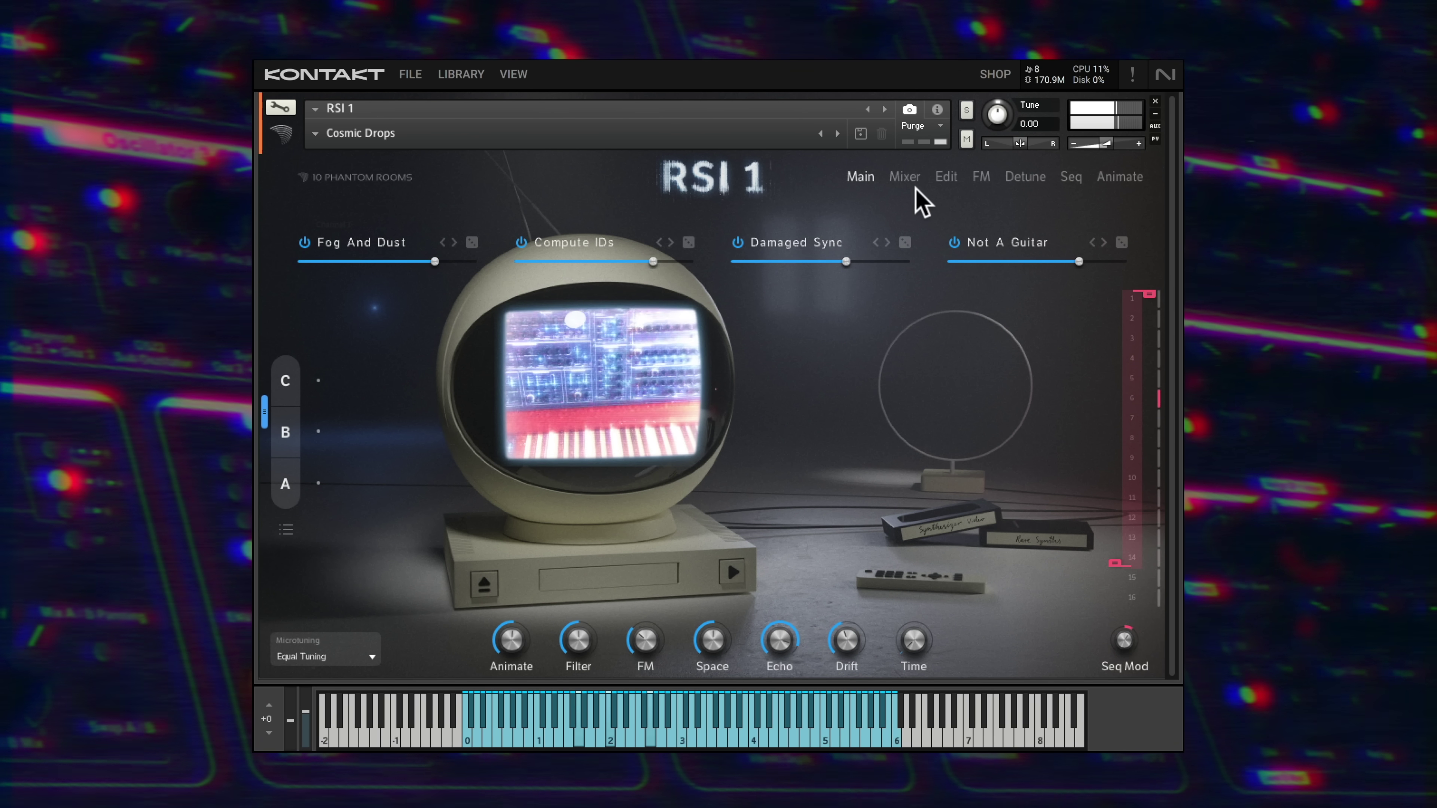
- In the Cosmic Drops mixer, load Rotator and Skreamer as the Fog And Dust channel's two inserts and enable both
left_click(905, 177)
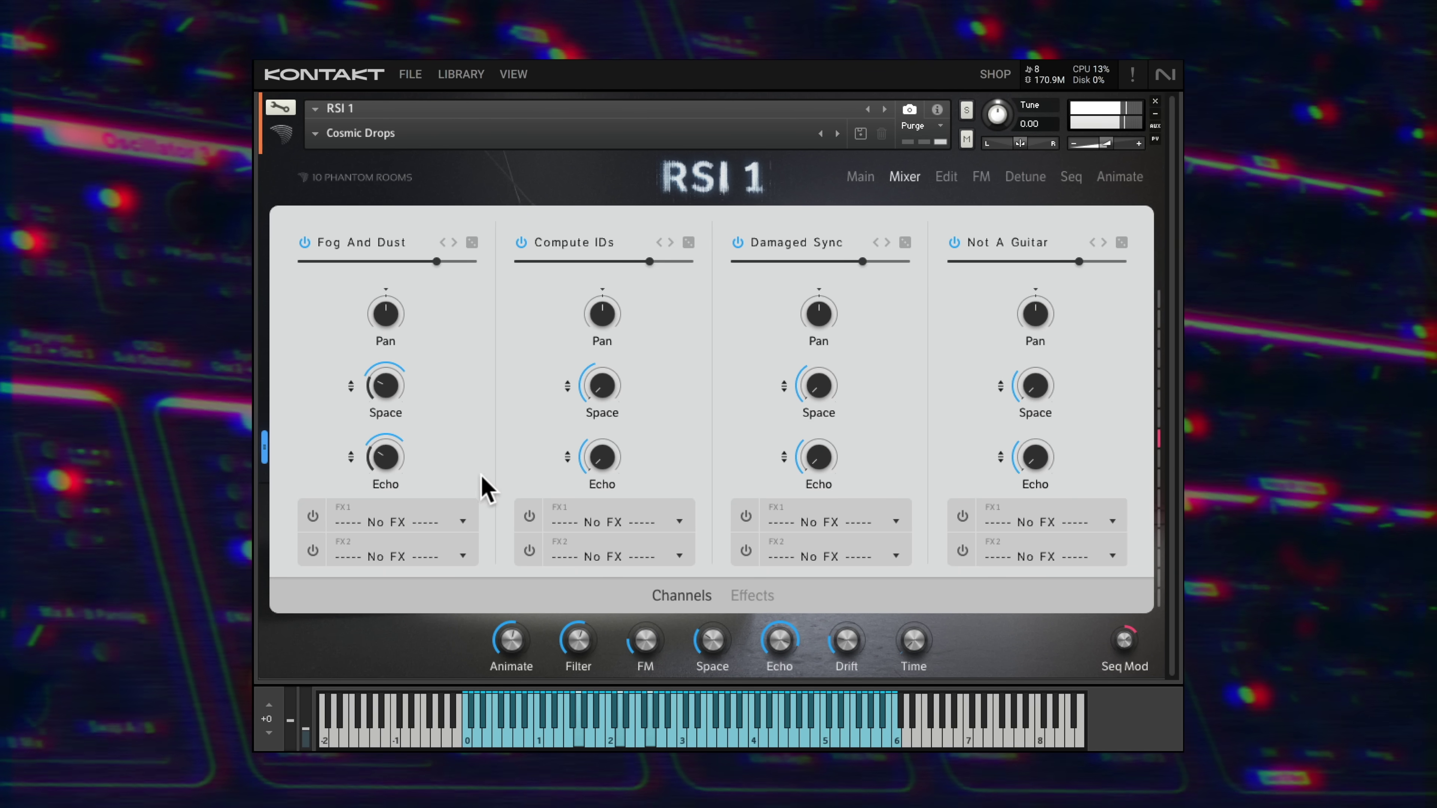
left_click(452, 521)
left_click(397, 640)
left_click(424, 563)
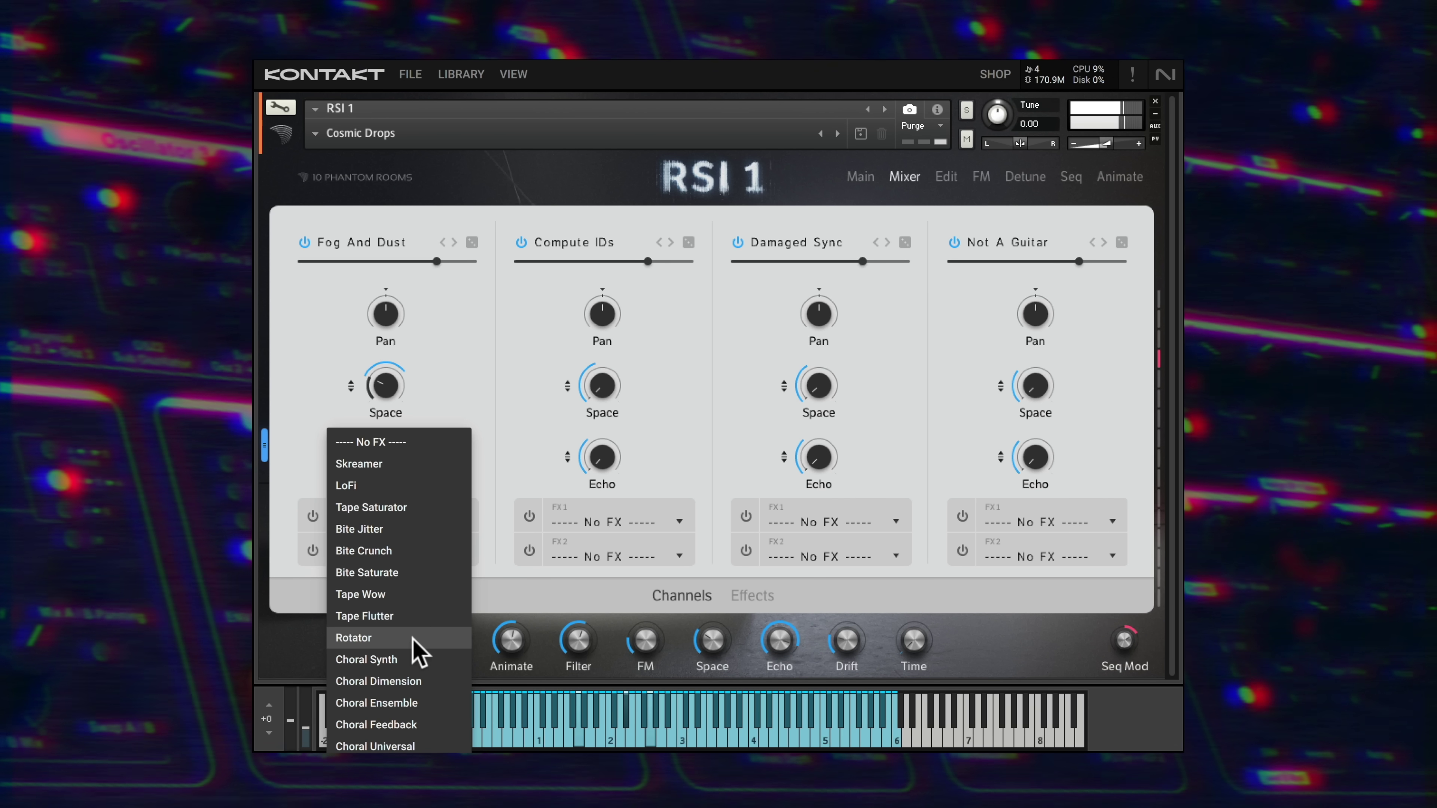
left_click(396, 464)
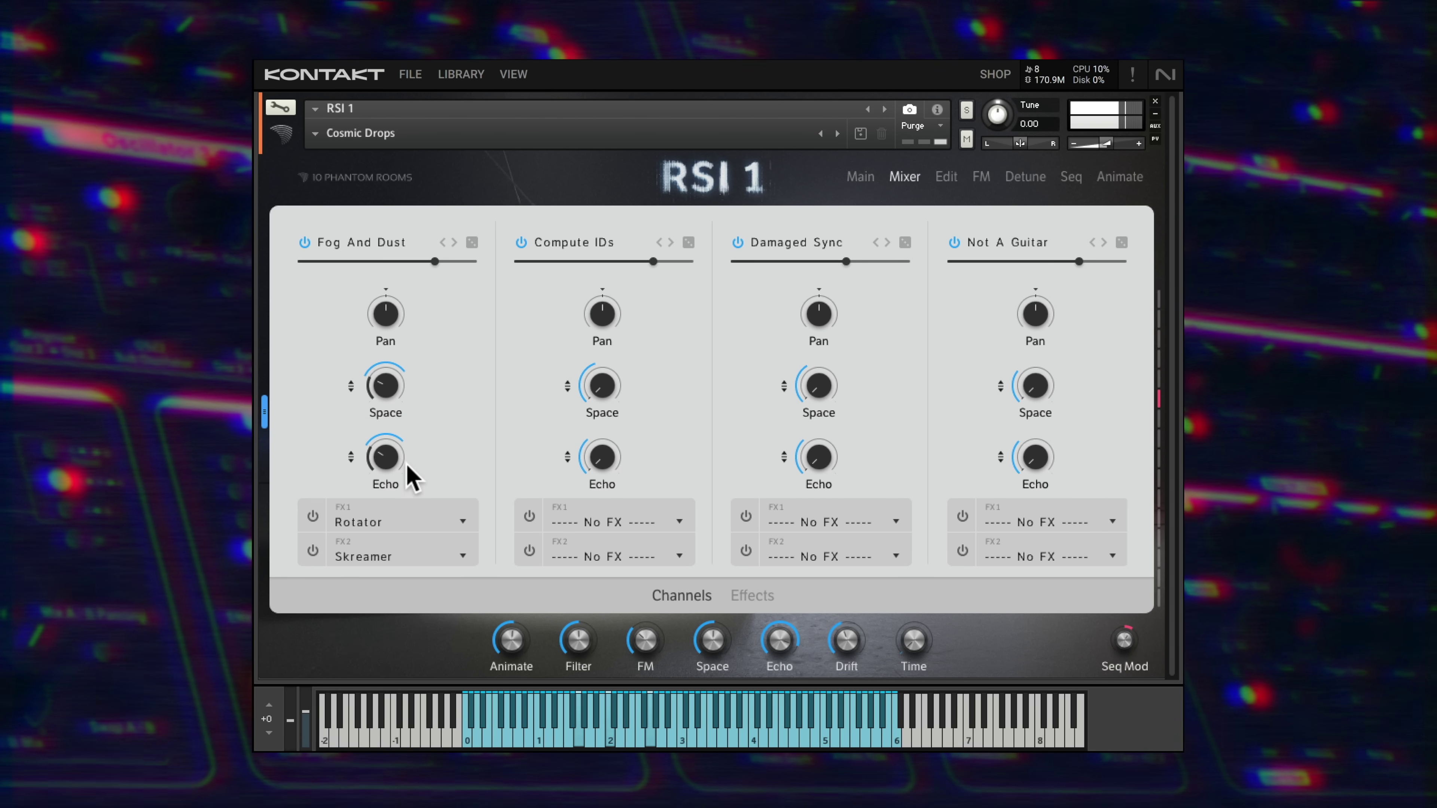
left_click(312, 550)
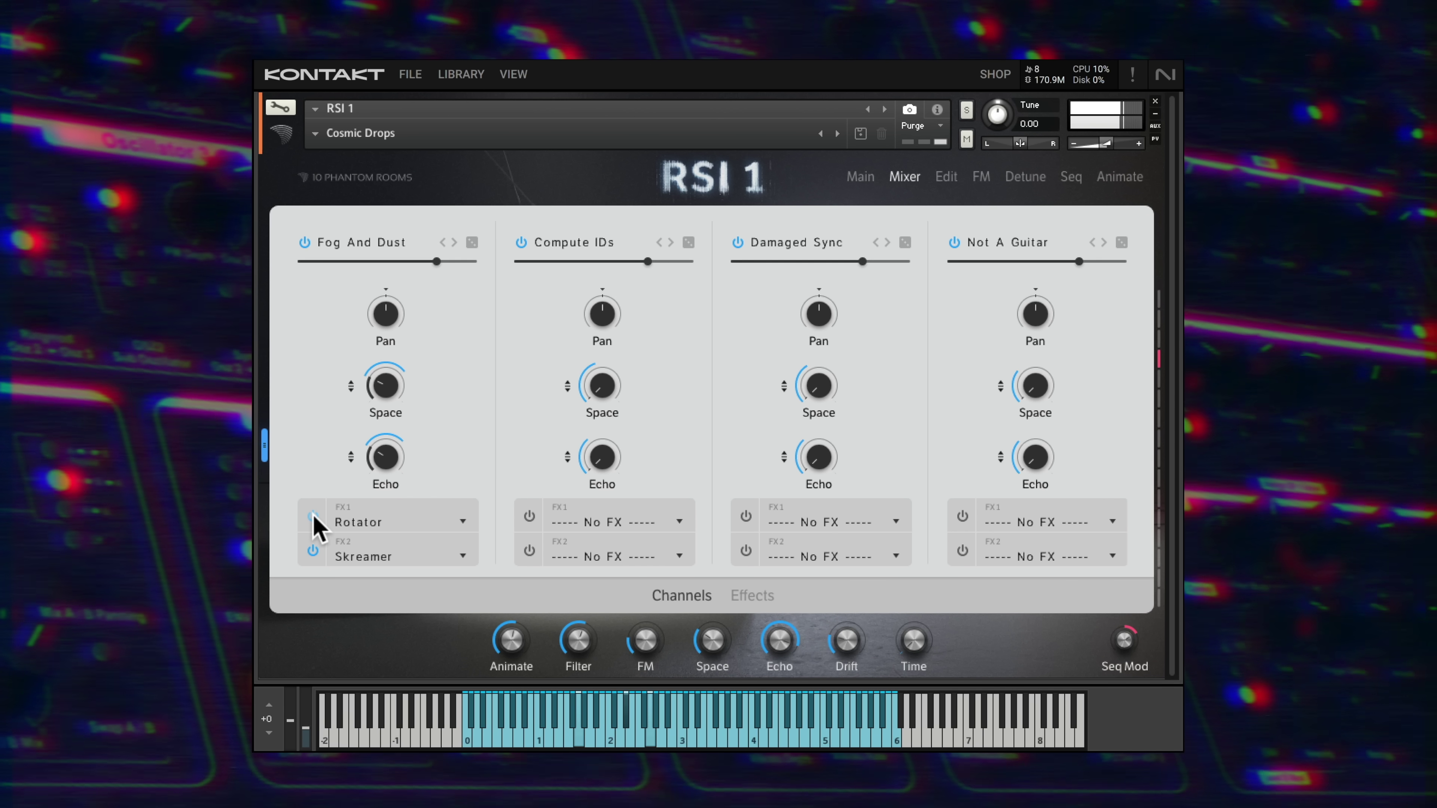
- Open the mixer's effects settings and set channel 1's Skreamer to 45.4% Drive and 37.4% Clean
left_click(746, 596)
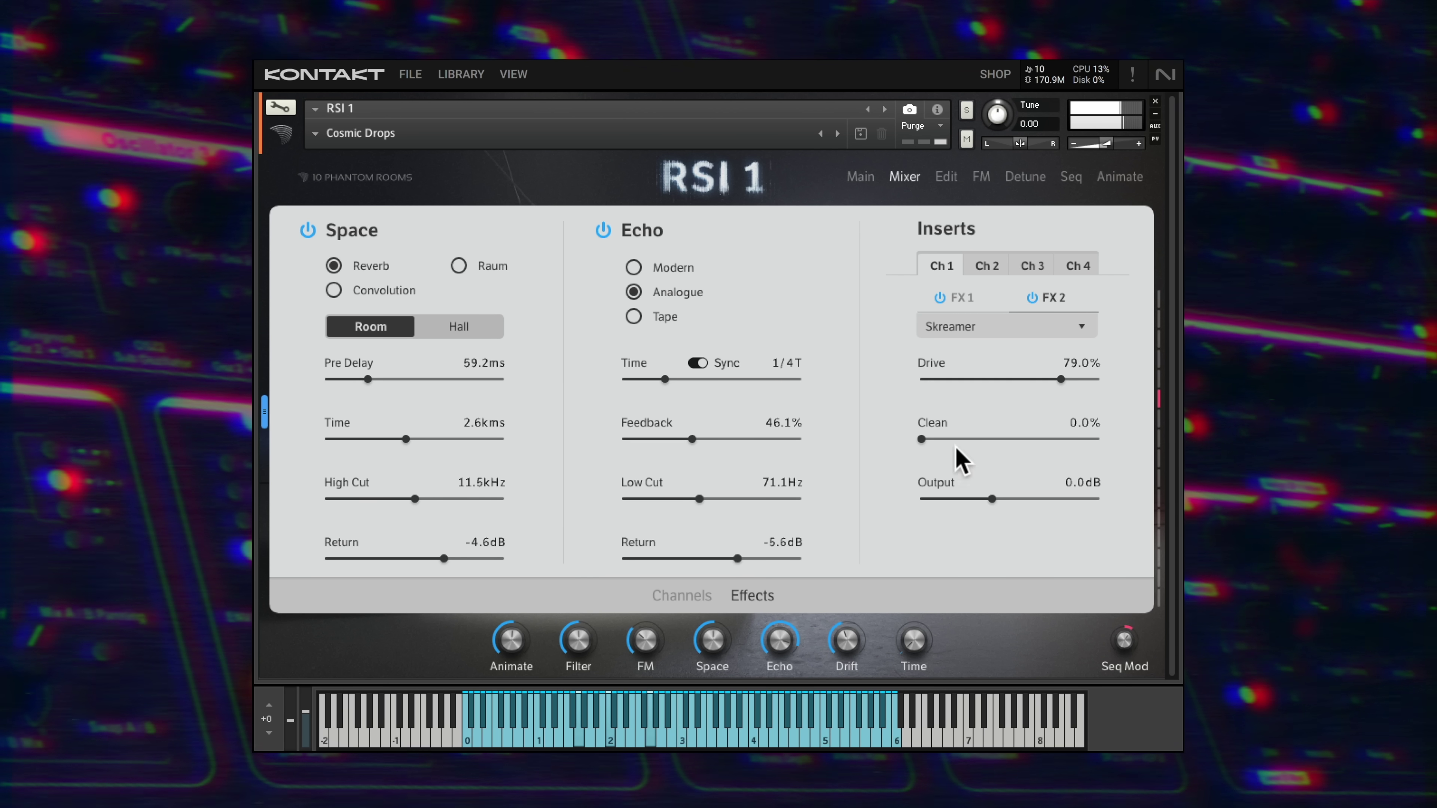
left_click(1023, 306)
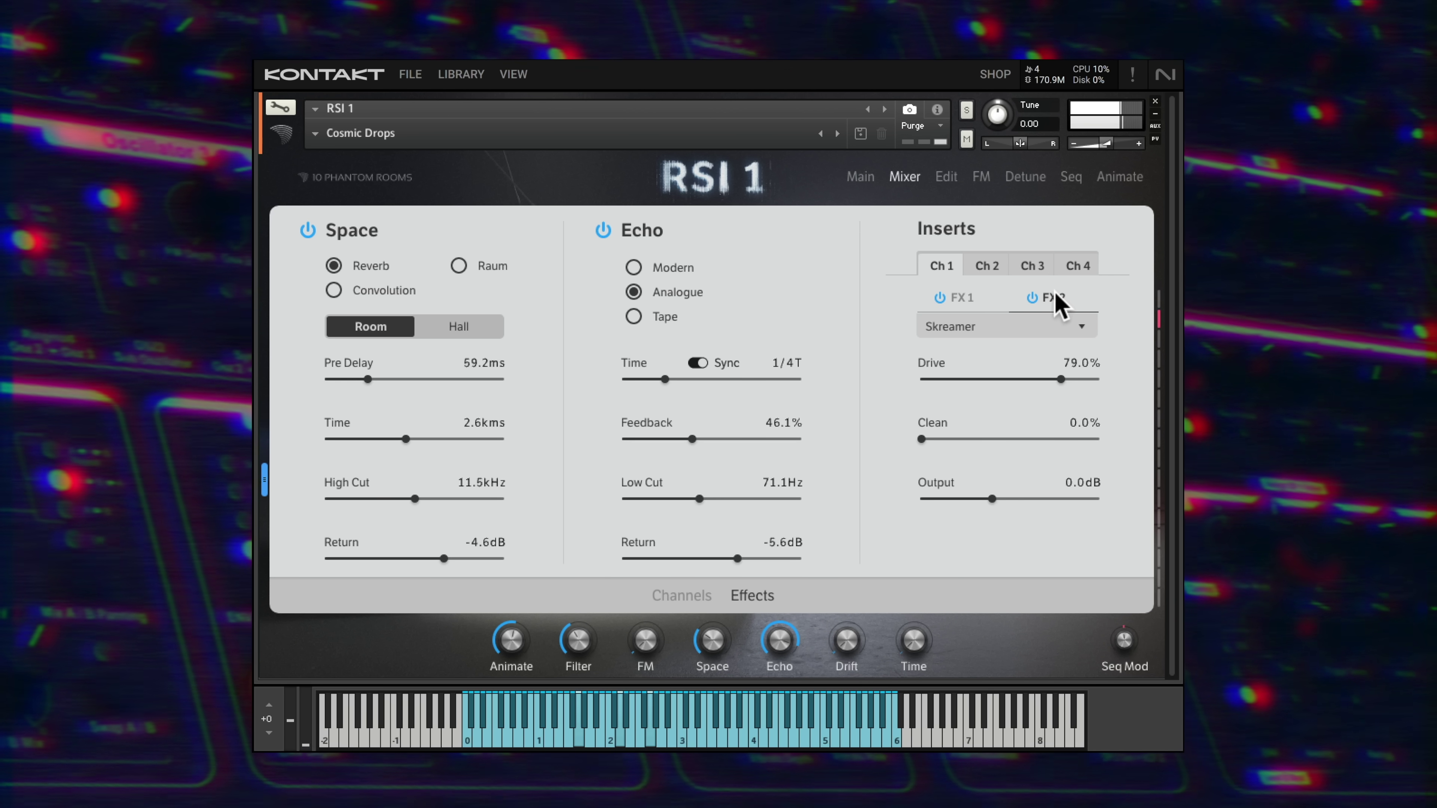
left_click(976, 296)
left_click(1053, 298)
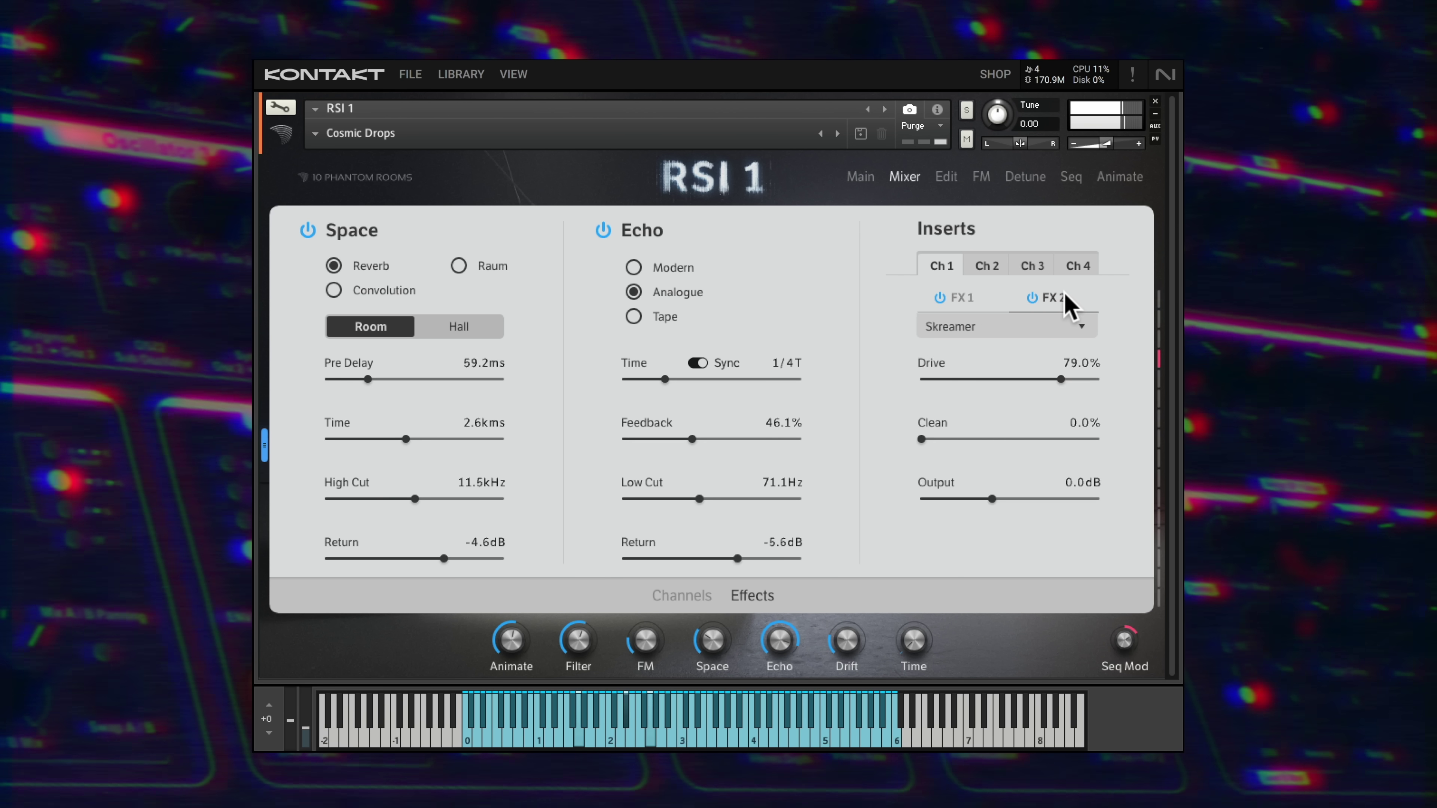
left_click_drag(1058, 379, 1000, 379)
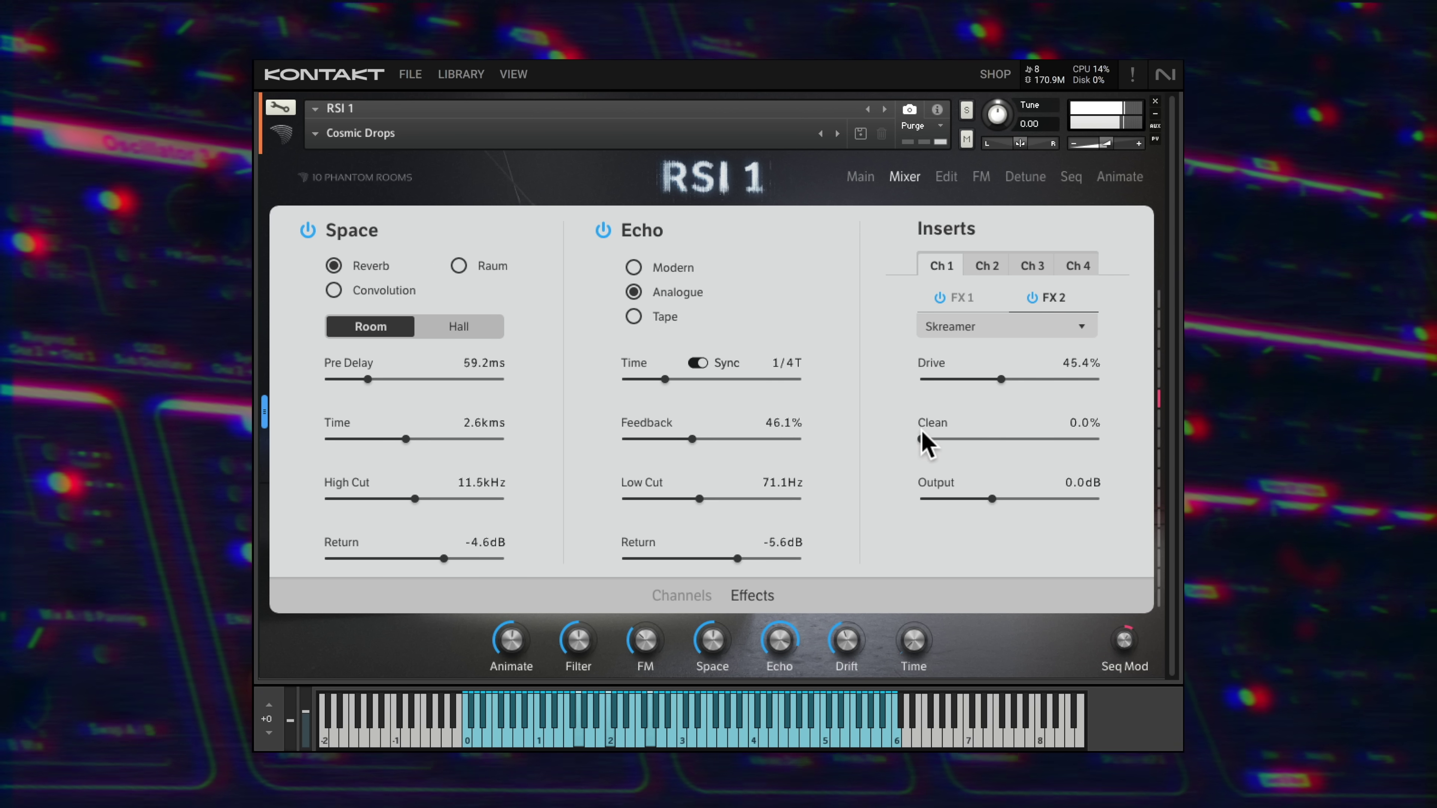
left_click_drag(921, 439, 991, 438)
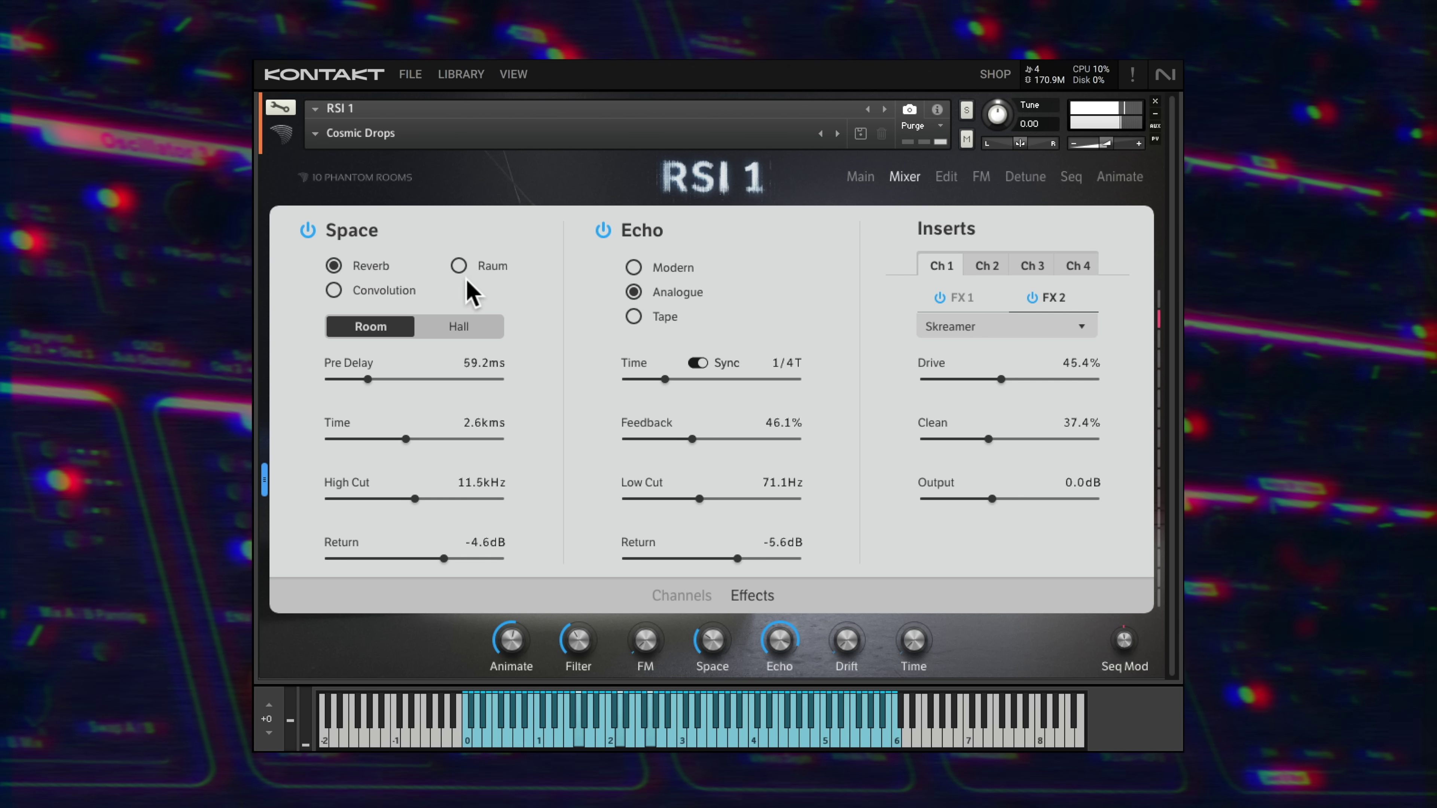
- Try Convolution as the Space effect with the Heated Darkness impulse response
left_click(335, 291)
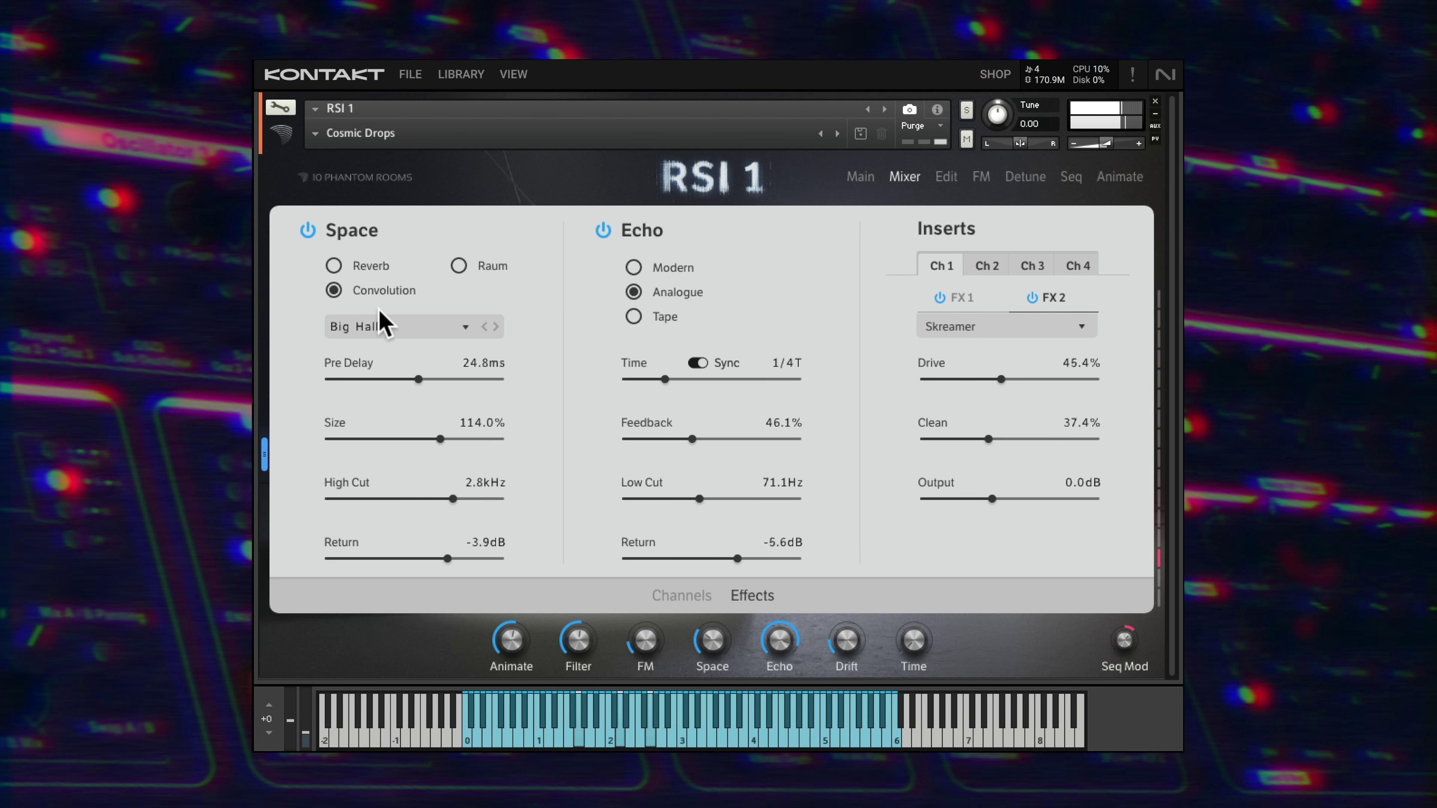
left_click(457, 328)
left_click(414, 466)
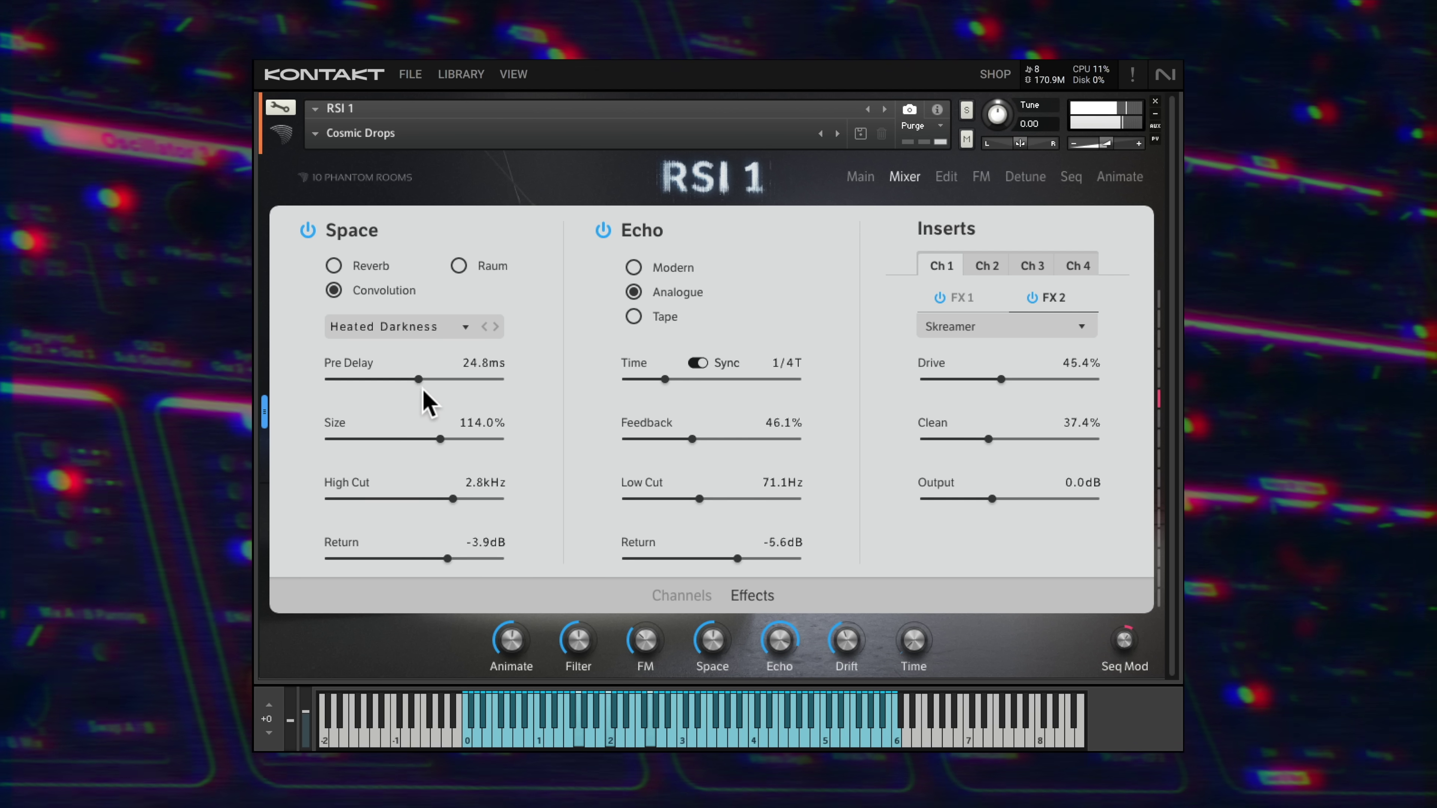
- Set the Space effect to Raum with the Airy 1 type and its Return to 2.7 dB
left_click(459, 266)
left_click(446, 327)
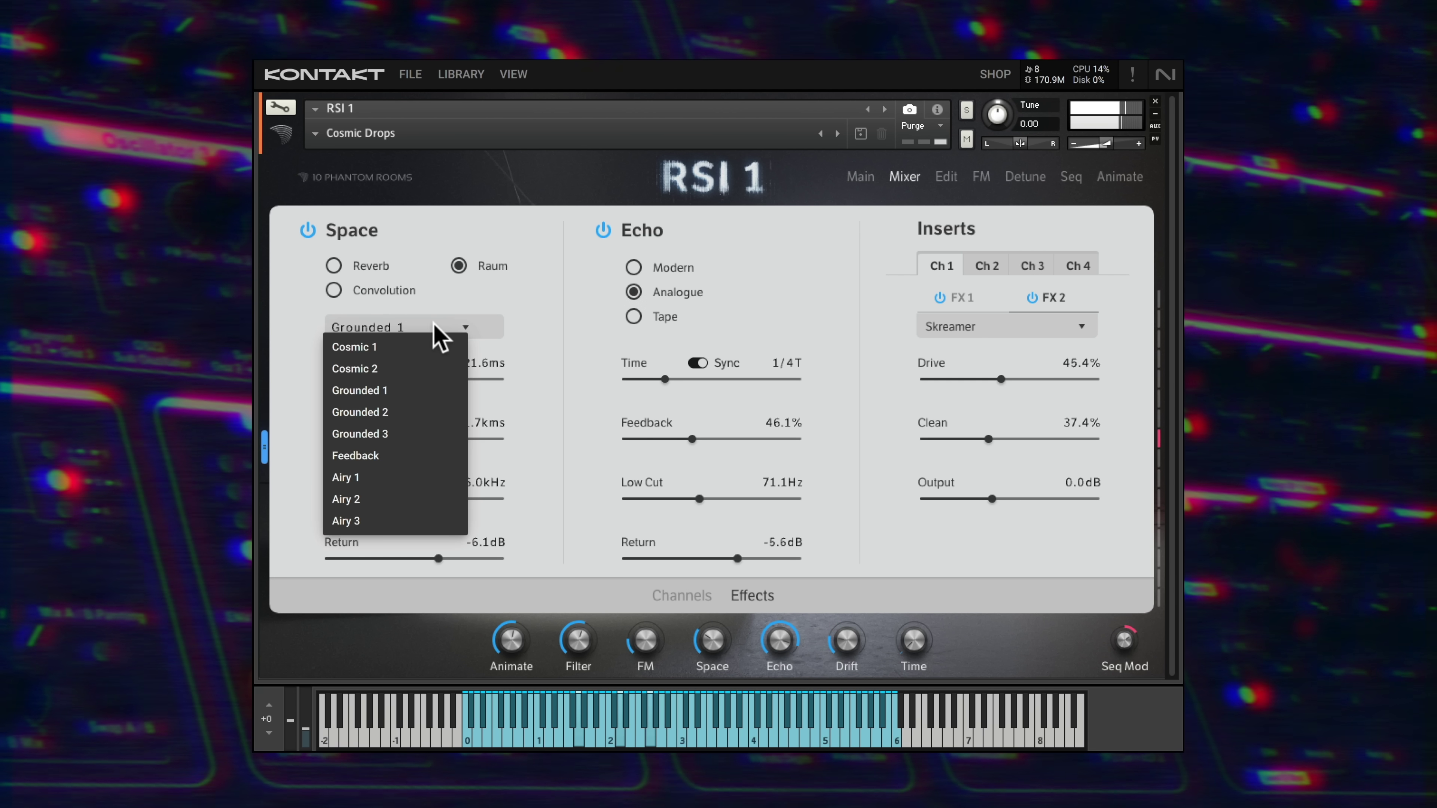
left_click(396, 476)
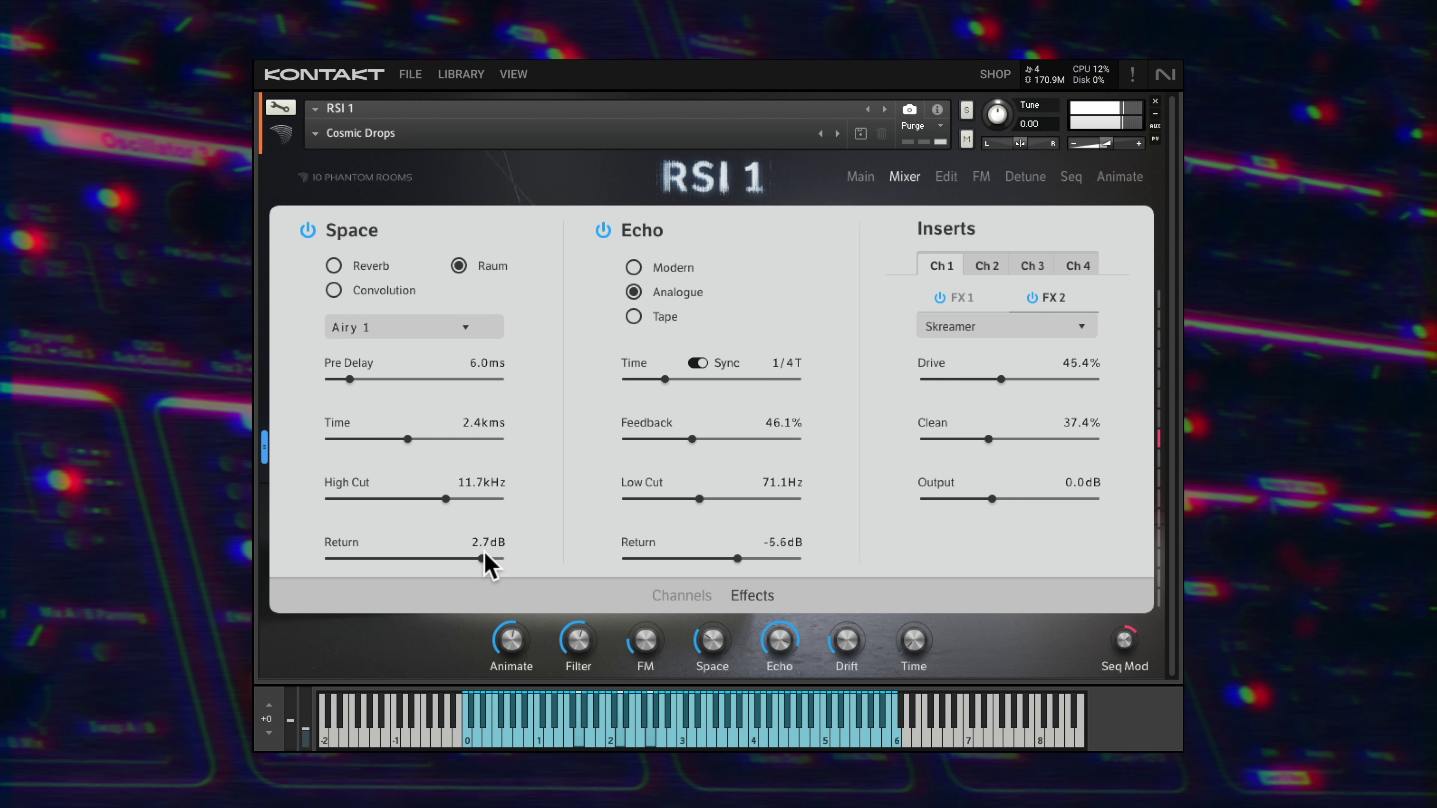
- On the Edit page, enable channel 1's Filter 2 as Vowel A with a 24.5 Hz cutoff and 42.2% resonance
left_click(945, 178)
left_click(647, 277)
left_click(772, 277)
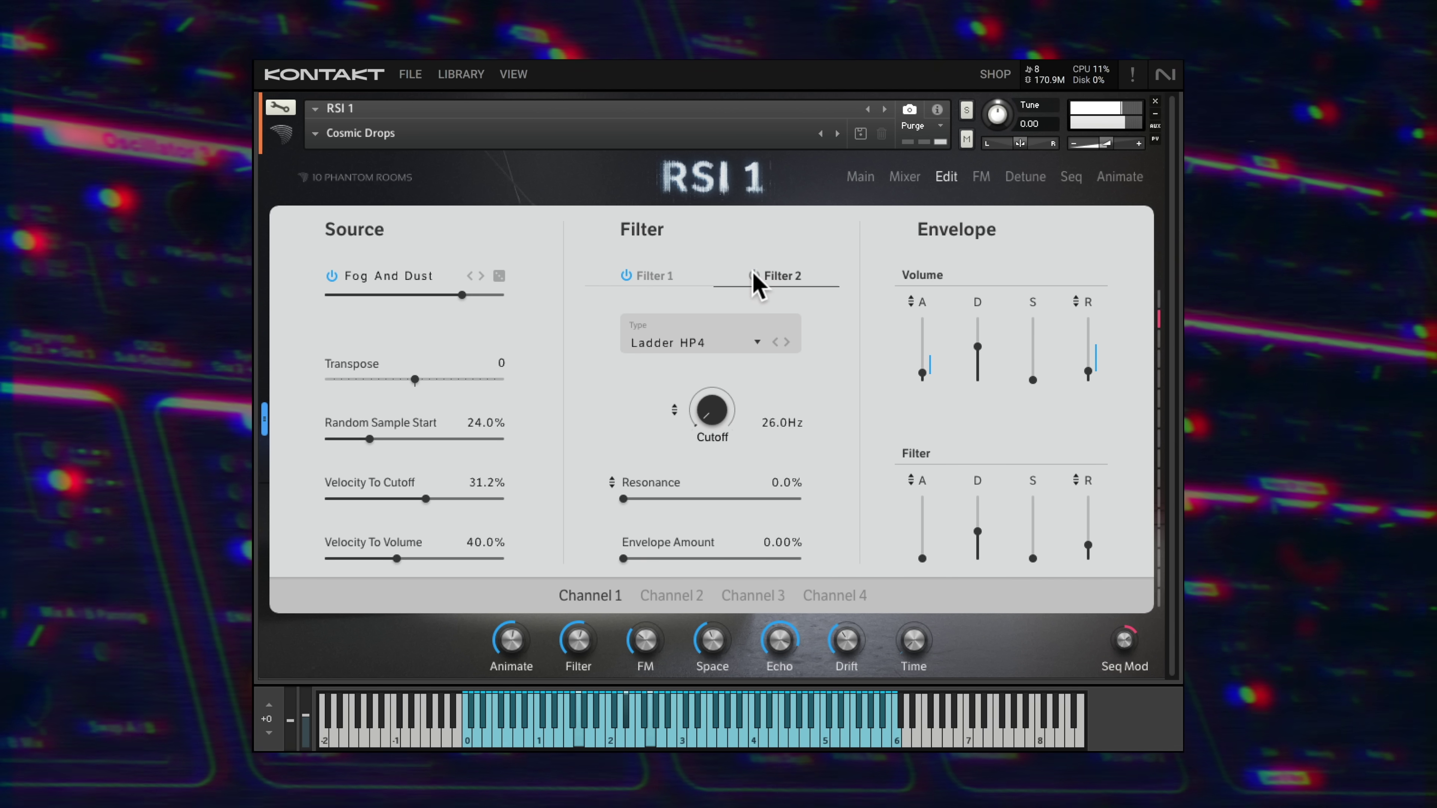
left_click(742, 324)
left_click(673, 450)
left_click_drag(695, 437, 711, 401)
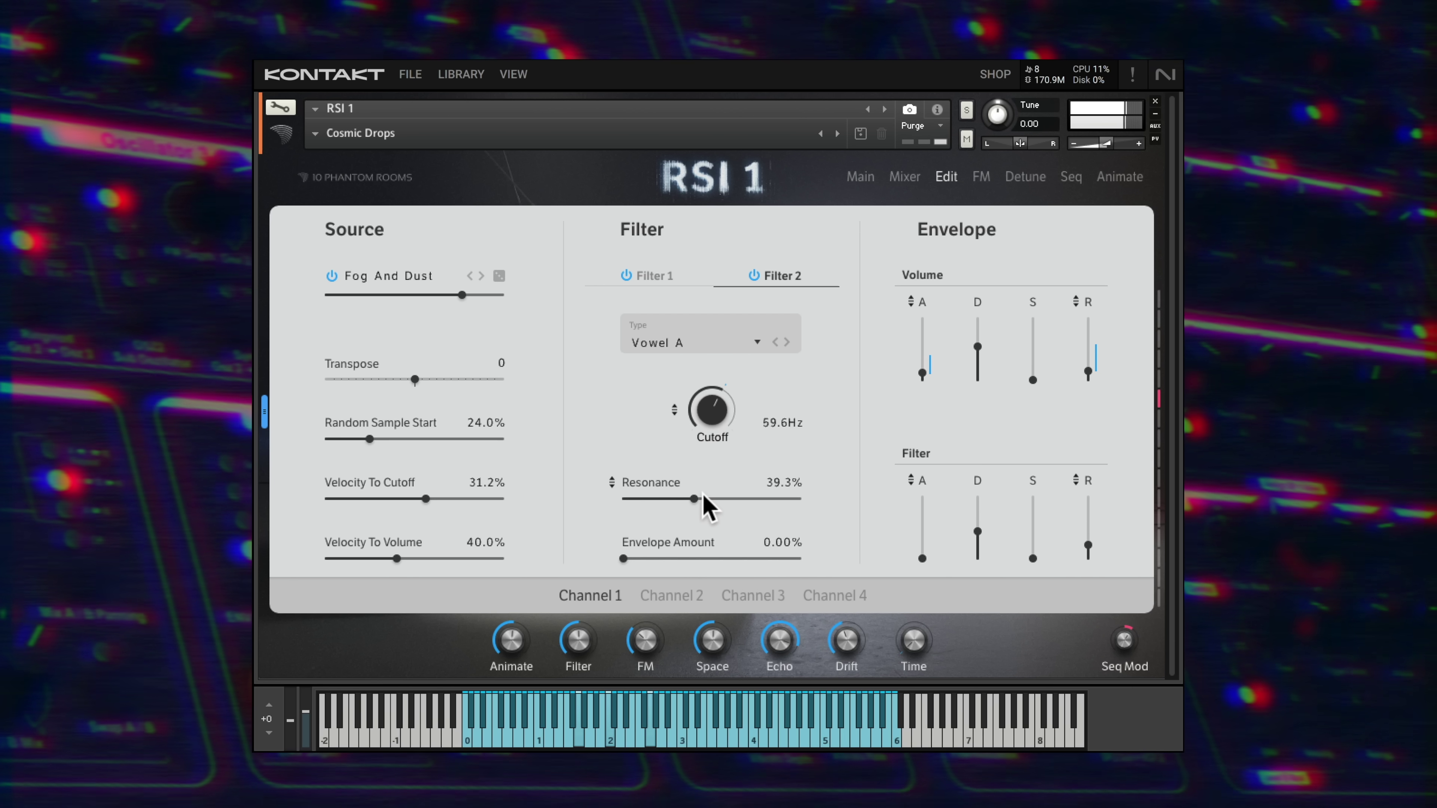
left_click_drag(711, 420, 714, 492)
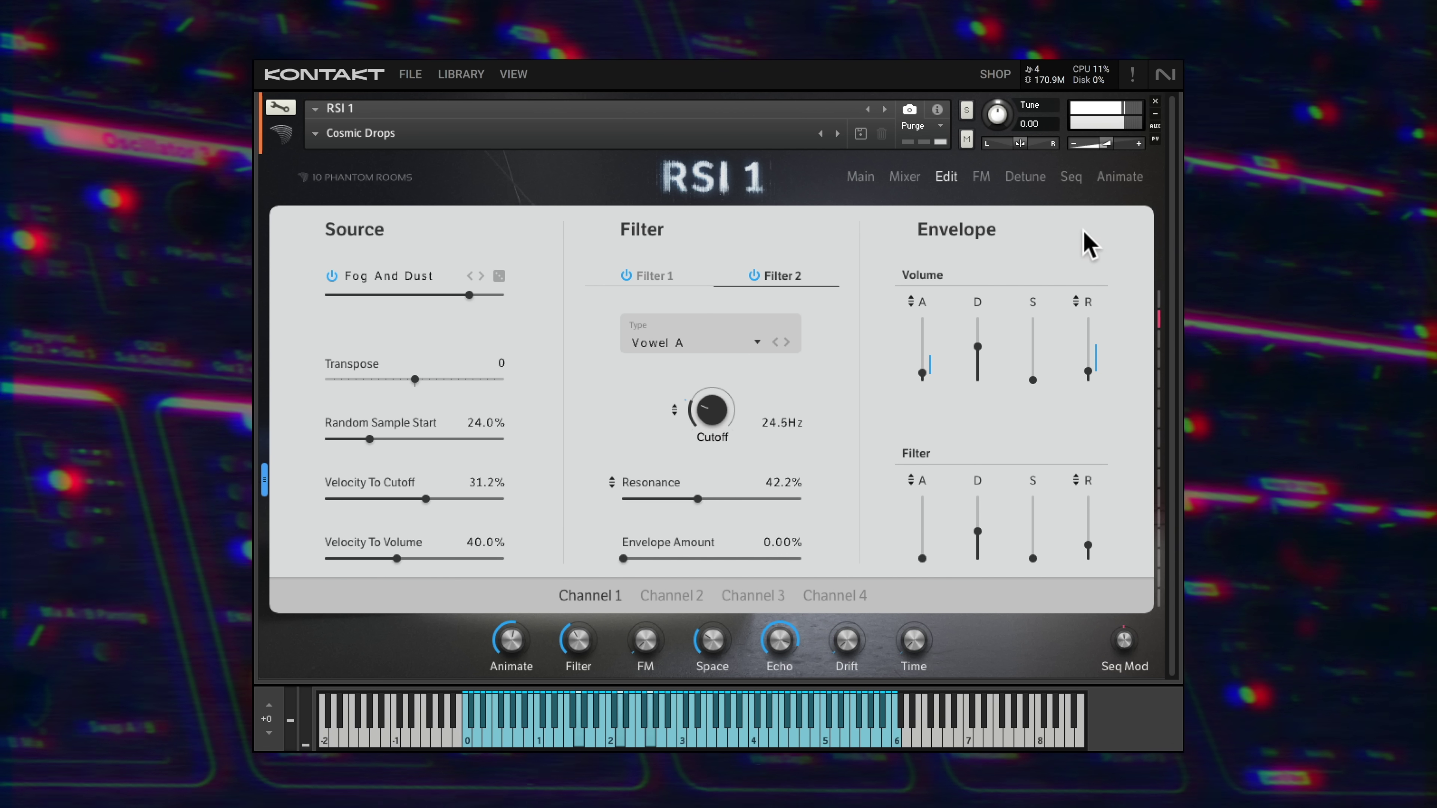
- Load the Advanced Gating preset in the Mod Sequencer, with destination 1 set to Cutoff Filter2 1 and -5.5% intensity
left_click(1106, 180)
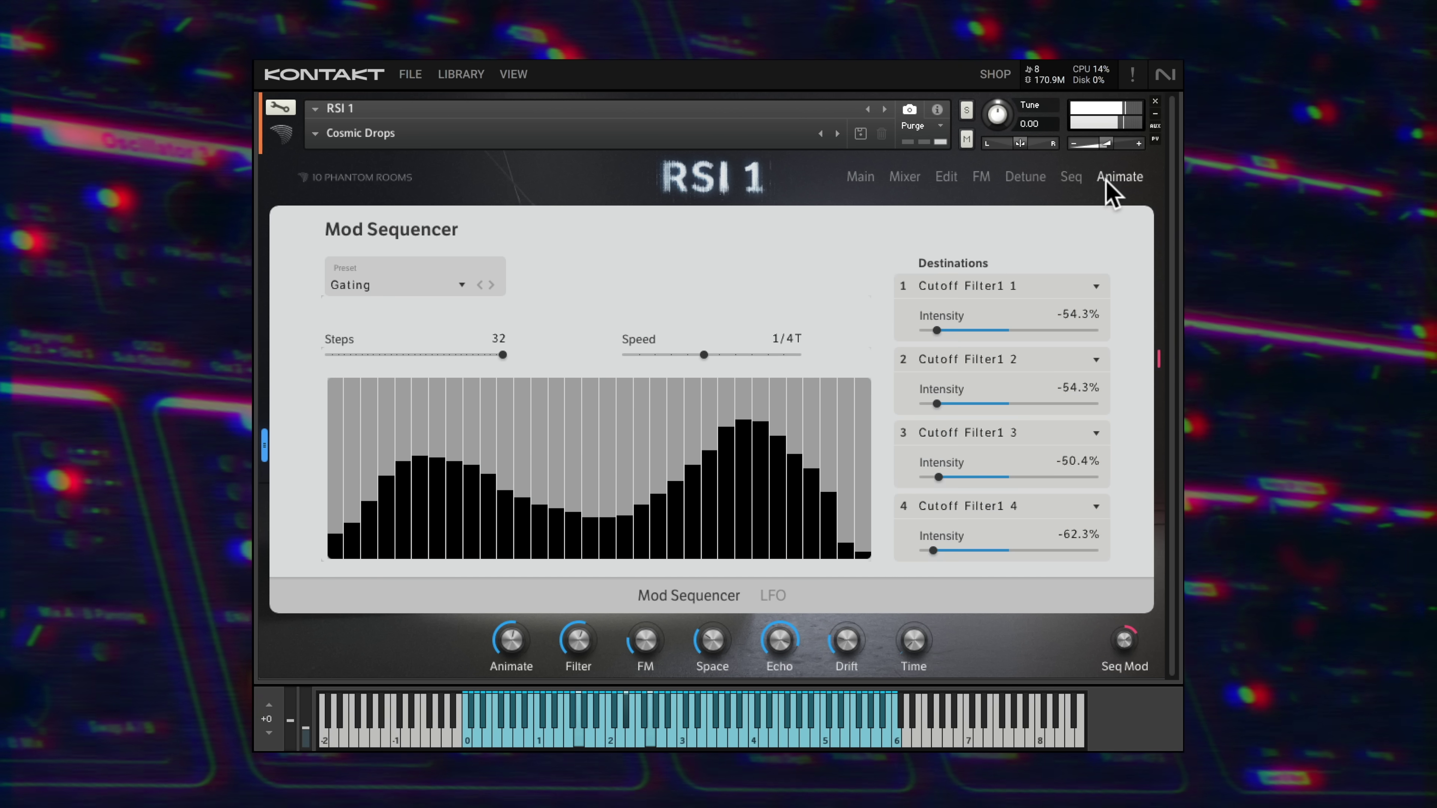
left_click(452, 284)
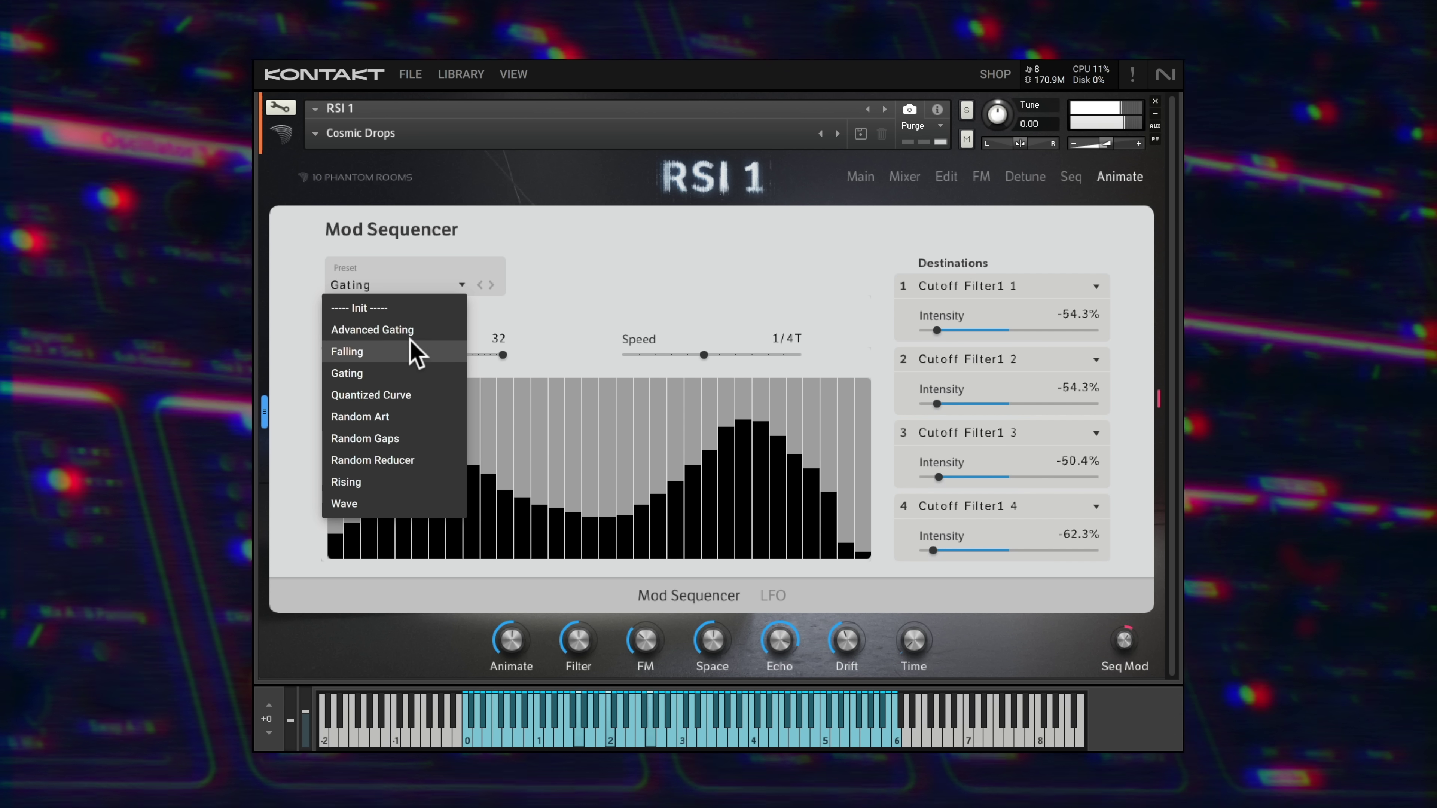
left_click(396, 330)
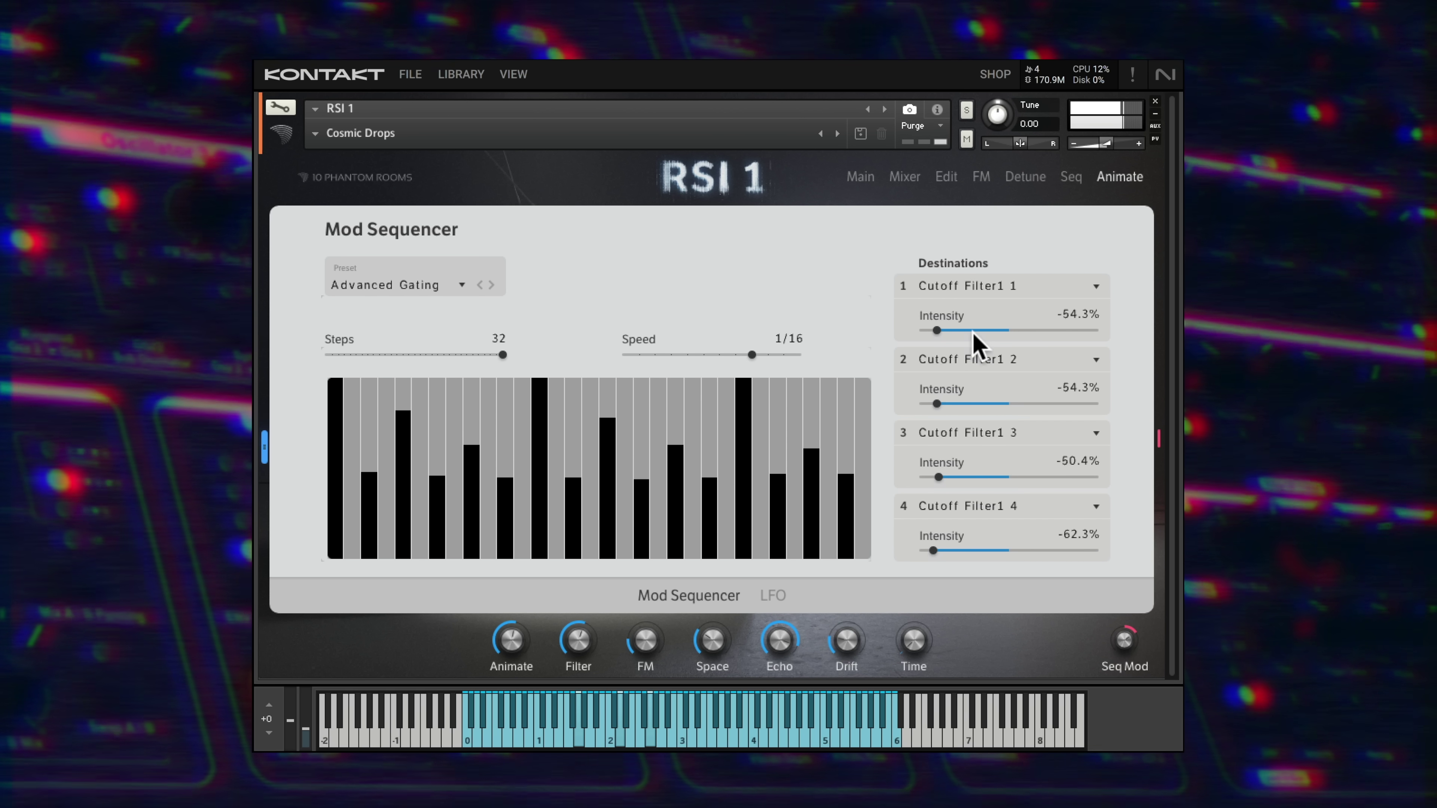
left_click_drag(949, 330, 985, 333)
left_click(998, 287)
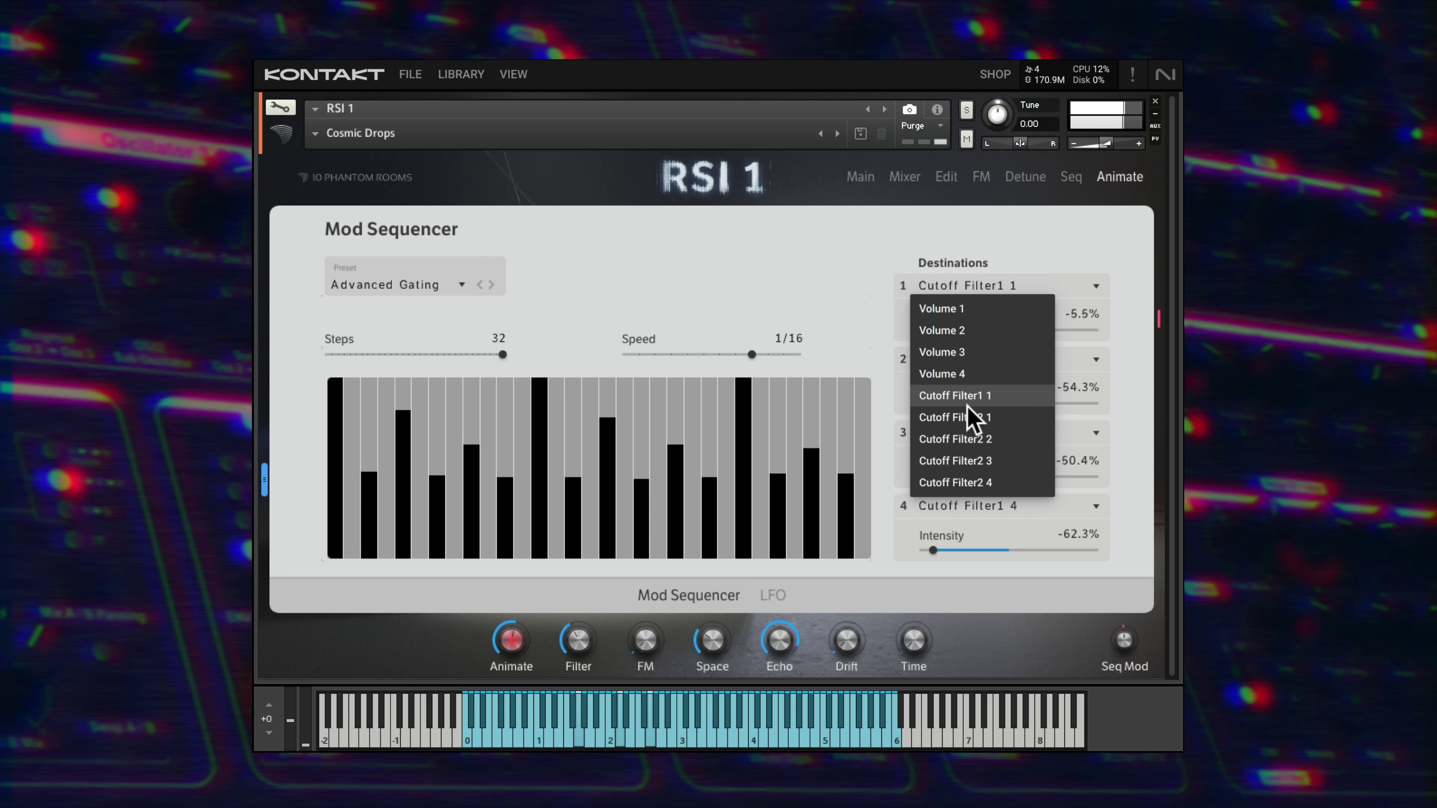
left_click(968, 417)
- Switch from the Mod Sequencer to the LFO and adjust its first slider
left_click(773, 594)
left_click_drag(383, 340, 417, 350)
left_click(758, 461)
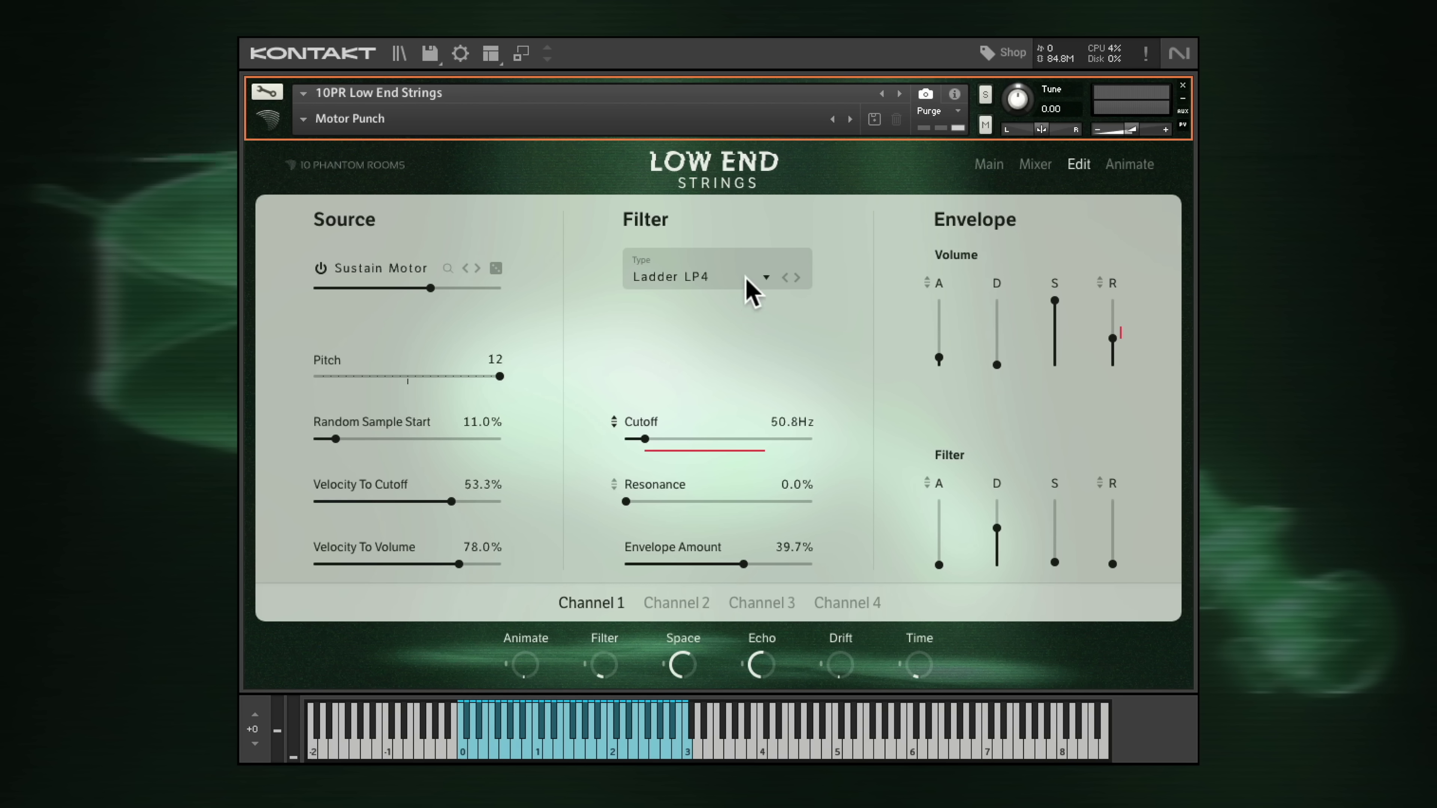
- In Low End Strings, change channel 1's filter type to Vowel A, set its cutoff to 41.4 Hz and adjust the resonance
left_click(745, 276)
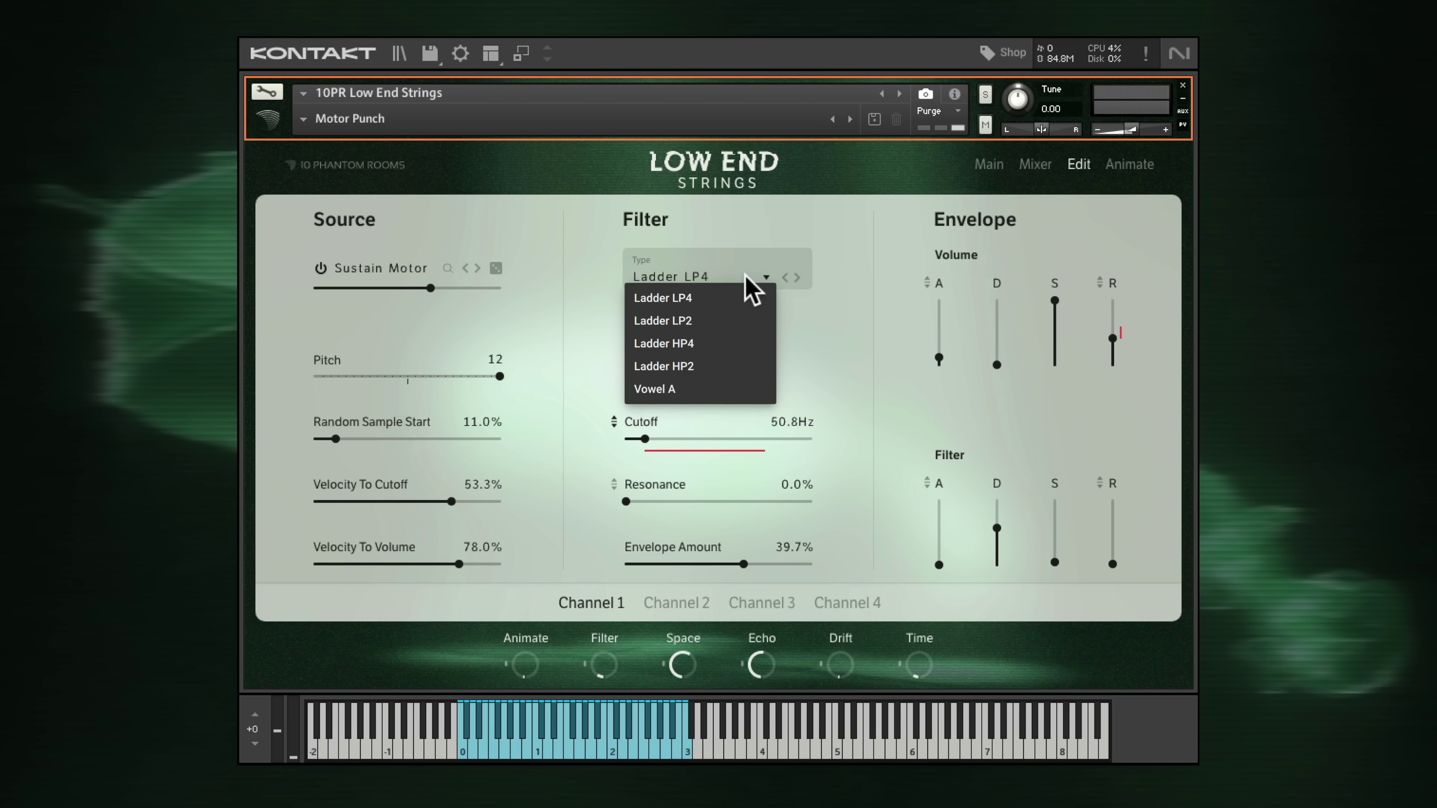
left_click(710, 389)
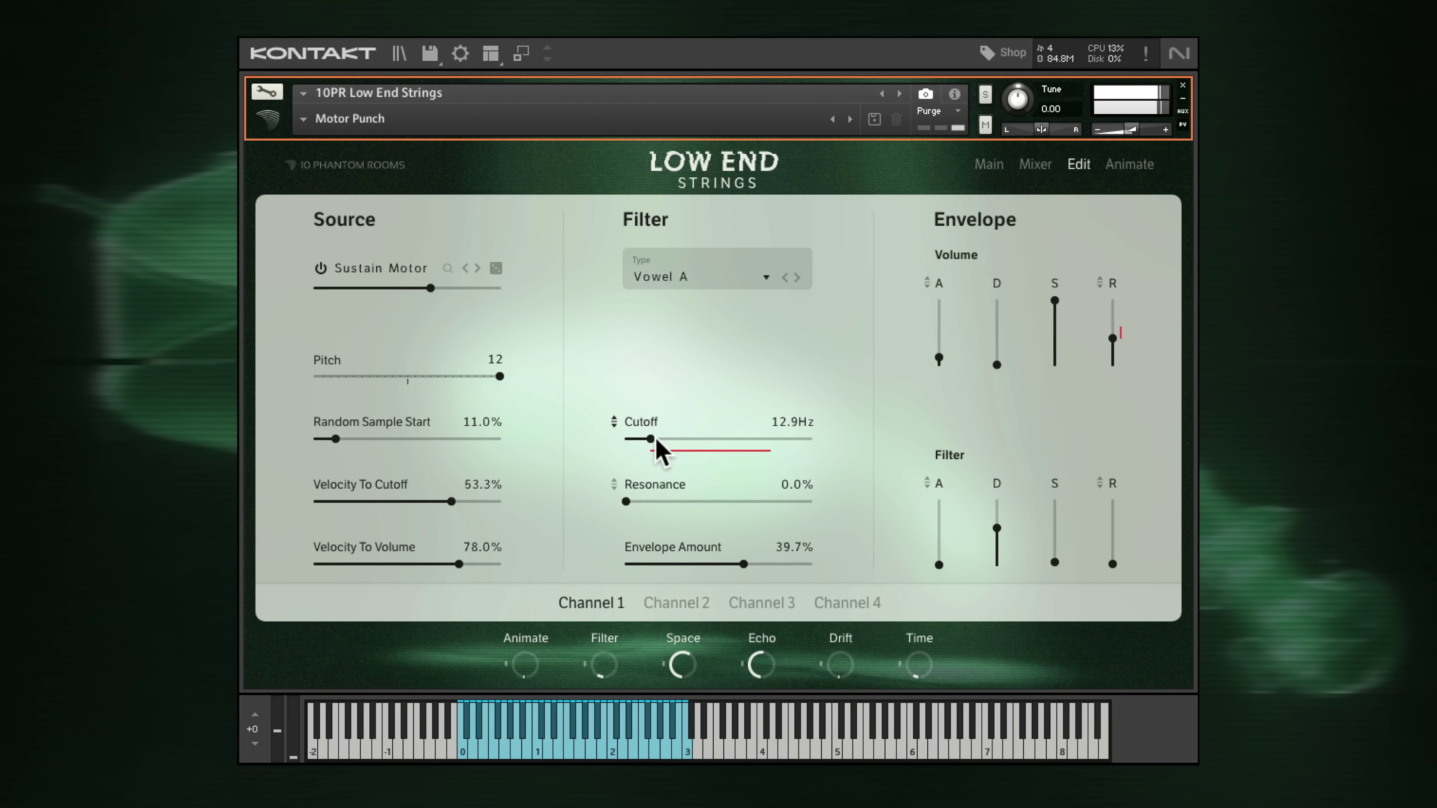
mouse_move(720, 444)
left_mouse_down()
mouse_move(737, 440)
mouse_move(702, 444)
left_mouse_up()
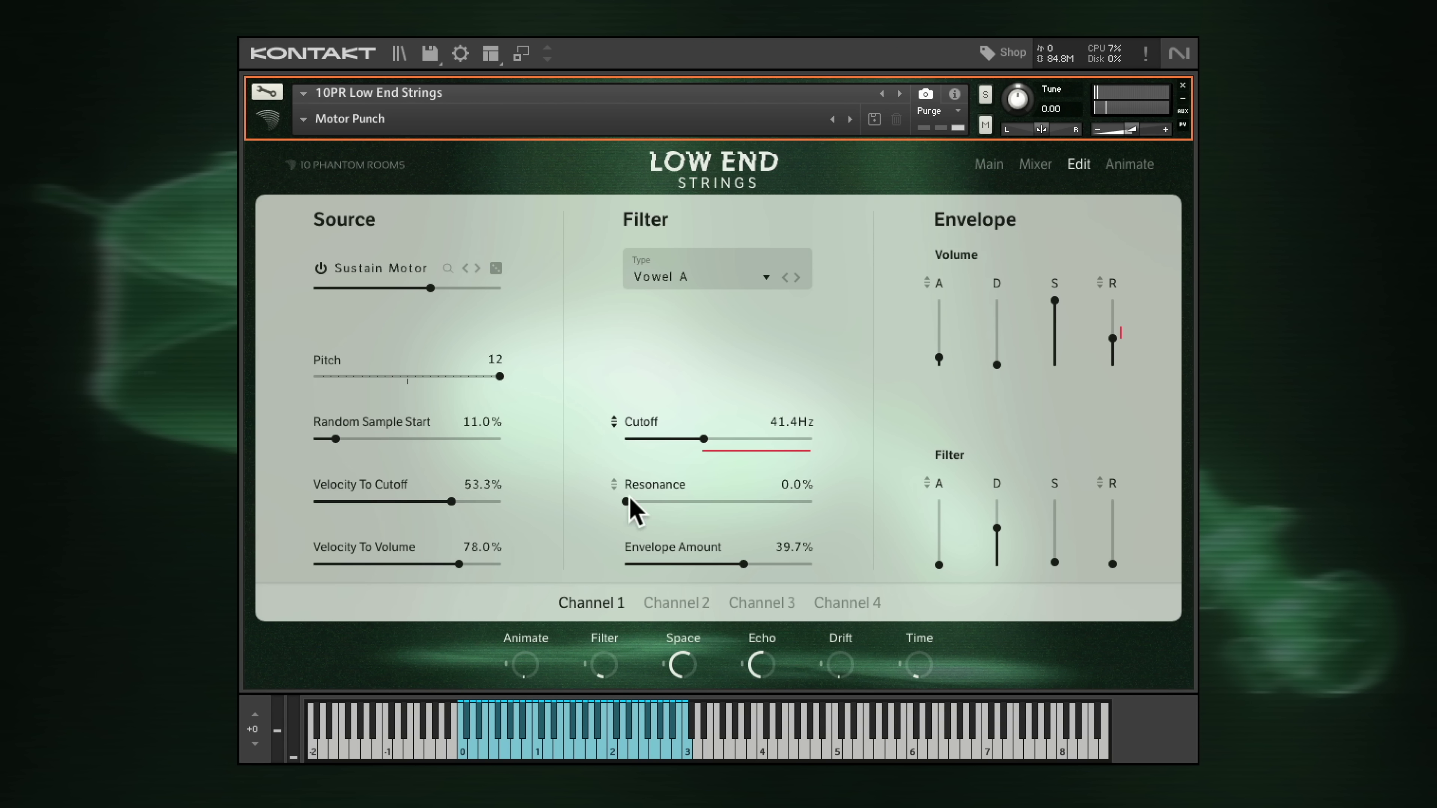
left_click_drag(745, 502, 632, 456)
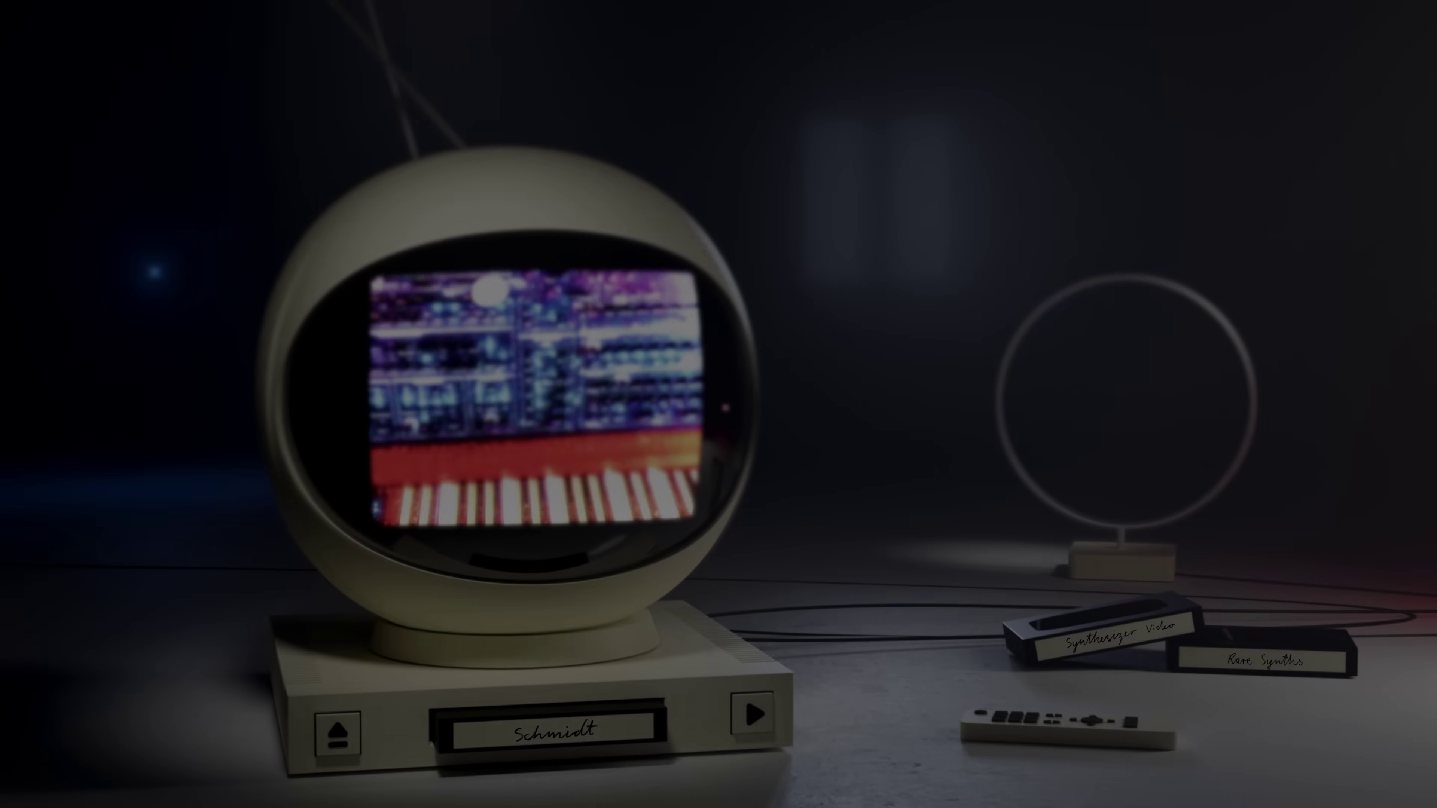